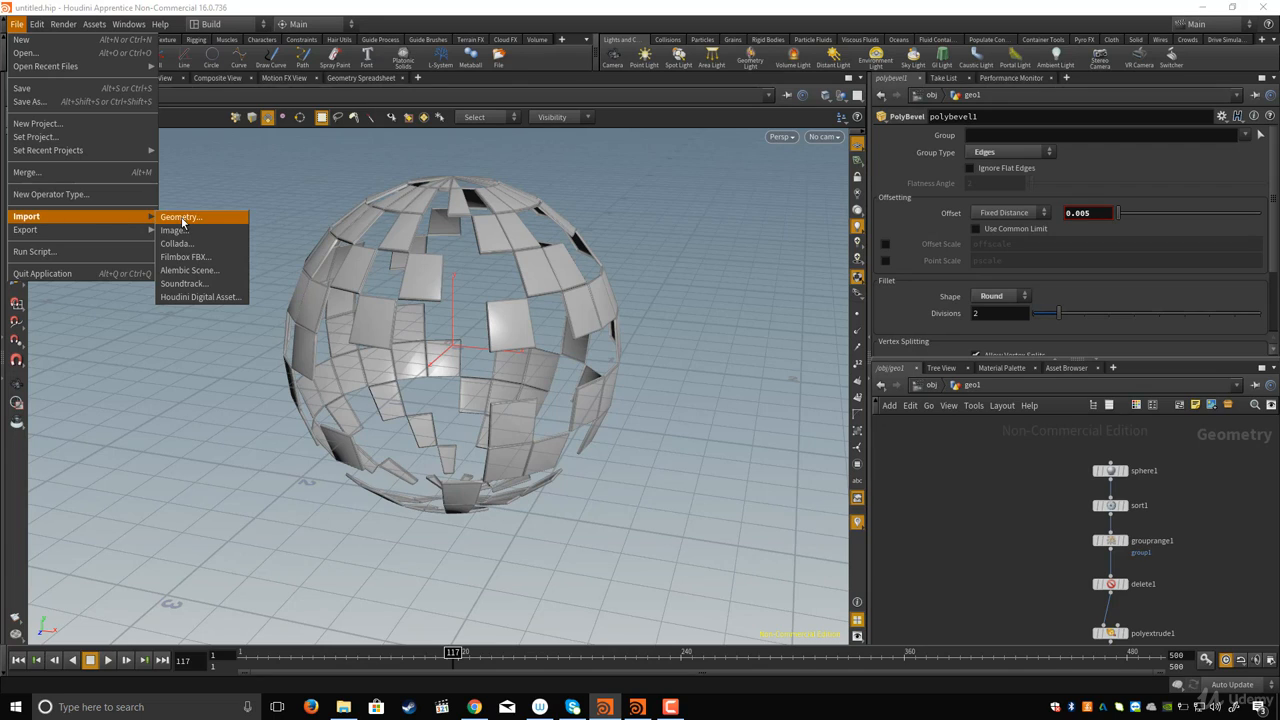
Step: Import the geometry file HeadAndSkkull_v02.obj into the scene
{"action": "left_click", "coordinate": [180, 217]}
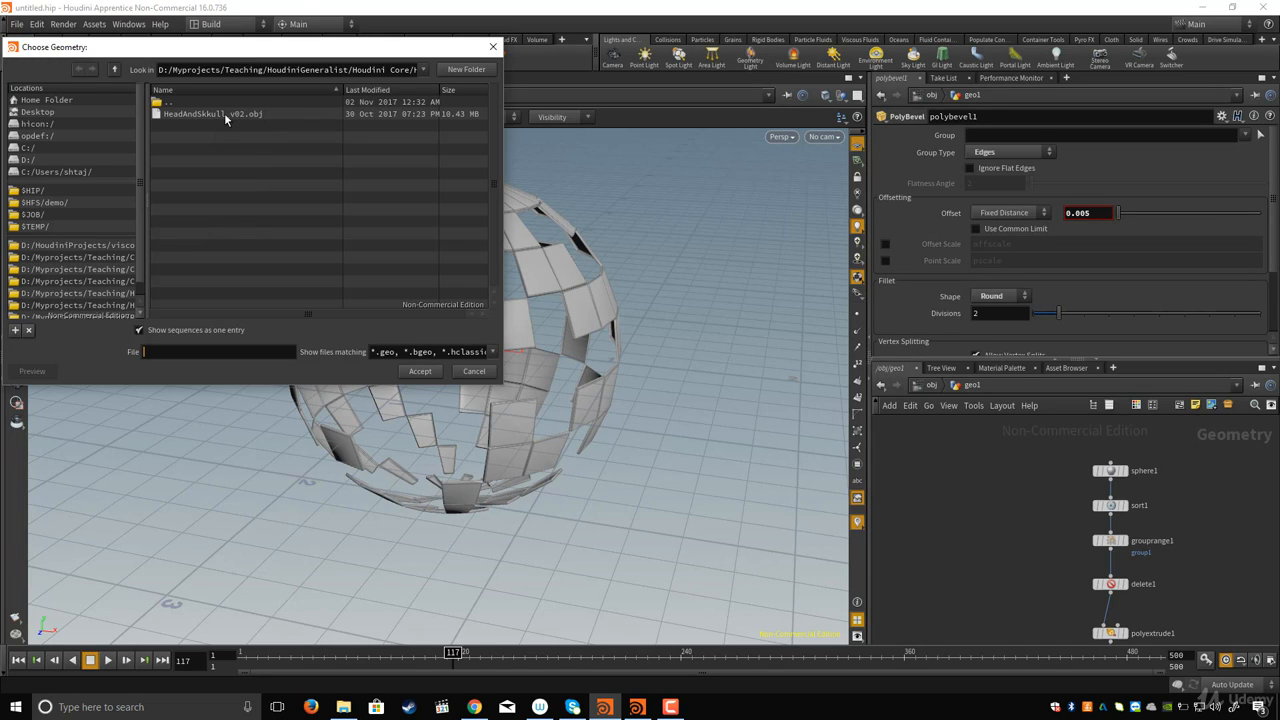
{"action": "left_click", "coordinate": [226, 113]}
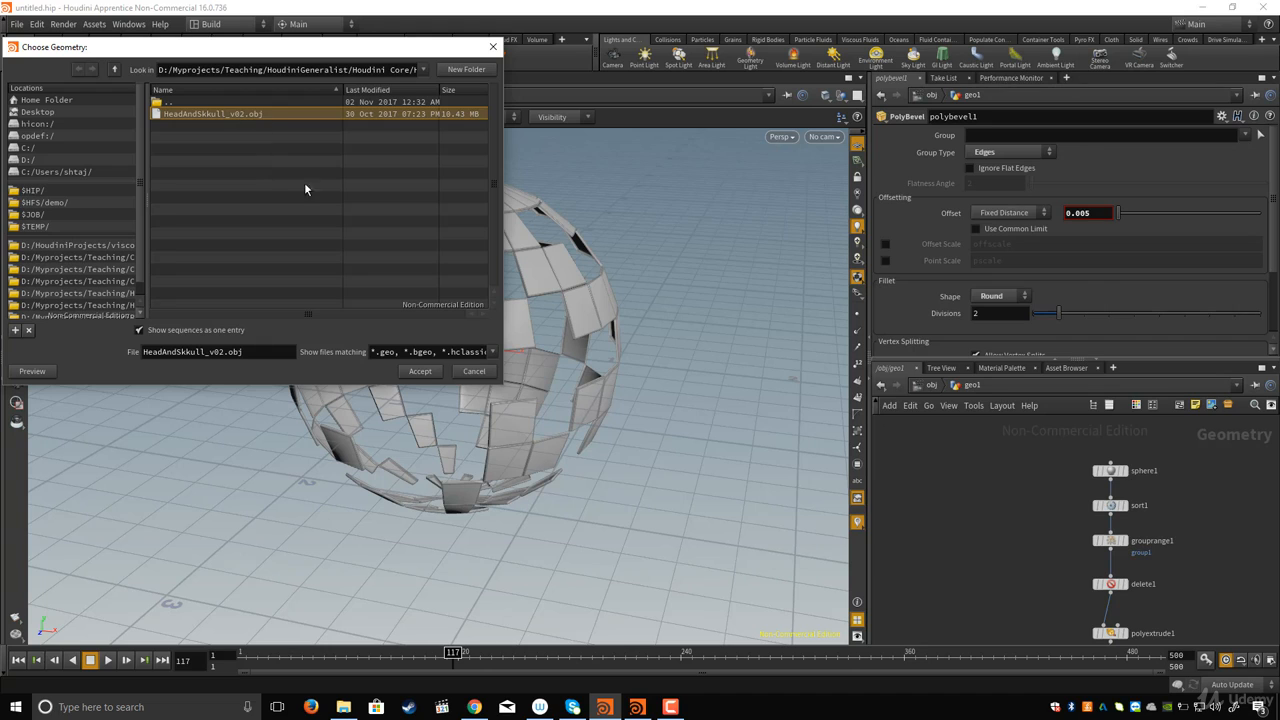
{"action": "left_click", "coordinate": [419, 372]}
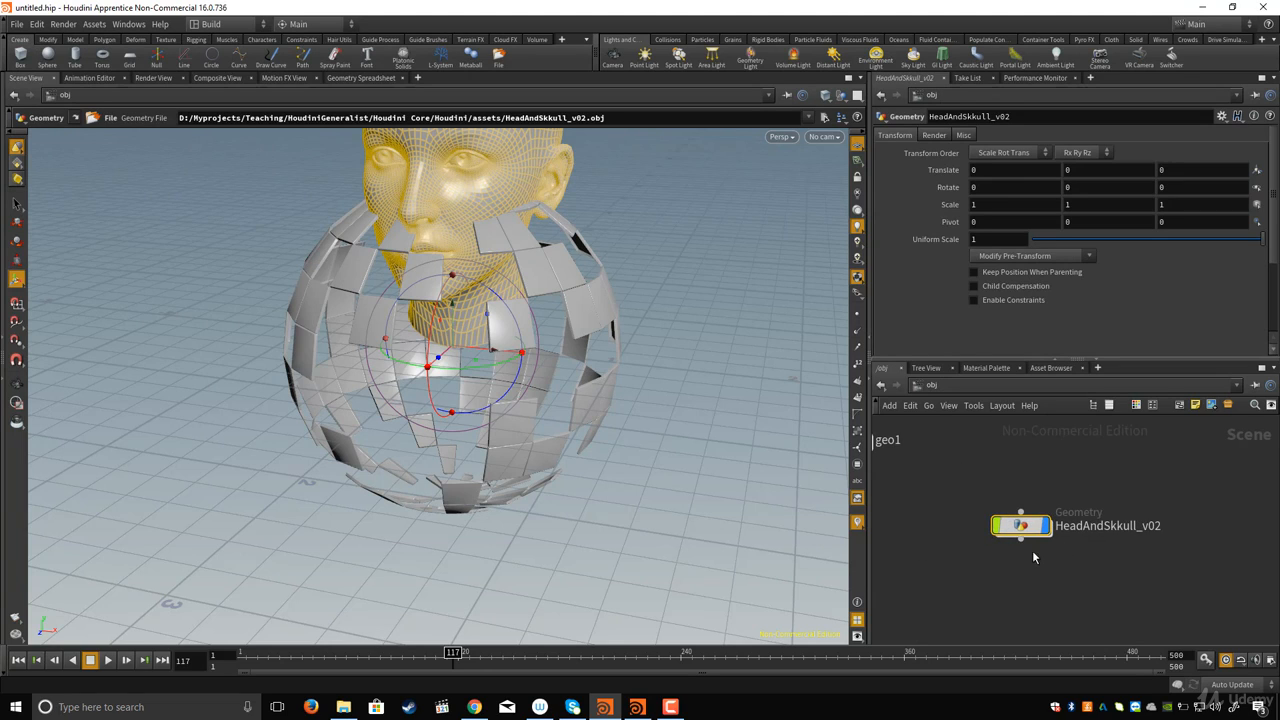
Step: Move the HeadAndSkkull_v02 file node out of its own geometry object into the geo1 network
{"action": "double_click", "coordinate": [1020, 525]}
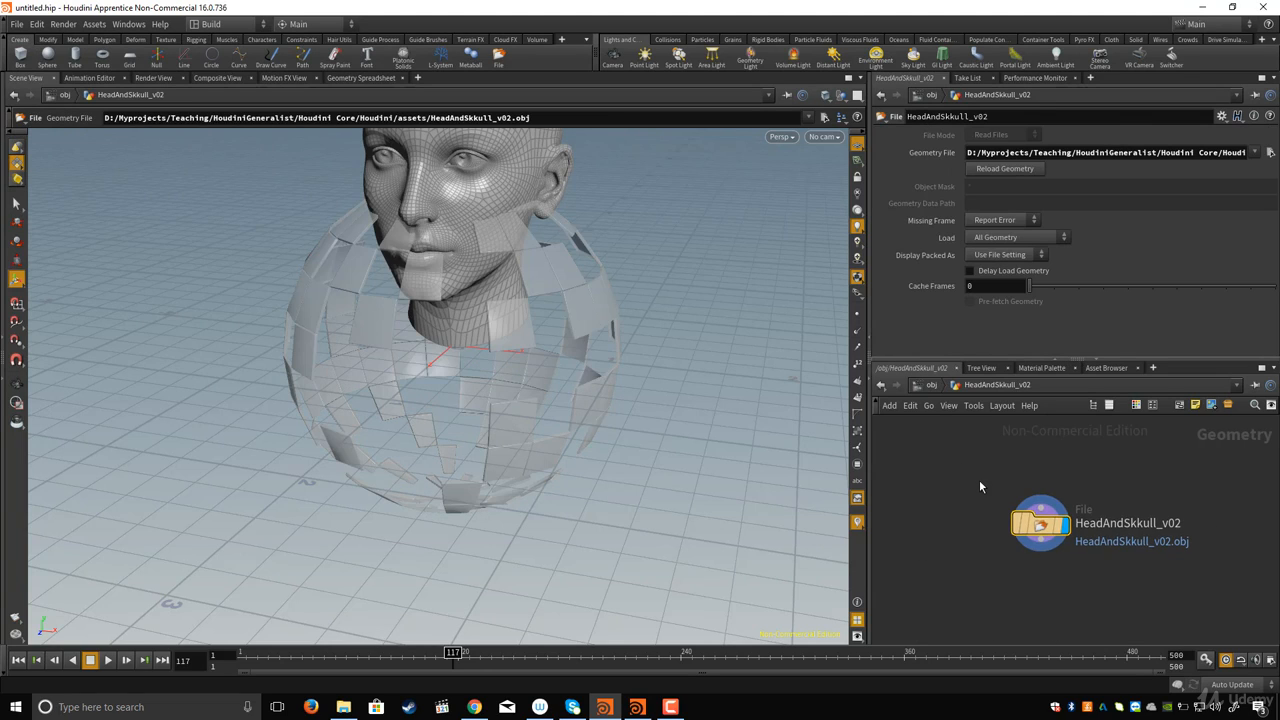
{"action": "left_click_drag", "start_coordinate": [943, 473], "coordinate": [1136, 593]}
{"action": "key", "text": "ctrl+x"}
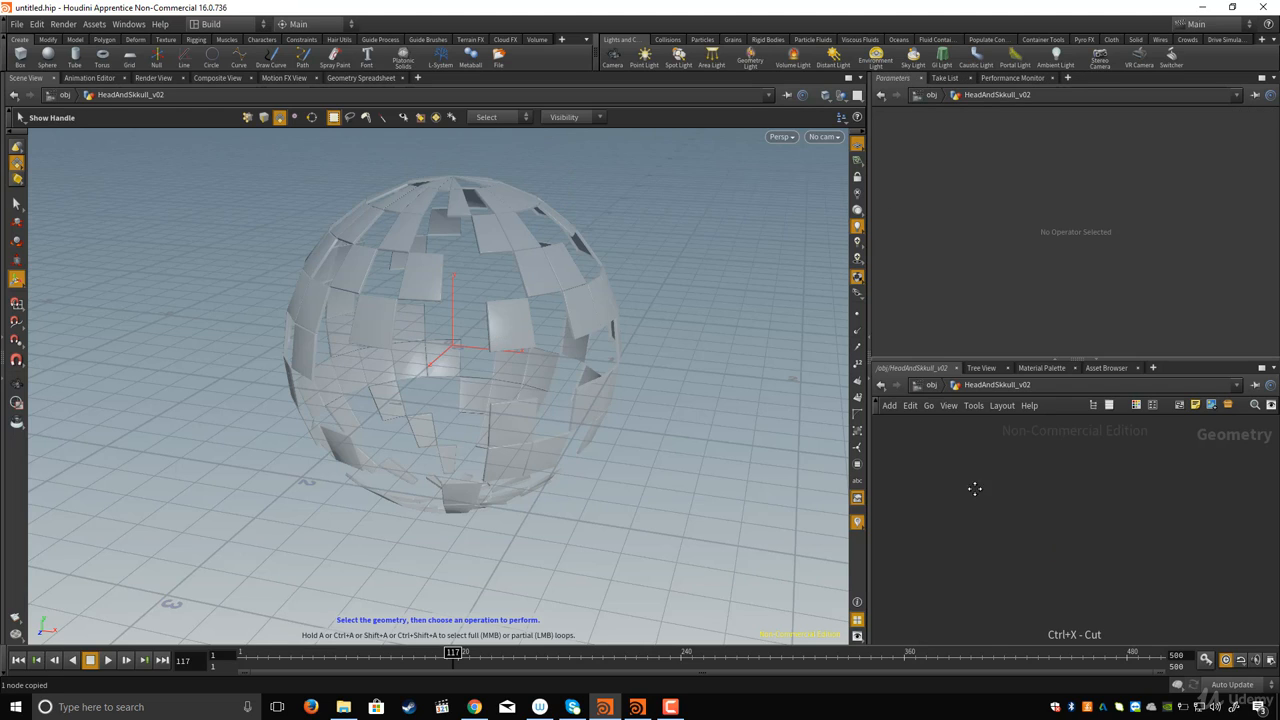
{"action": "left_click", "coordinate": [931, 386]}
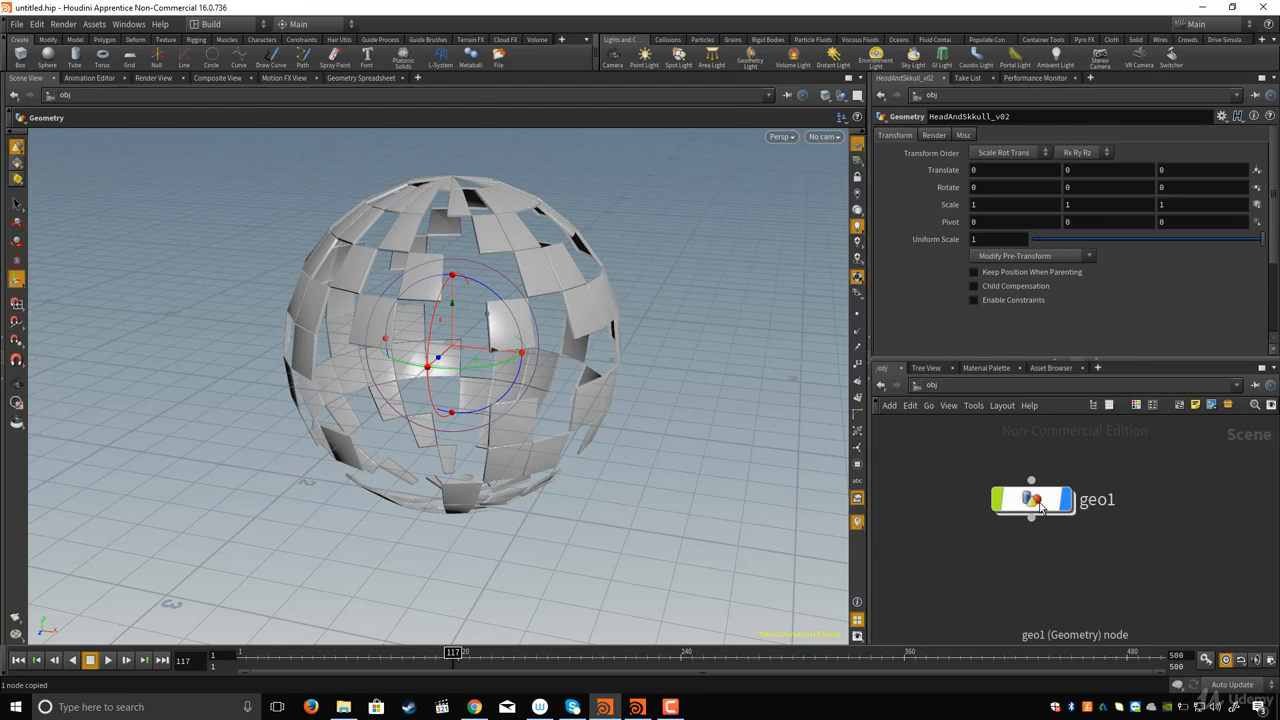
{"action": "double_click", "coordinate": [1040, 507]}
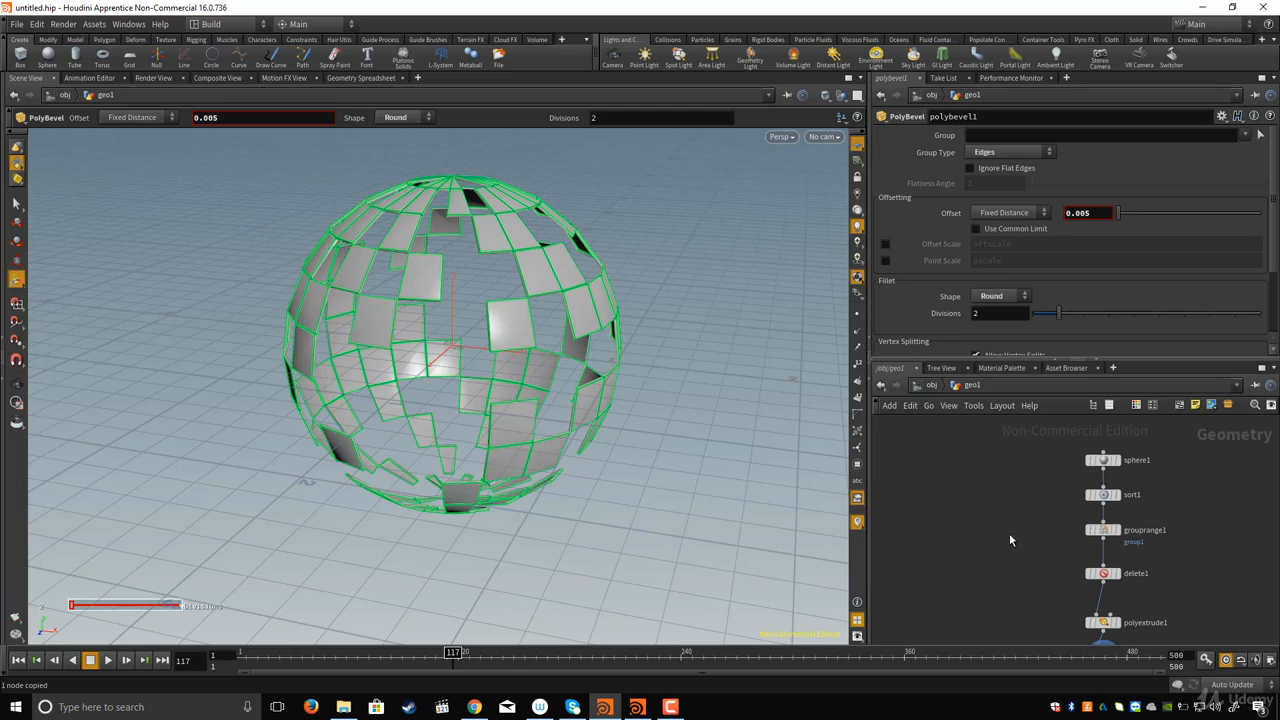
{"action": "key", "text": "ctrl+v"}
{"action": "scroll", "coordinate": [1005, 530], "scroll_direction": "up", "scroll_amount": 2}
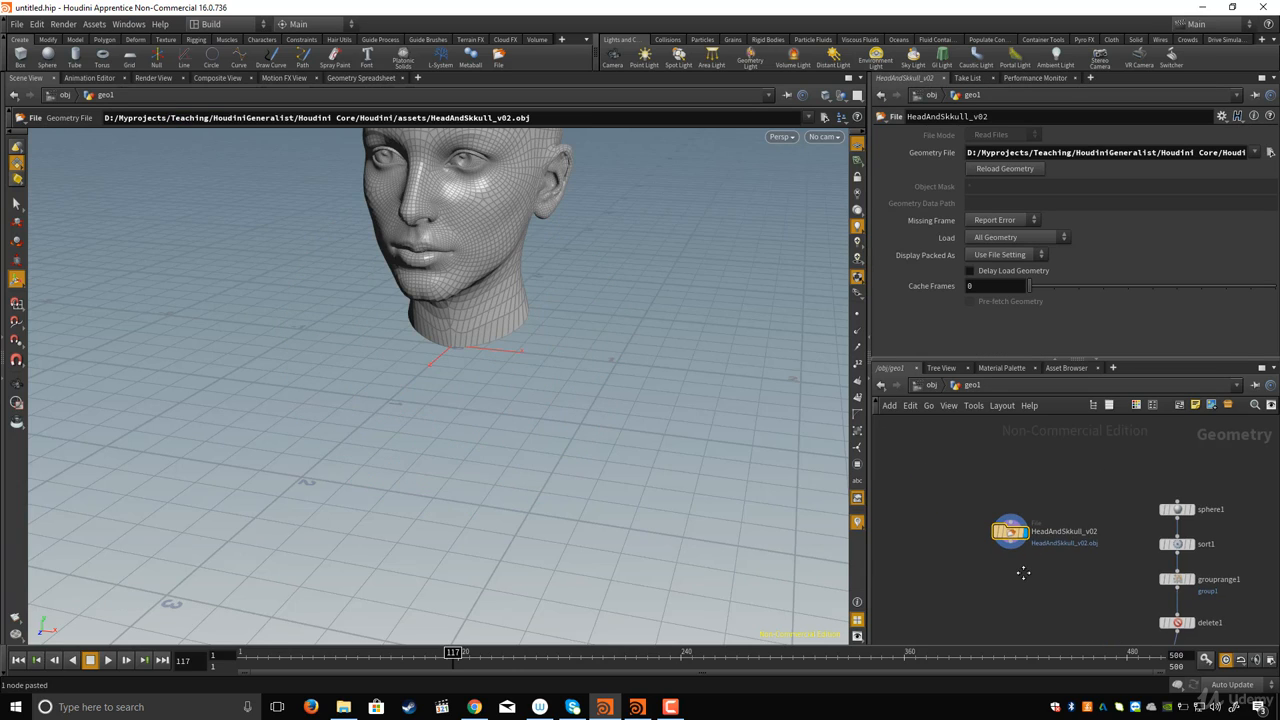
{"action": "middle_click", "coordinate": [1007, 520]}
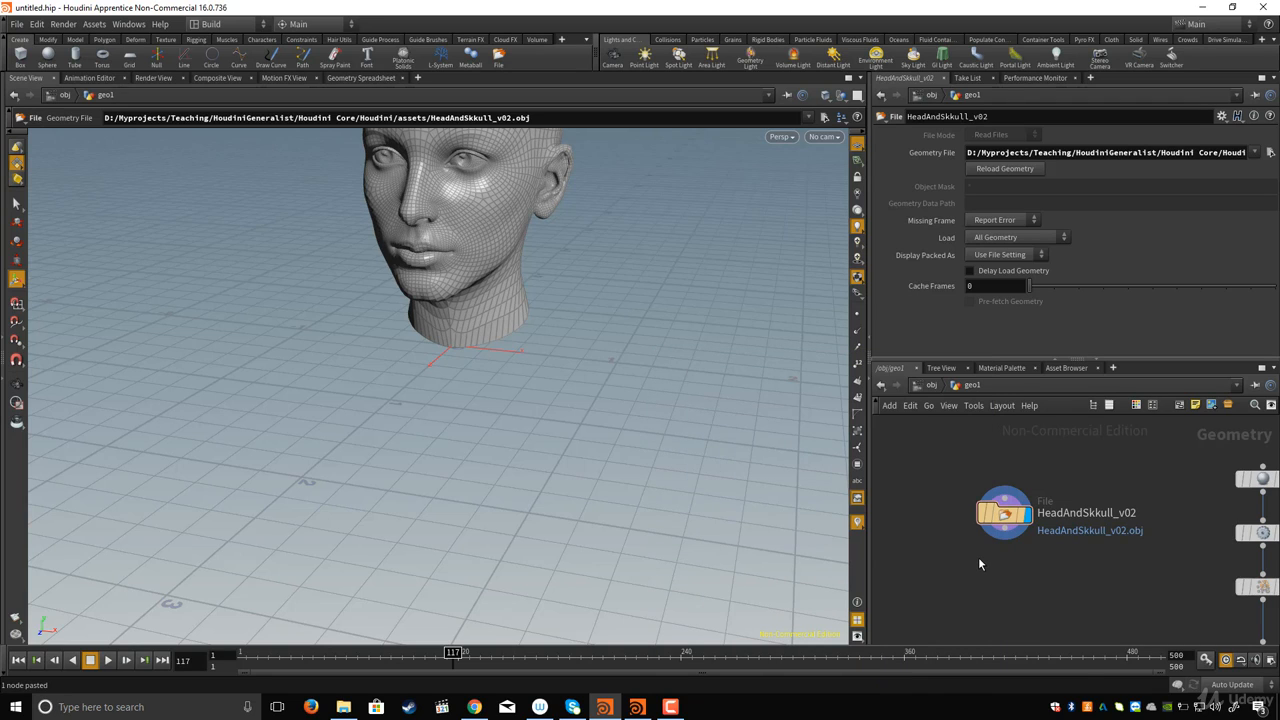
Step: Add a Delete node below the HeadAndSkkull_v02 file node, wire it to the file node and display it
{"action": "key", "text": "Tab"}
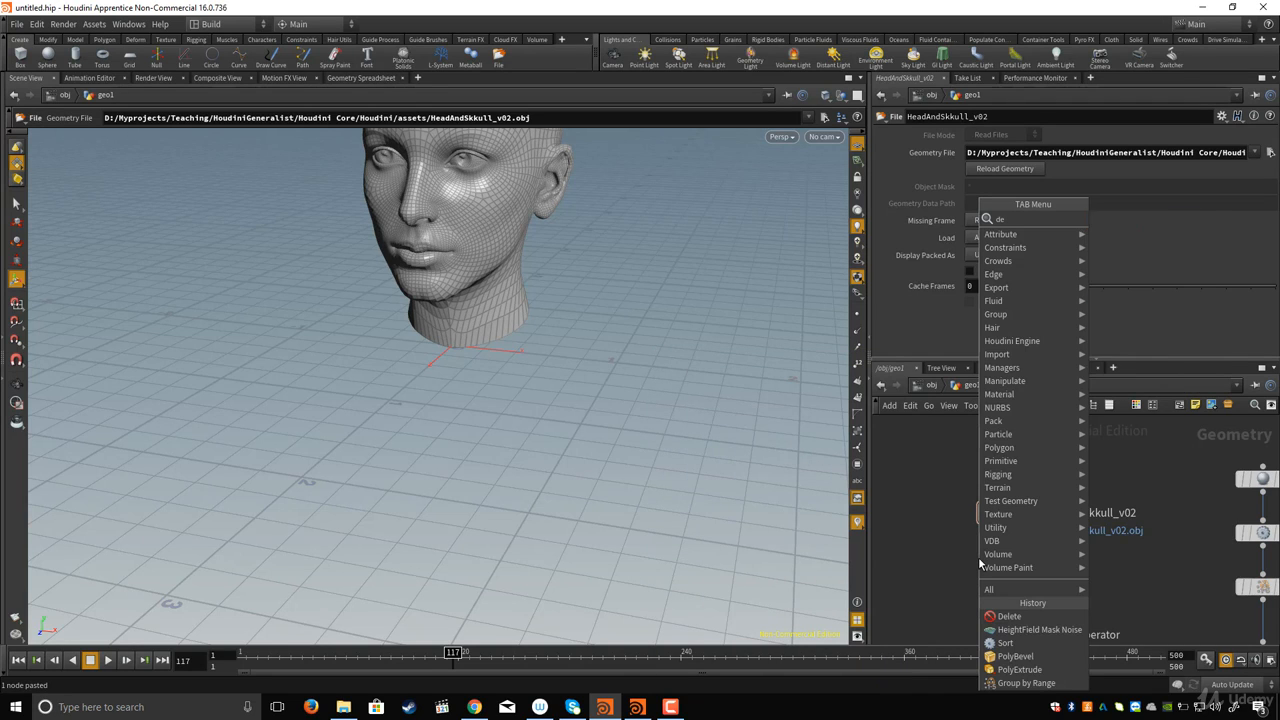
{"action": "left_click", "coordinate": [1009, 616]}
{"action": "left_click", "coordinate": [979, 560]}
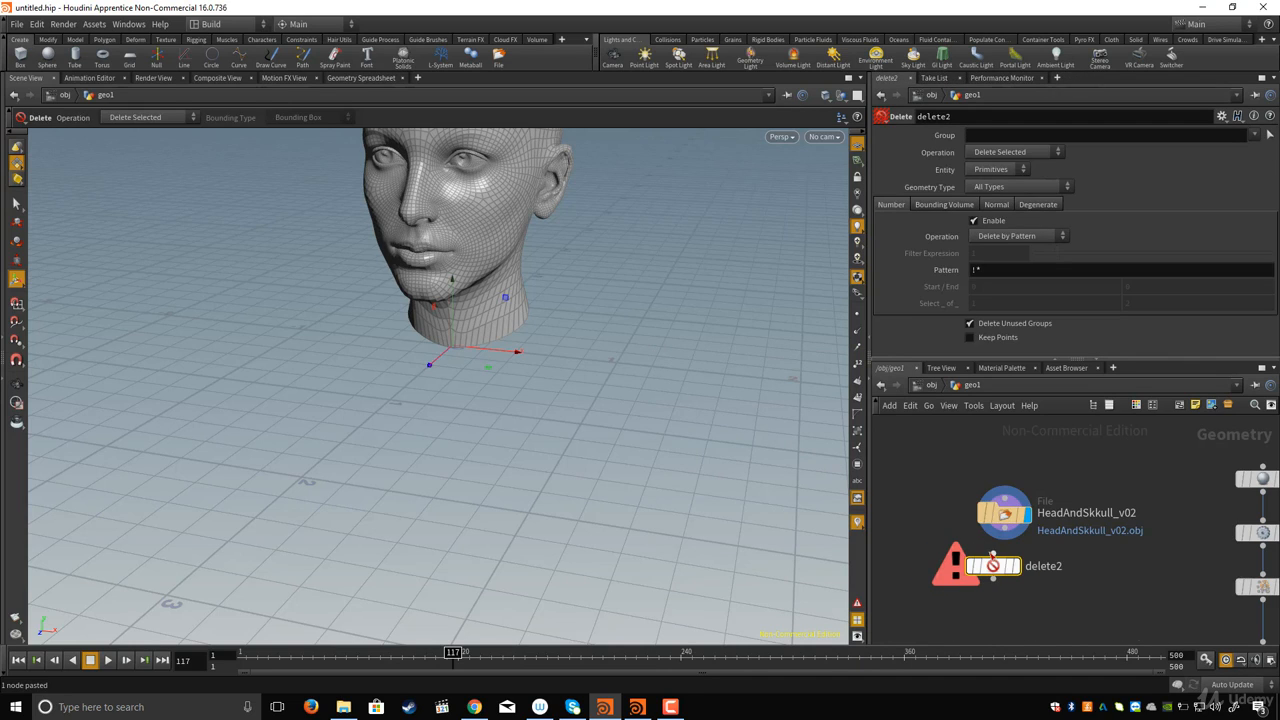
{"action": "left_click", "coordinate": [979, 548]}
{"action": "left_click", "coordinate": [1004, 541]}
{"action": "left_click_drag", "start_coordinate": [1011, 572], "coordinate": [1027, 579]}
{"action": "left_click", "coordinate": [1026, 574]}
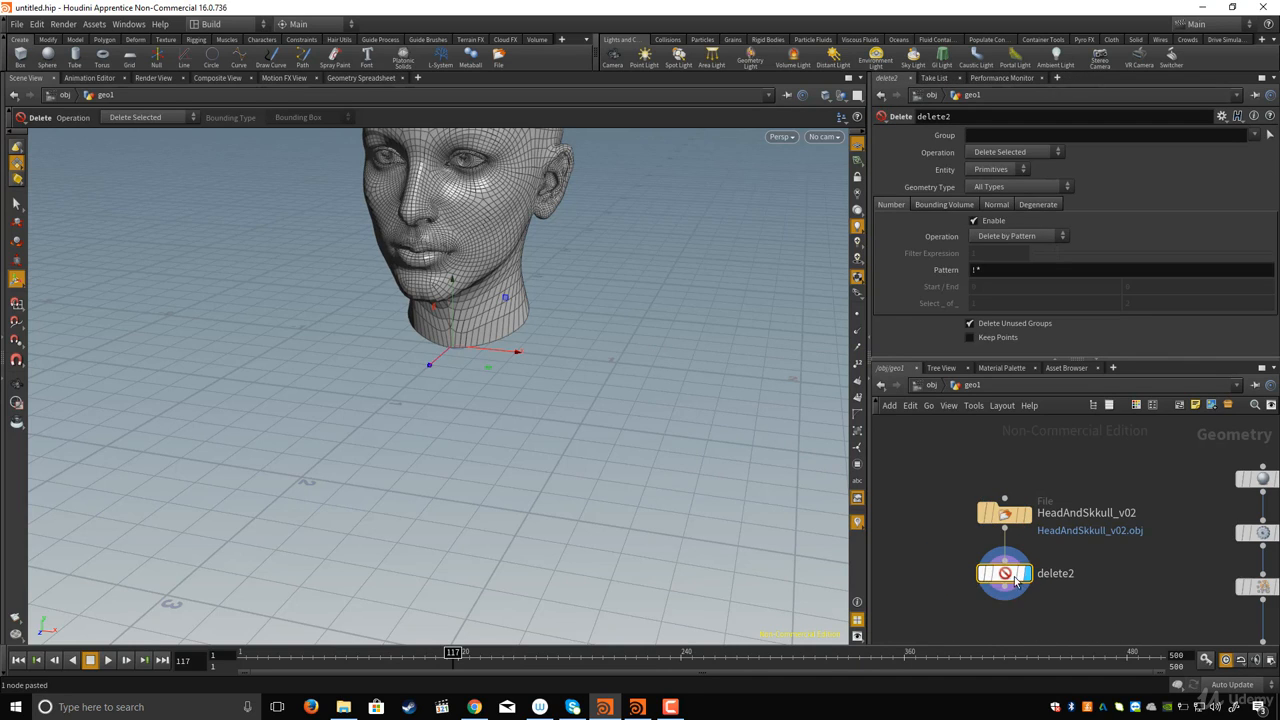
Step: Set the delete2 node's group to Skull and its operation to Delete Non-Selected, and inspect the skull
{"action": "left_click", "coordinate": [1254, 135]}
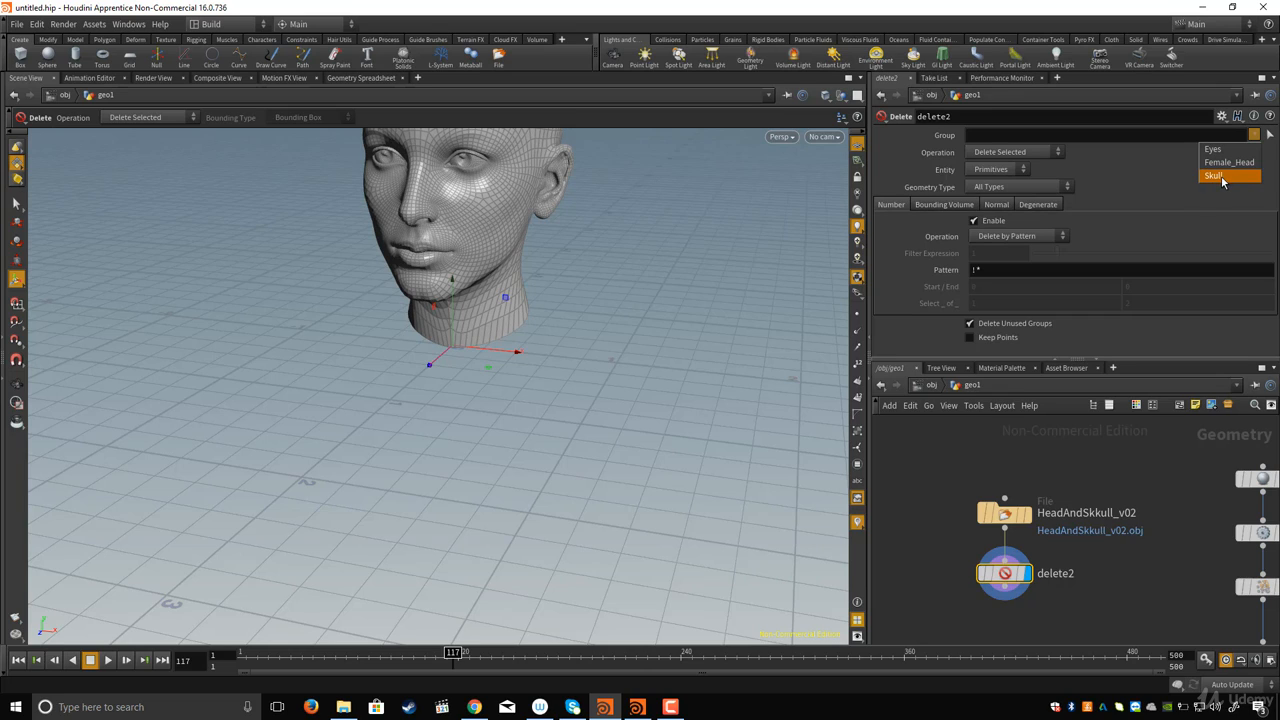
{"action": "left_click", "coordinate": [1216, 176]}
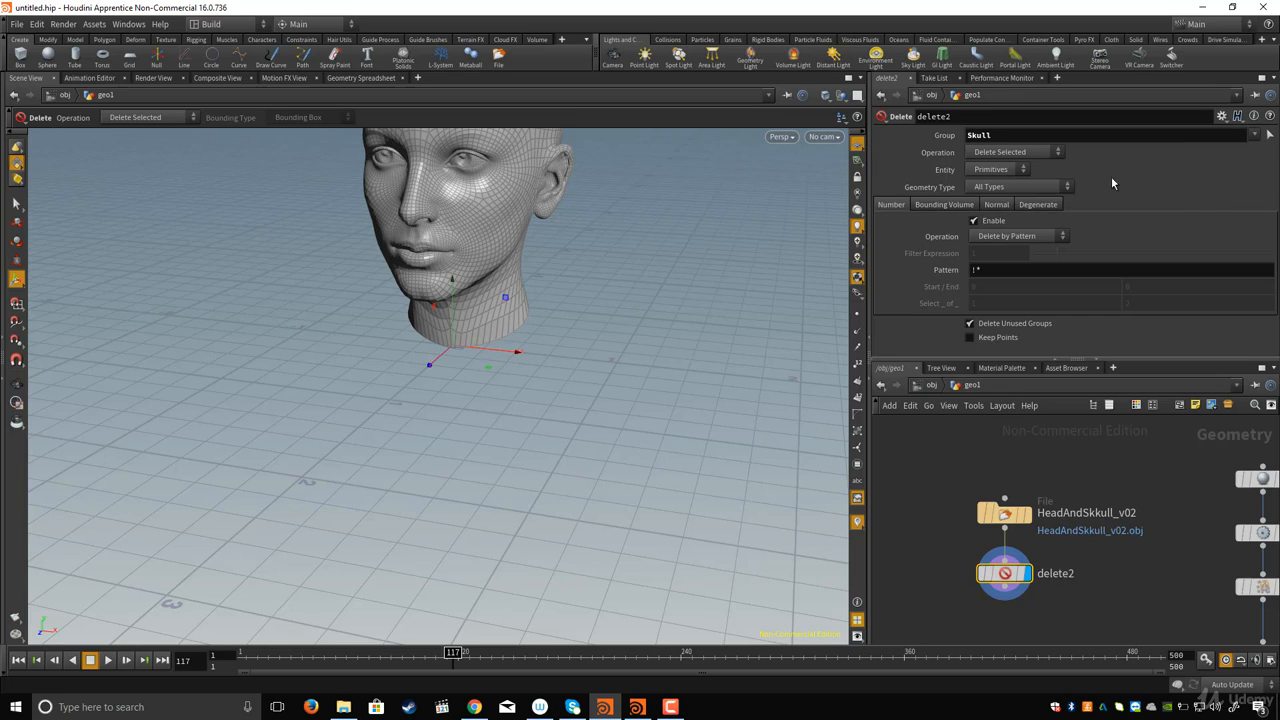
{"action": "left_click", "coordinate": [1015, 153]}
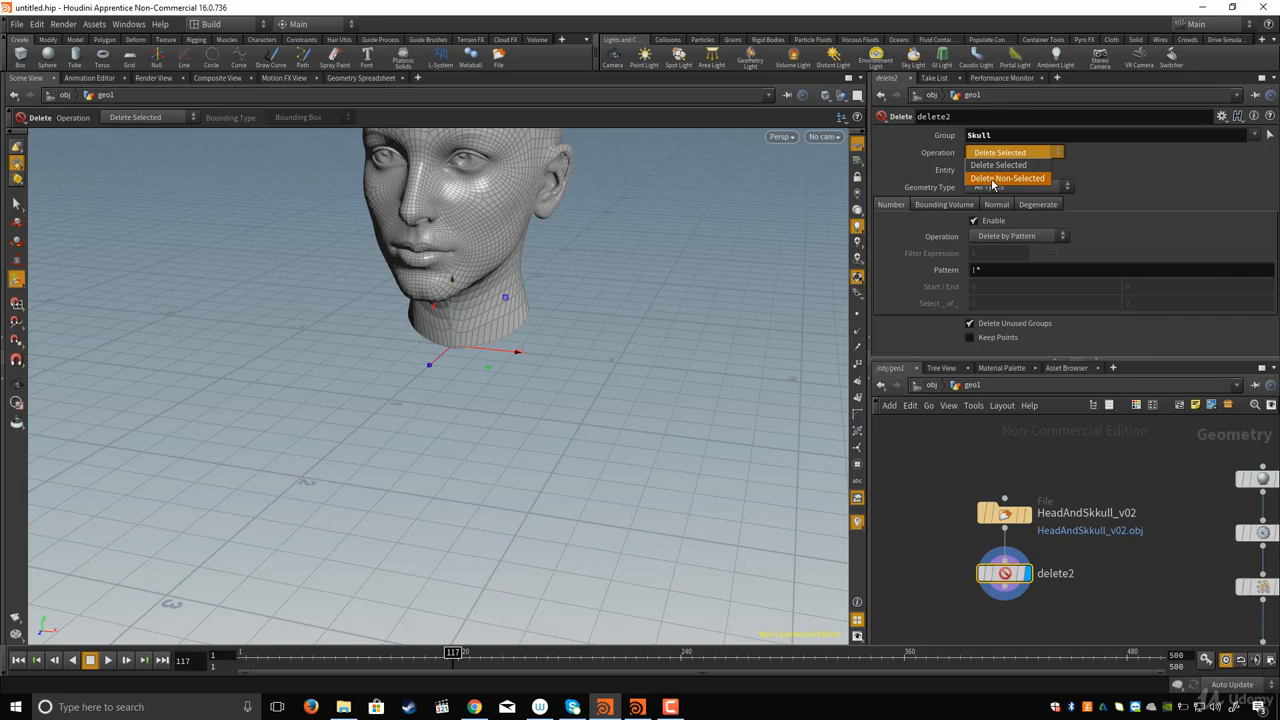
{"action": "left_click", "coordinate": [993, 183]}
{"action": "middle_click_drag", "start_coordinate": [540, 234], "coordinate": [566, 431], "text": "alt"}
{"action": "left_click_drag", "start_coordinate": [566, 431], "coordinate": [540, 445], "text": "alt"}
{"action": "right_click_drag", "start_coordinate": [540, 445], "coordinate": [657, 461], "text": "alt"}
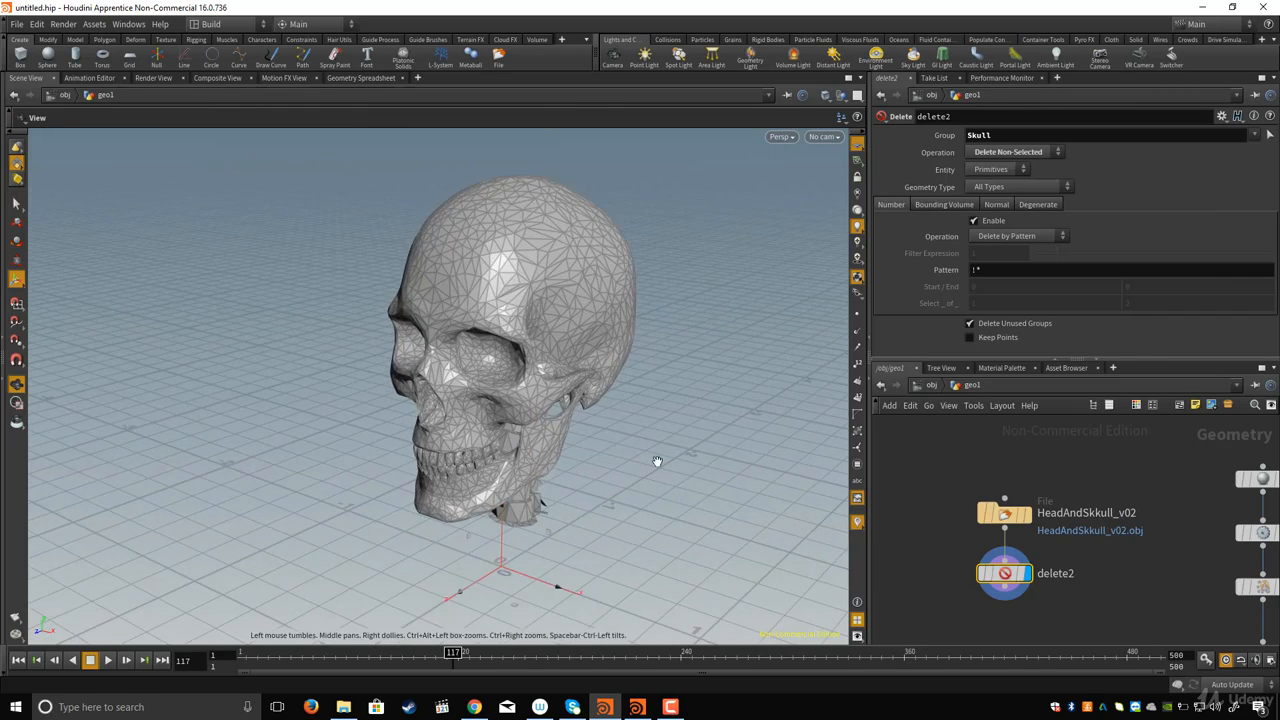
{"action": "left_click_drag", "start_coordinate": [657, 461], "coordinate": [620, 430]}
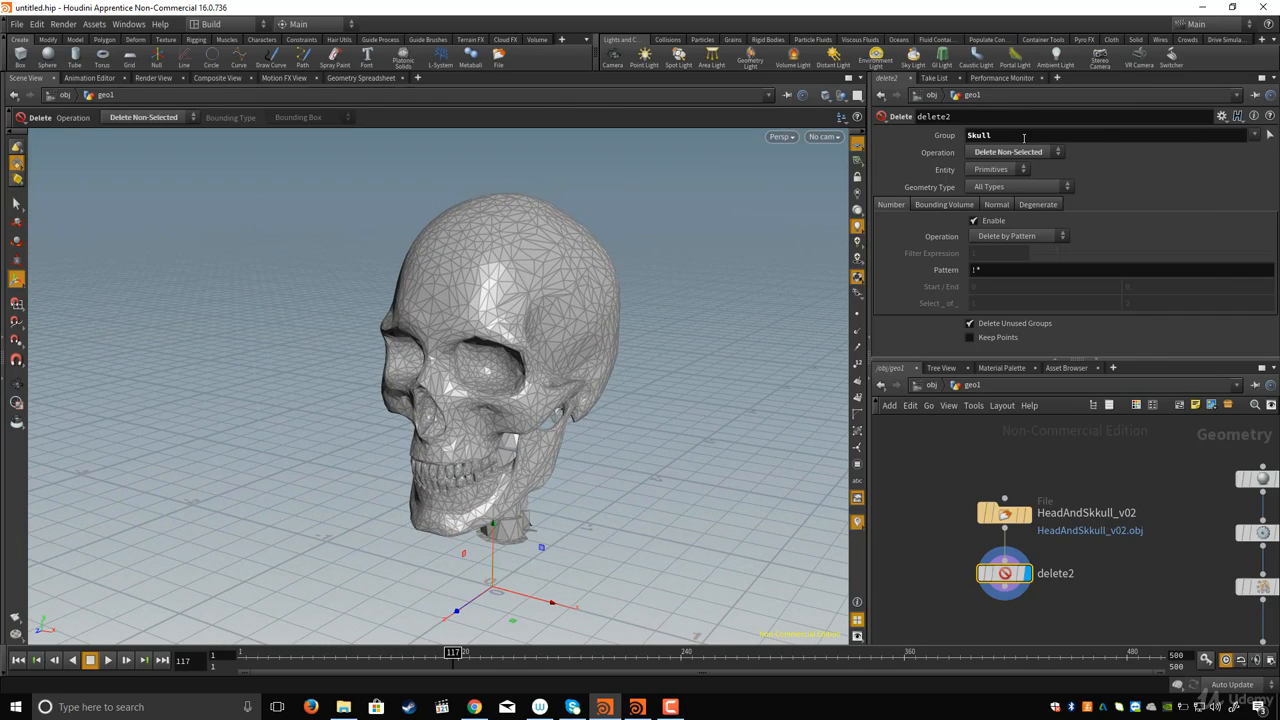
Step: Replace the delete2 node's group with Female_Head to isolate the head
{"action": "left_click_drag", "start_coordinate": [1022, 138], "coordinate": [965, 138]}
{"action": "key", "text": "BackSpace"}
{"action": "left_click", "coordinate": [1256, 135]}
{"action": "left_click", "coordinate": [1228, 165]}
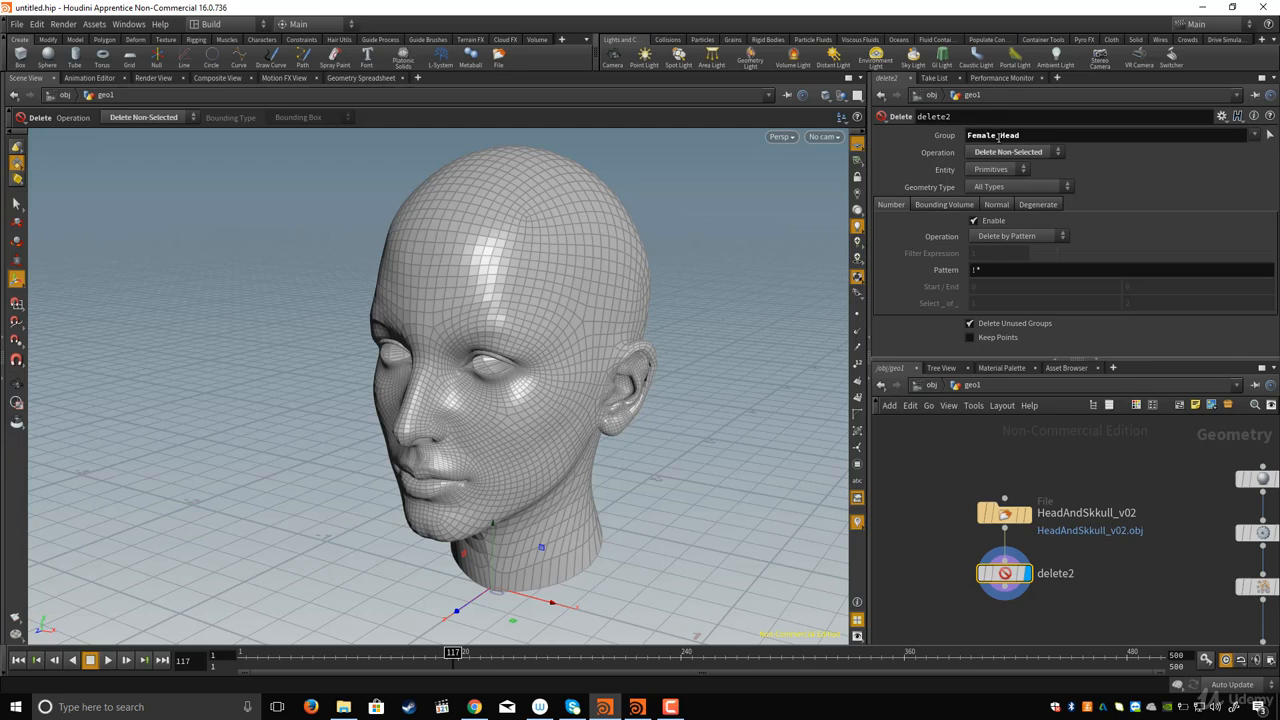
{"action": "scroll", "coordinate": [521, 357], "scroll_direction": "down", "scroll_amount": 5}
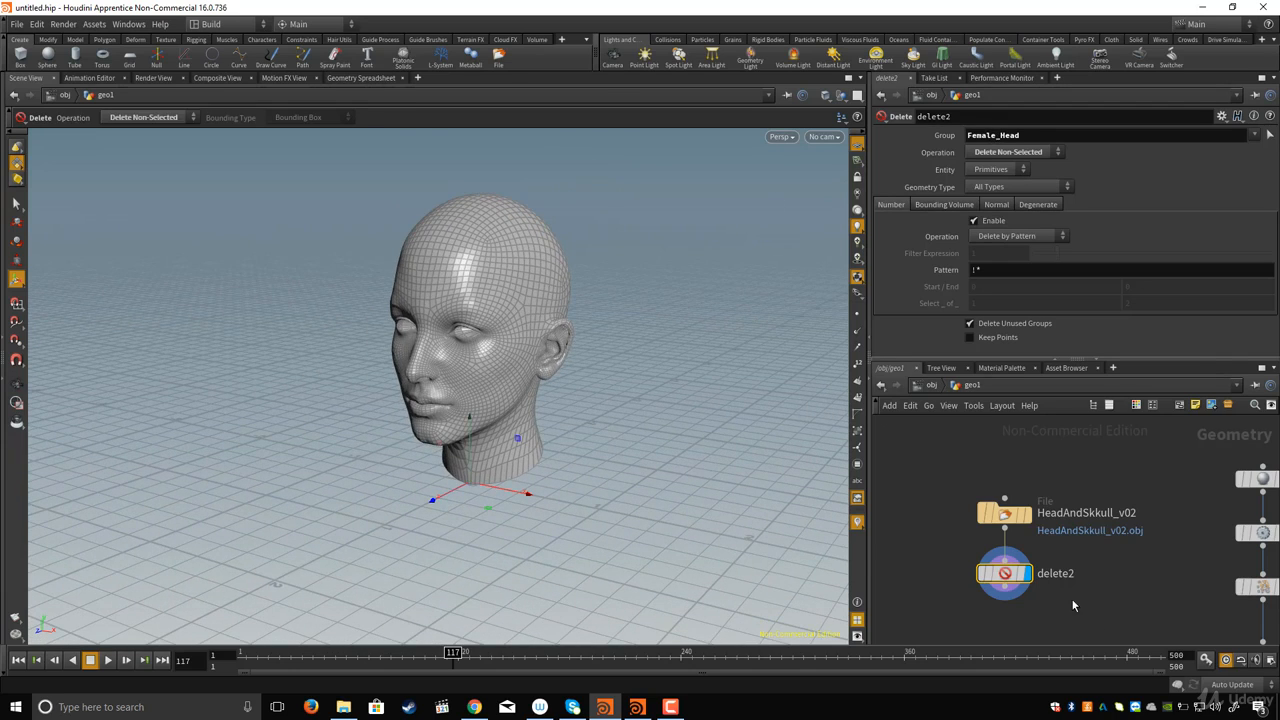
Step: Rearrange the network, placing the head's file and delete2 nodes beside the sphere chain and moving sphere1 up away from sort1
{"action": "middle_click_drag", "start_coordinate": [1069, 603], "coordinate": [1038, 518]}
{"action": "scroll", "coordinate": [1038, 518], "scroll_direction": "down", "scroll_amount": 3}
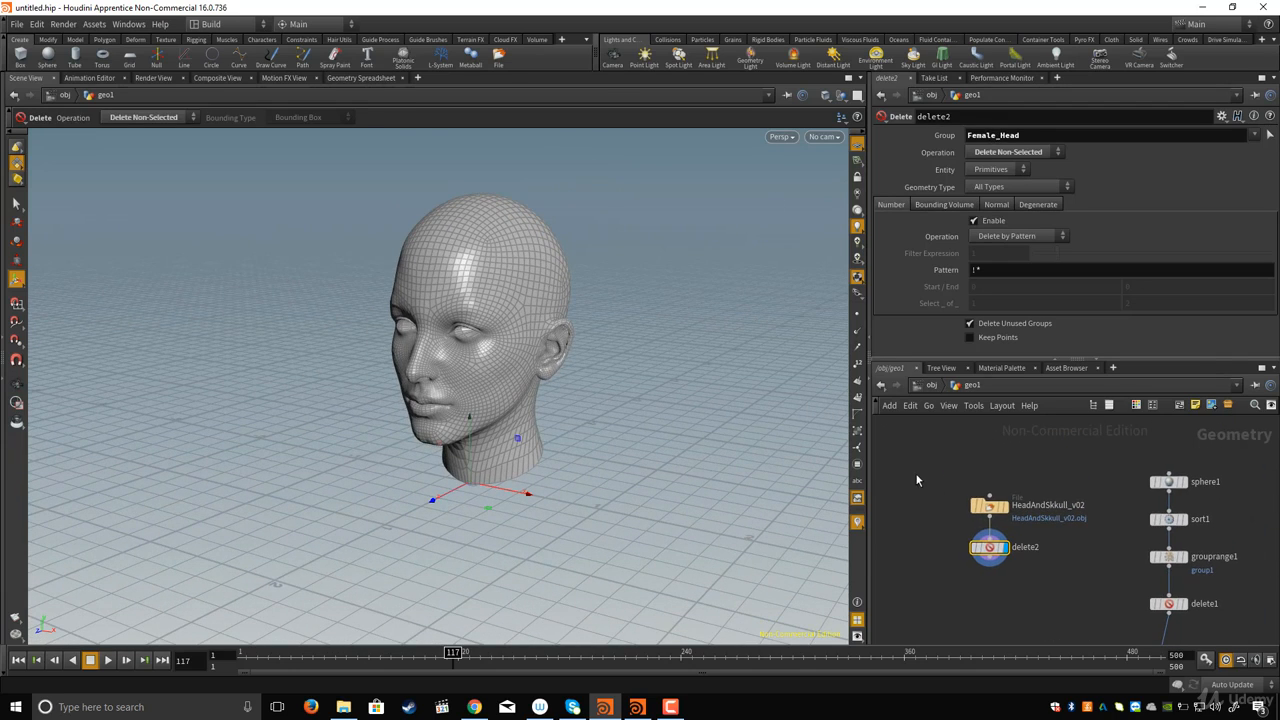
{"action": "left_click_drag", "start_coordinate": [915, 476], "coordinate": [1040, 570]}
{"action": "middle_click_drag", "start_coordinate": [1114, 585], "coordinate": [1132, 521]}
{"action": "scroll", "coordinate": [1132, 521], "scroll_direction": "up", "scroll_amount": 3}
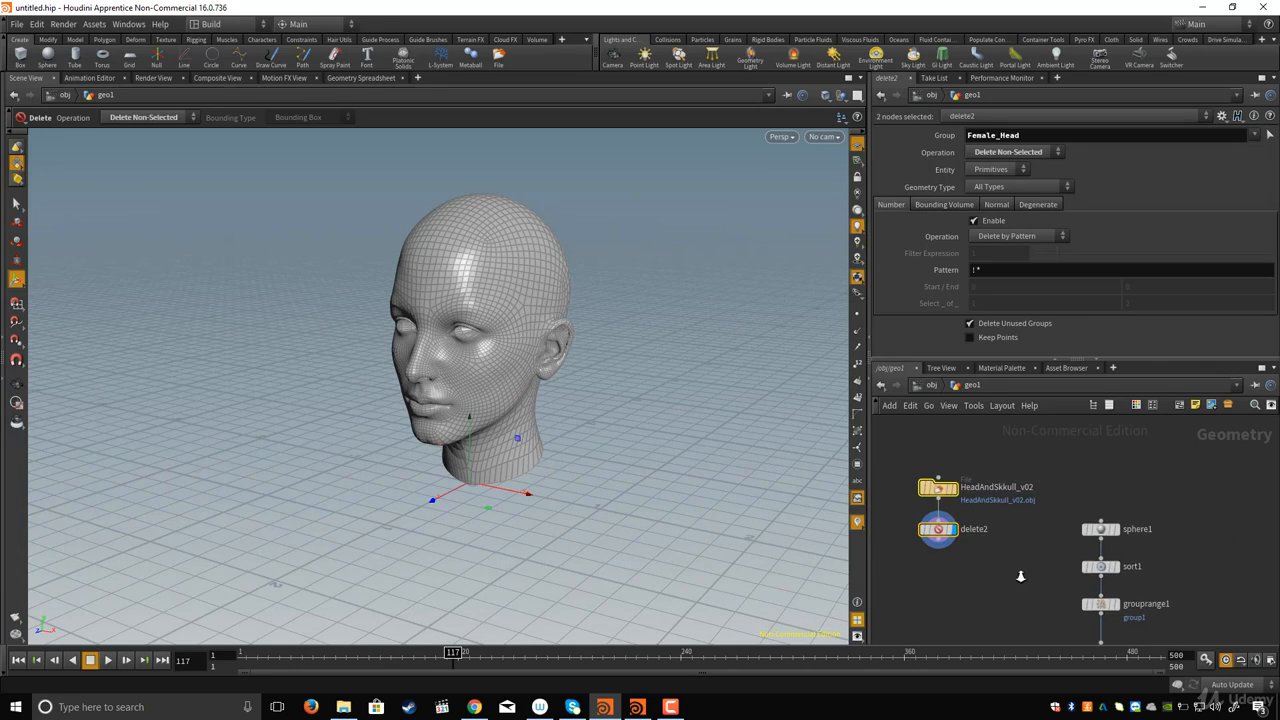
{"action": "left_click_drag", "start_coordinate": [1132, 521], "coordinate": [1115, 477]}
{"action": "middle_click_drag", "start_coordinate": [1124, 463], "coordinate": [1146, 492]}
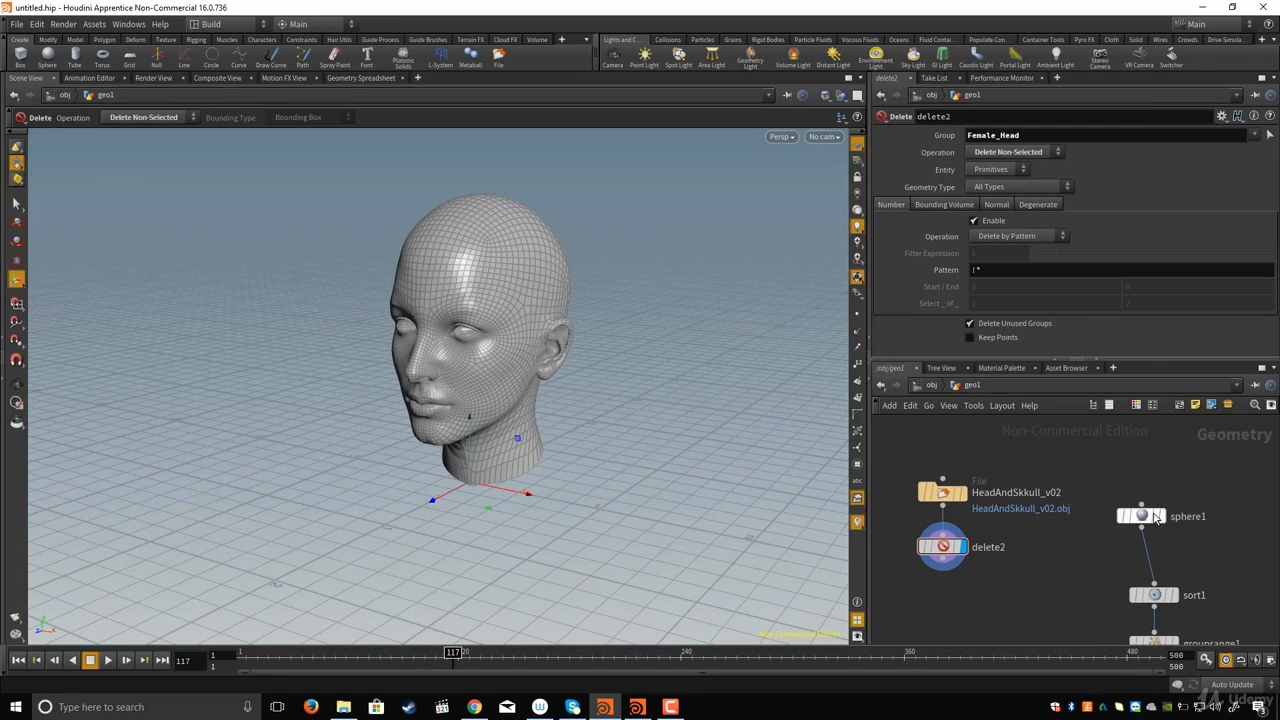
{"action": "left_click_drag", "start_coordinate": [1140, 503], "coordinate": [1154, 453]}
{"action": "middle_click_drag", "start_coordinate": [1106, 532], "coordinate": [1096, 492]}
Step: Connect delete2's output to sort1's input in place of the sphere, and display the grouprange1 node on the head
{"action": "left_click", "coordinate": [932, 531]}
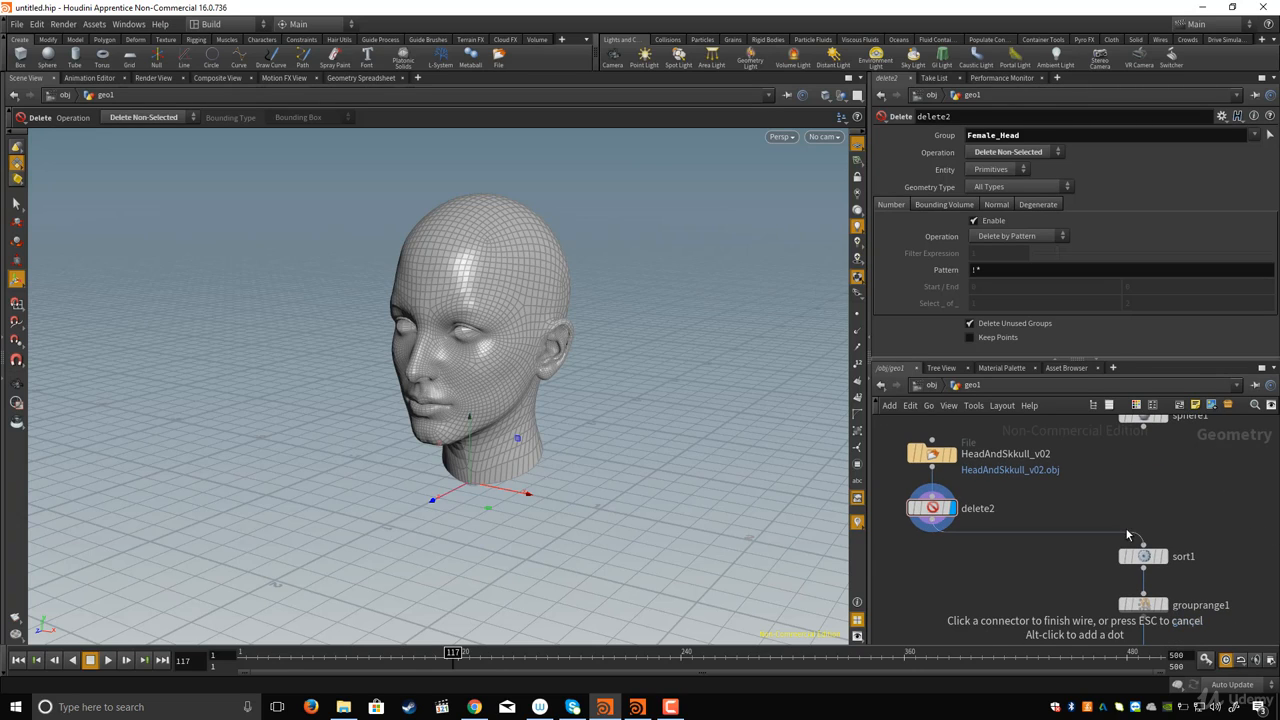
{"action": "left_click", "coordinate": [1143, 548]}
{"action": "middle_click_drag", "start_coordinate": [1168, 590], "coordinate": [1096, 524]}
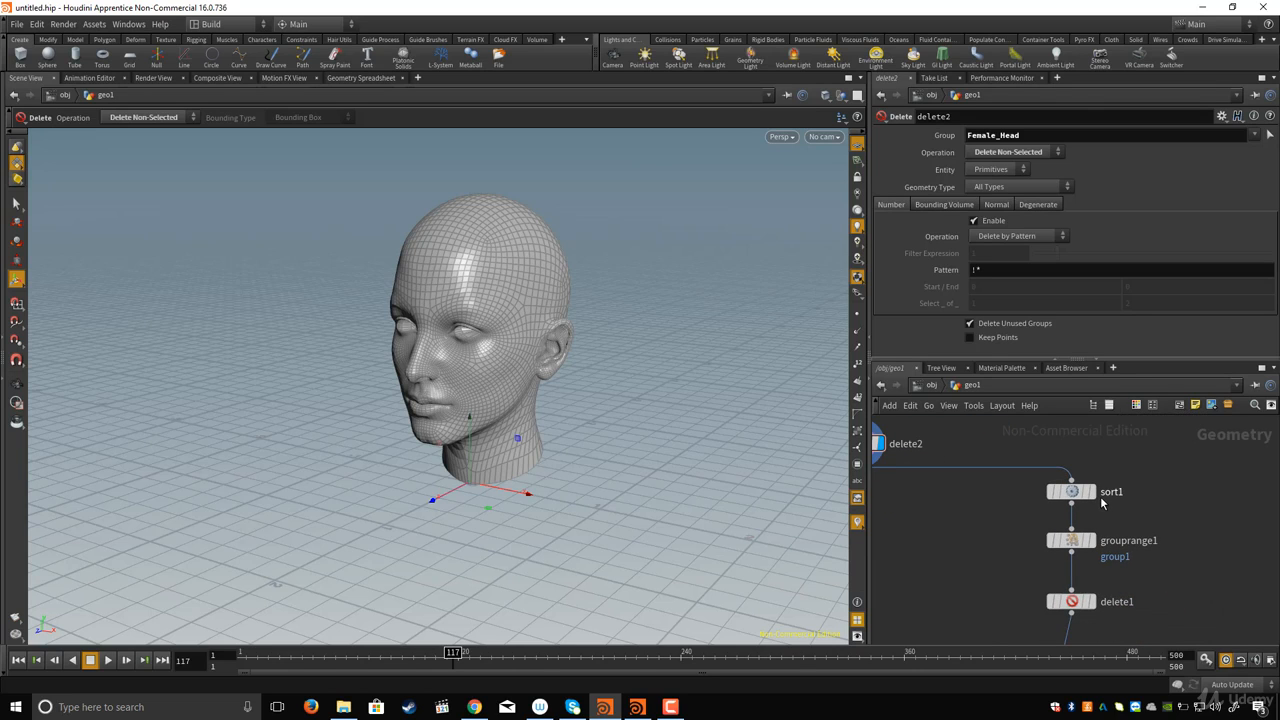
{"action": "left_click", "coordinate": [1089, 540]}
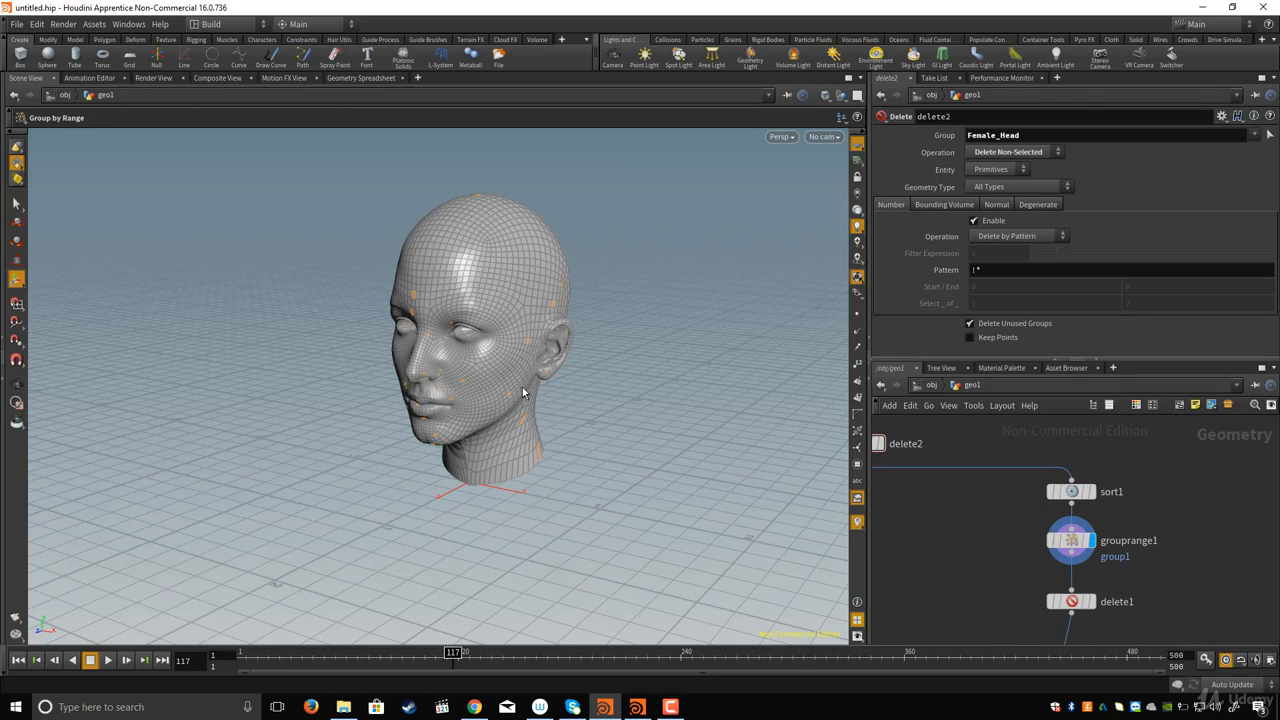
{"action": "left_click_drag", "start_coordinate": [525, 393], "coordinate": [760, 470]}
{"action": "middle_click_drag", "start_coordinate": [1019, 596], "coordinate": [992, 594]}
{"action": "middle_click_drag", "start_coordinate": [1072, 497], "coordinate": [1077, 533]}
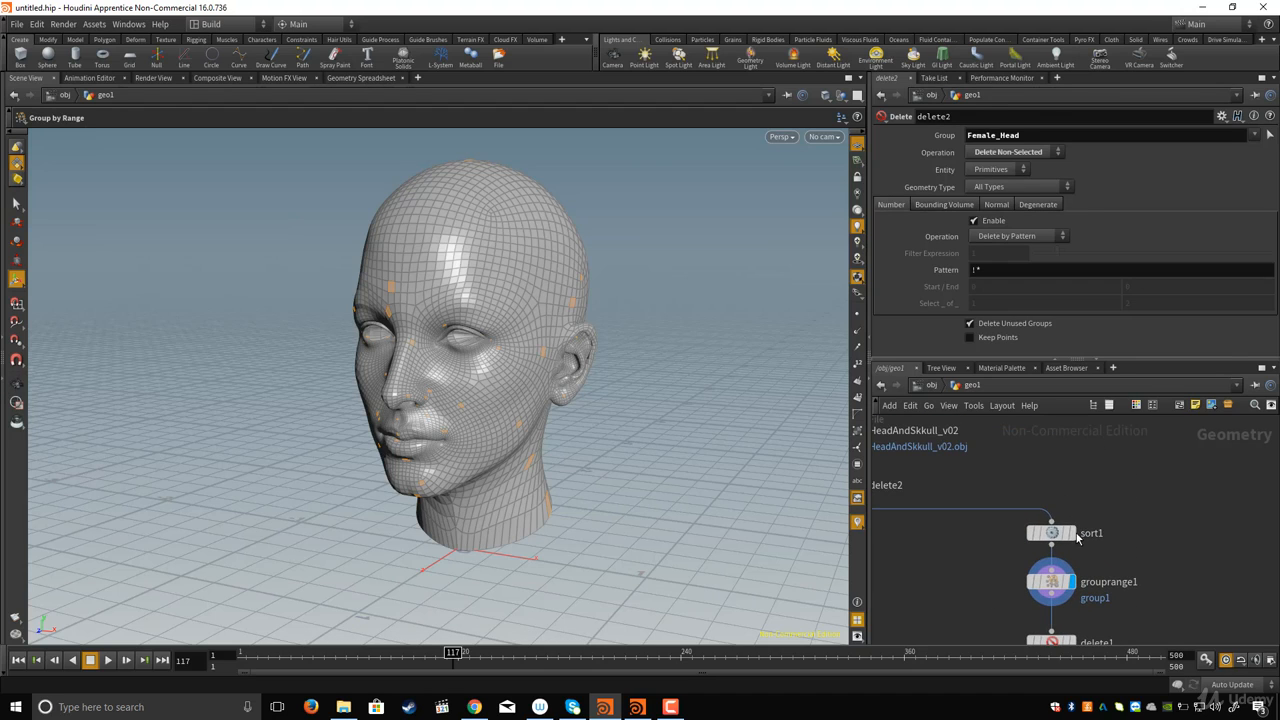
Step: Set the primitive sort of the sort1 node to By Y
{"action": "left_click", "coordinate": [1040, 534]}
{"action": "left_click_drag", "start_coordinate": [478, 364], "coordinate": [540, 372], "text": "alt"}
{"action": "left_click", "coordinate": [1000, 166]}
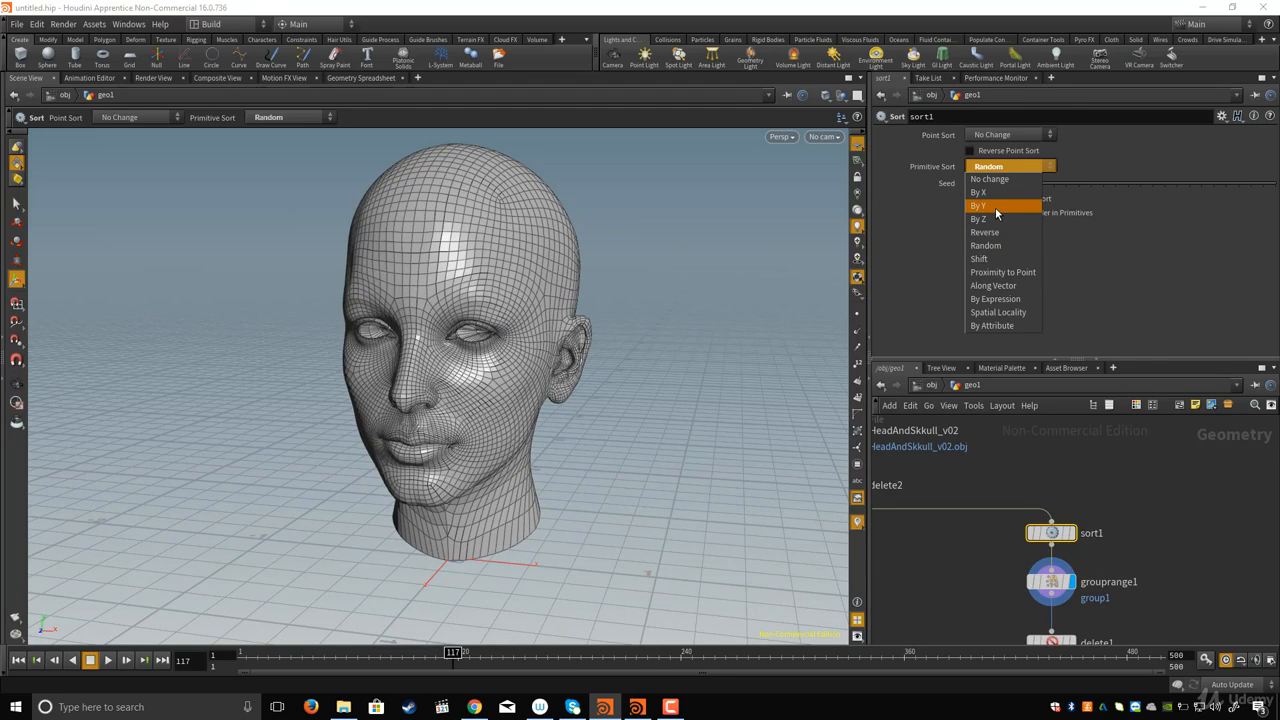
{"action": "left_click", "coordinate": [994, 208]}
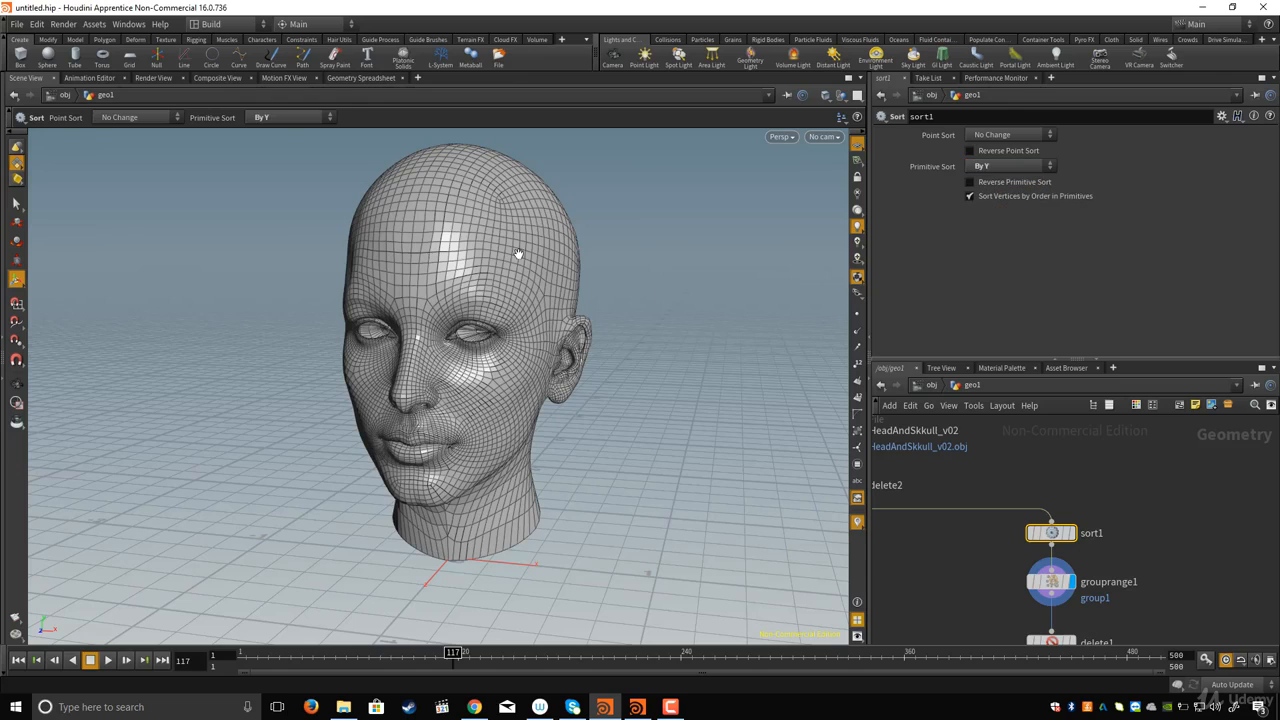
{"action": "left_click_drag", "start_coordinate": [514, 251], "coordinate": [514, 165], "text": "alt"}
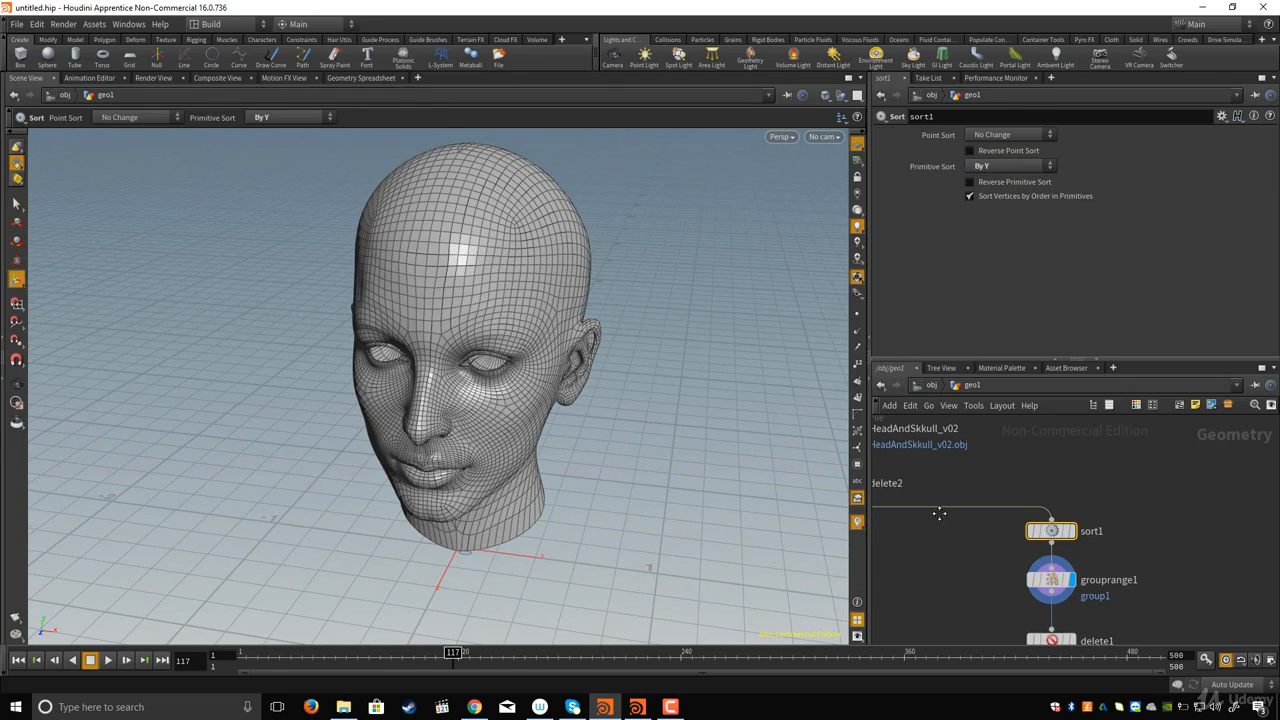
Step: Display delete1 and the polyextrude1 node below it, and scrub the timeline forward to frame 343
{"action": "middle_click_drag", "start_coordinate": [938, 512], "coordinate": [947, 440]}
{"action": "mouse_move", "coordinate": [970, 548]}
{"action": "middle_mouse_down"}
{"action": "mouse_move", "coordinate": [959, 476]}
{"action": "mouse_move", "coordinate": [970, 499]}
{"action": "middle_mouse_up"}
{"action": "left_click", "coordinate": [1072, 500]}
{"action": "left_click_drag", "start_coordinate": [981, 518], "coordinate": [1076, 562]}
{"action": "middle_click_drag", "start_coordinate": [960, 495], "coordinate": [962, 516]}
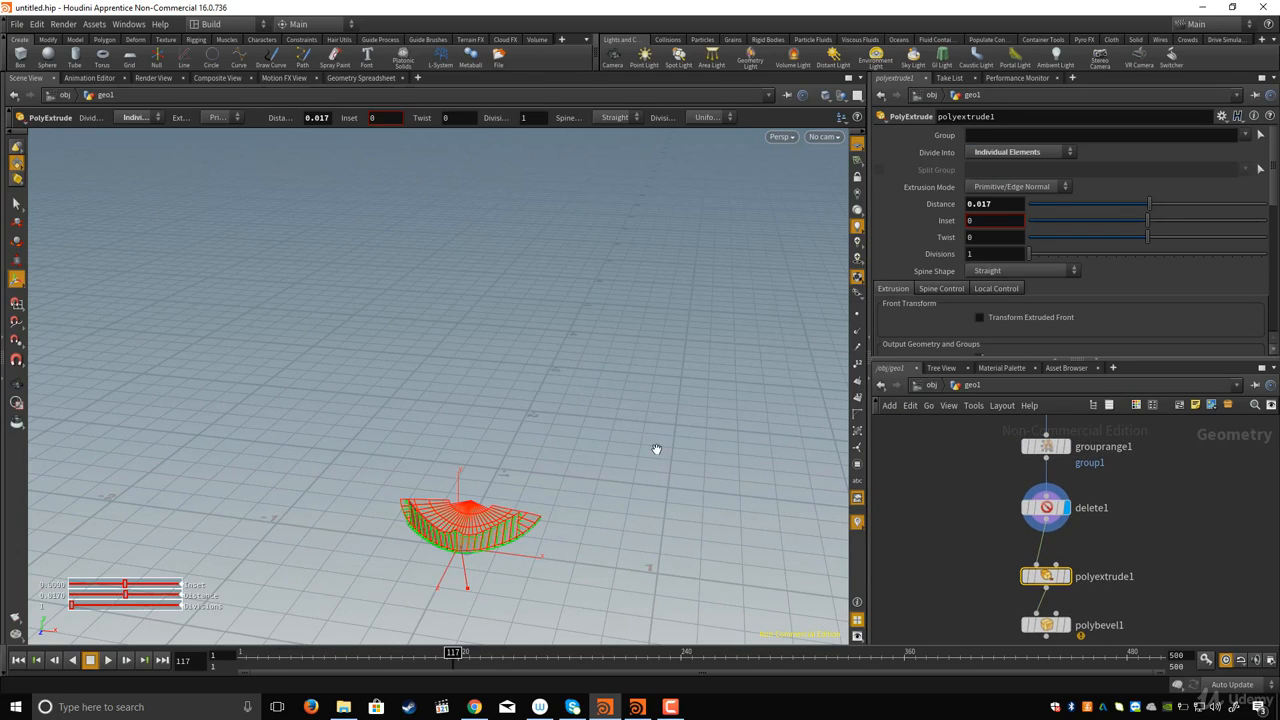
{"action": "left_click_drag", "start_coordinate": [656, 449], "coordinate": [660, 385], "text": "alt"}
{"action": "left_click", "coordinate": [1066, 577]}
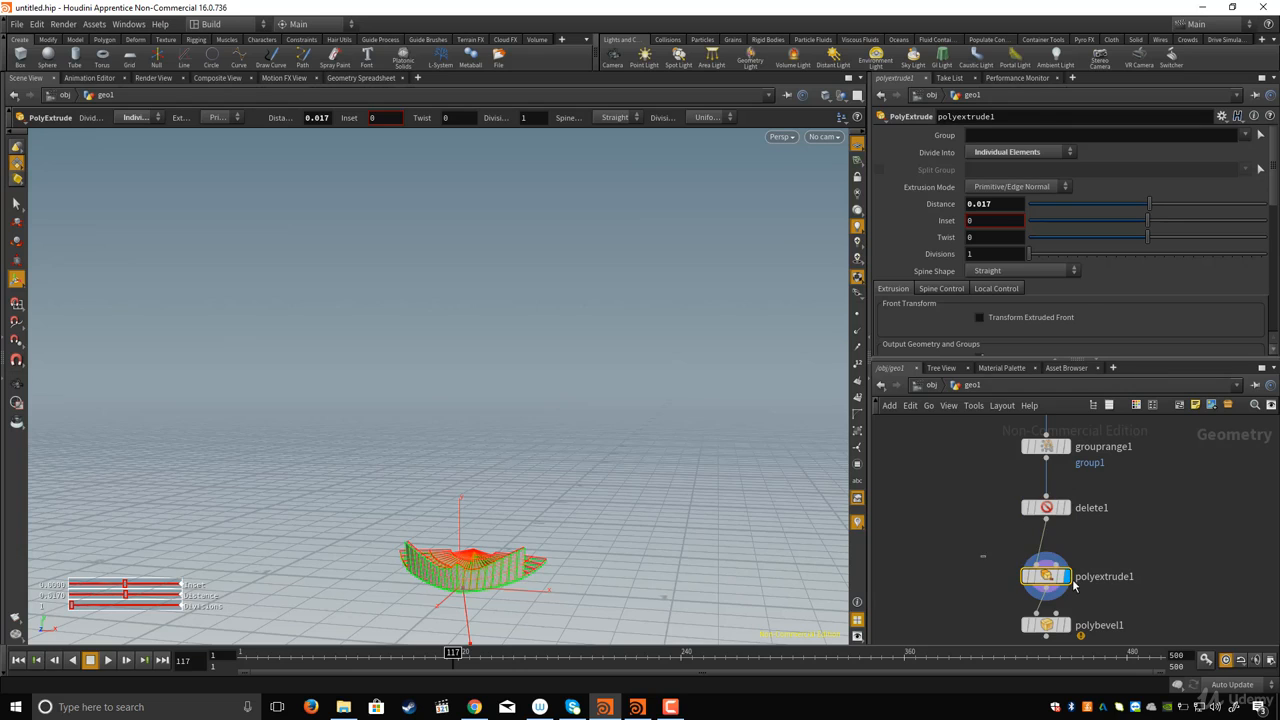
{"action": "mouse_move", "coordinate": [549, 443]}
{"action": "left_mouse_down", "text": "alt"}
{"action": "mouse_move", "coordinate": [551, 429]}
{"action": "mouse_move", "coordinate": [548, 445]}
{"action": "left_mouse_up", "text": "alt"}
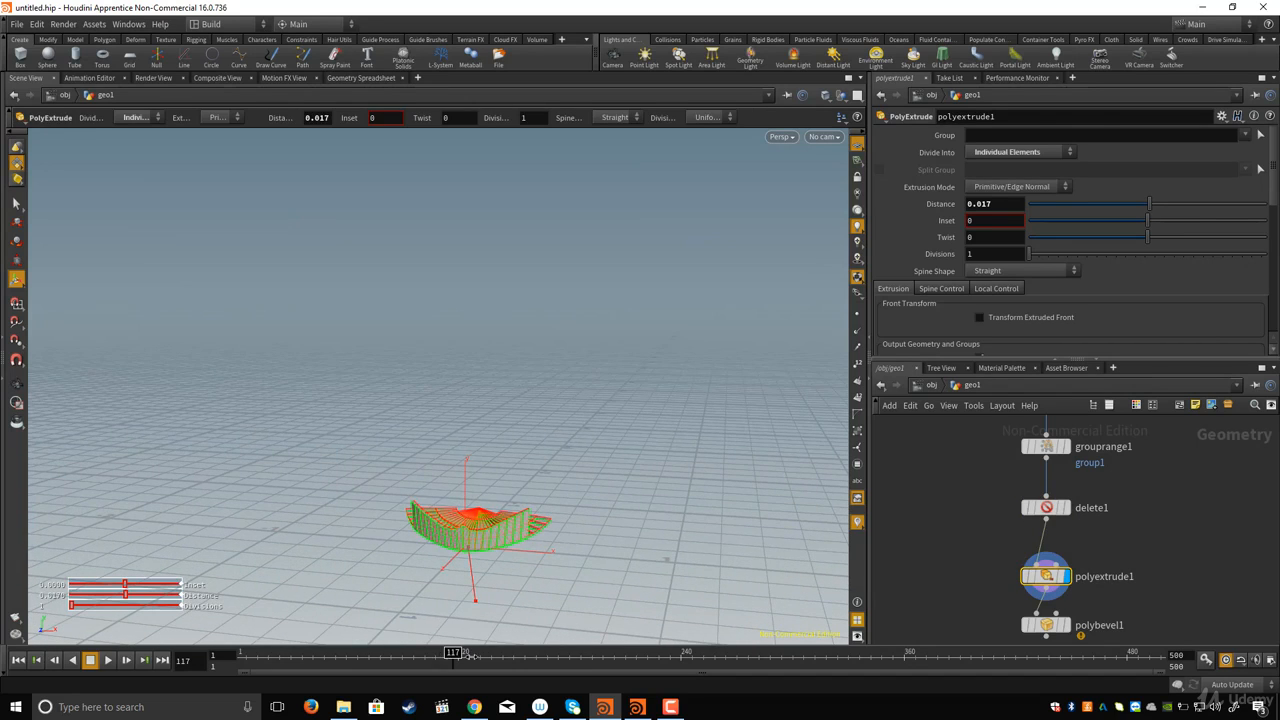
{"action": "left_click_drag", "start_coordinate": [468, 655], "coordinate": [730, 651]}
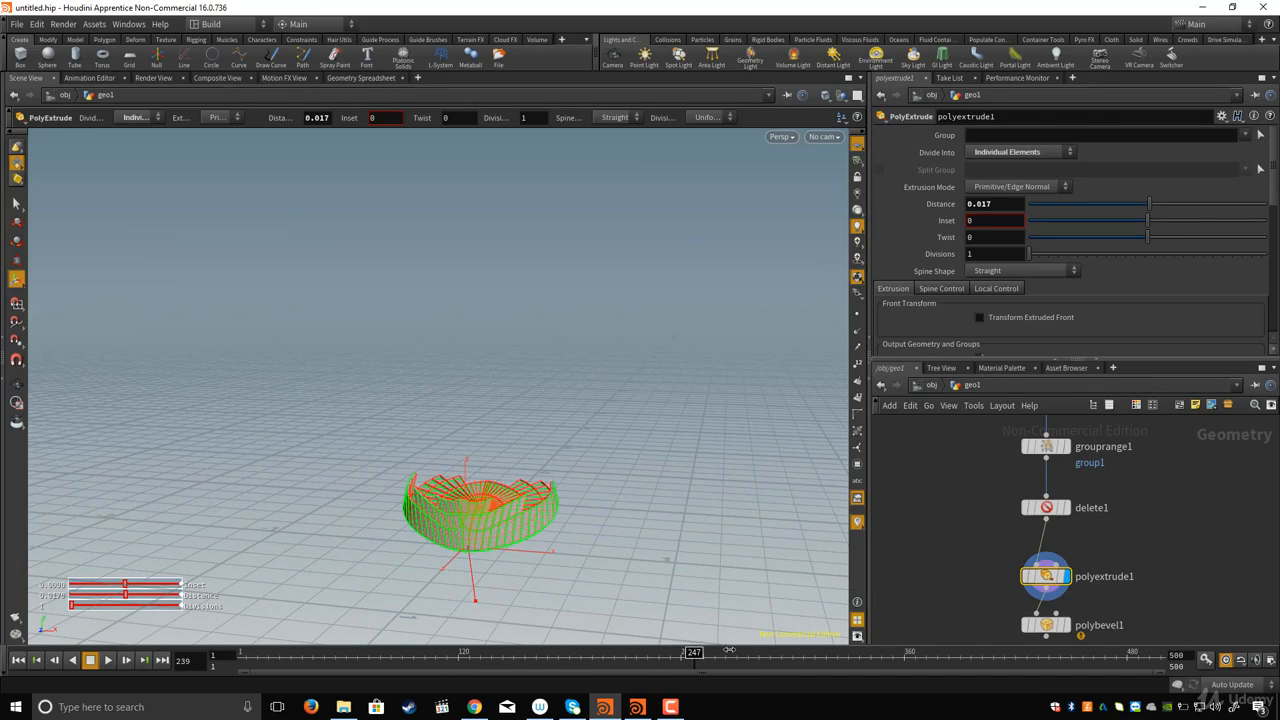
Step: Turn on Reverse Primitive Sort for the sort1 node so the head builds up from the crown
{"action": "scroll", "coordinate": [945, 600], "scroll_direction": "up", "scroll_amount": 4}
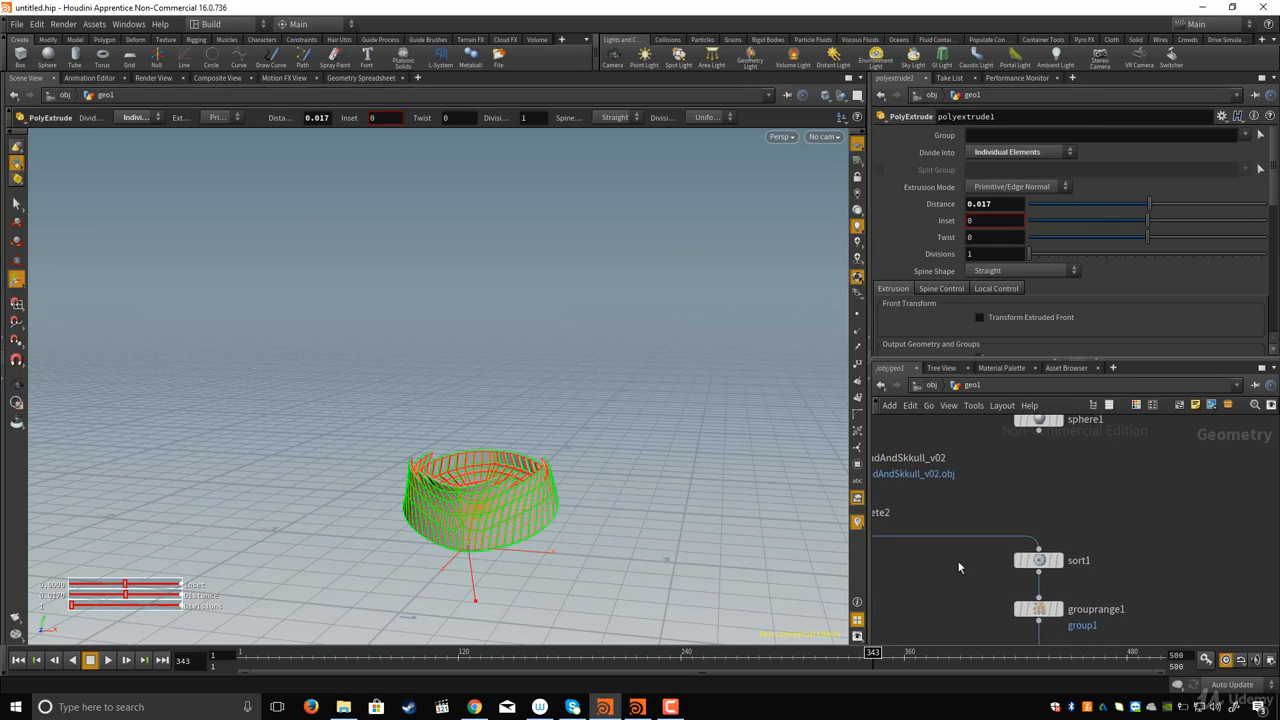
{"action": "left_click", "coordinate": [1025, 566]}
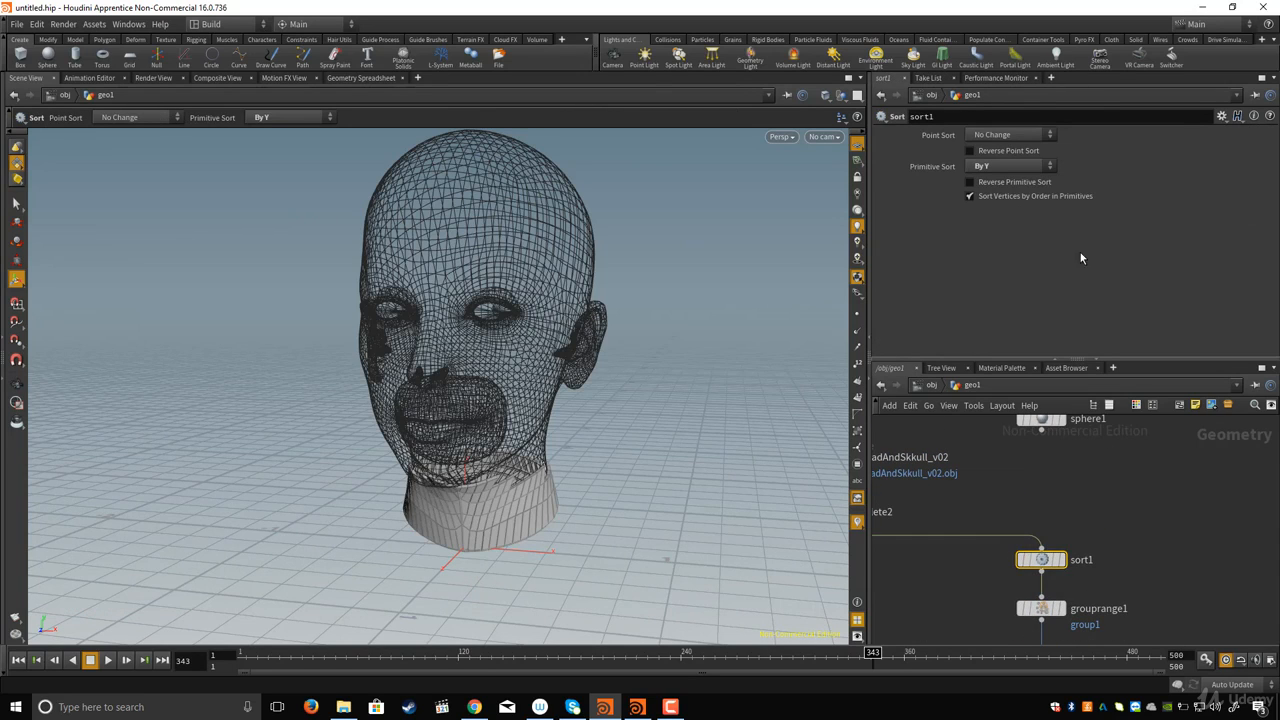
{"action": "left_click", "coordinate": [988, 186]}
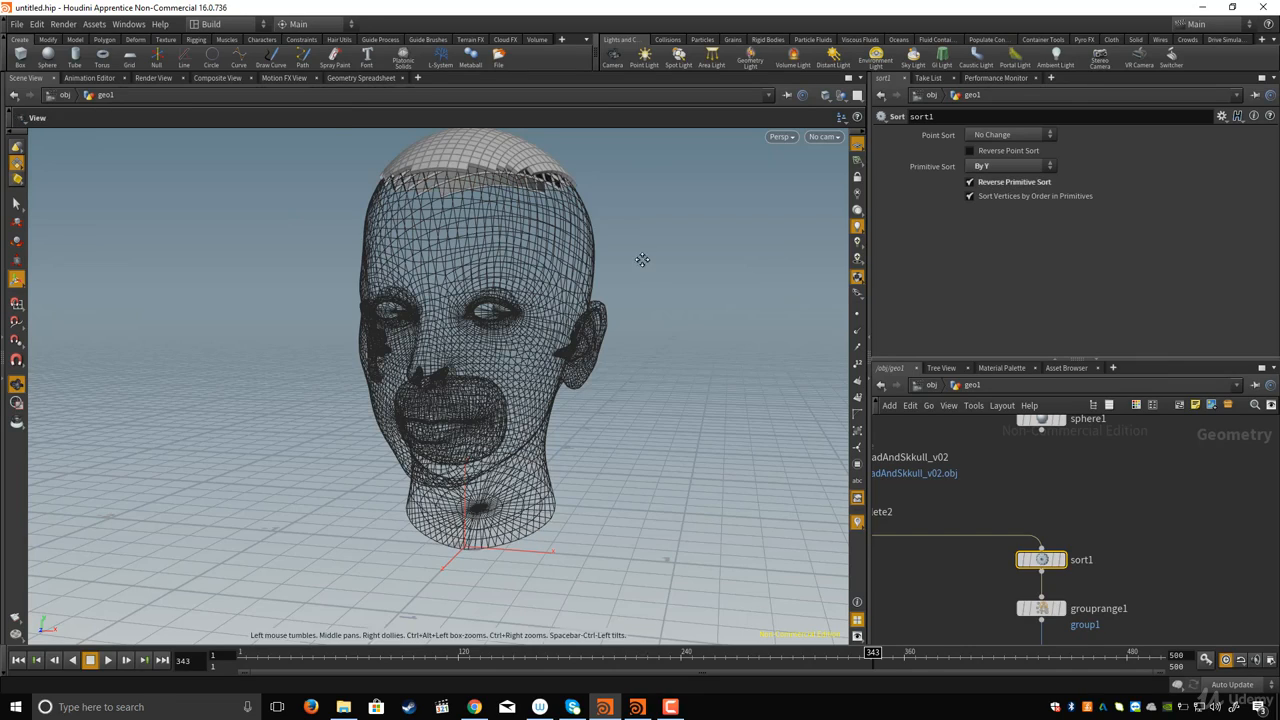
{"action": "mouse_move", "coordinate": [643, 257]}
{"action": "left_mouse_down"}
{"action": "mouse_move", "coordinate": [586, 286]}
{"action": "mouse_move", "coordinate": [543, 185]}
{"action": "left_mouse_up"}
{"action": "left_click_drag", "start_coordinate": [533, 341], "coordinate": [520, 245], "text": "alt"}
Step: Scrub the timeline back to frame 246 and set the End of grouprange1's range to $F*20
{"action": "middle_click_drag", "start_coordinate": [965, 536], "coordinate": [966, 431]}
{"action": "middle_click_drag", "start_coordinate": [969, 566], "coordinate": [952, 528]}
{"action": "mouse_move", "coordinate": [862, 672]}
{"action": "left_mouse_down"}
{"action": "mouse_move", "coordinate": [300, 678]}
{"action": "mouse_move", "coordinate": [697, 679]}
{"action": "left_mouse_up"}
{"action": "mouse_move", "coordinate": [948, 512]}
{"action": "middle_mouse_down"}
{"action": "mouse_move", "coordinate": [949, 580]}
{"action": "mouse_move", "coordinate": [969, 548]}
{"action": "middle_mouse_up"}
{"action": "scroll", "coordinate": [986, 555], "scroll_direction": "up", "scroll_amount": 1}
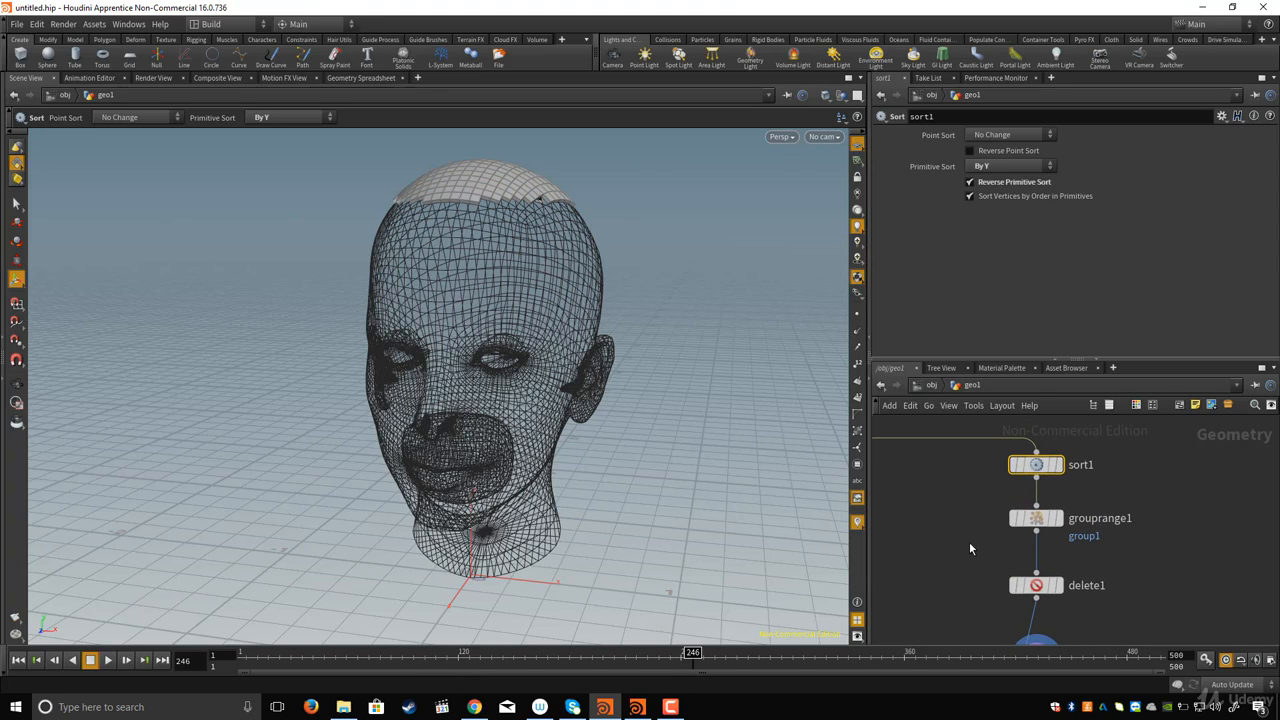
{"action": "left_click", "coordinate": [1042, 522]}
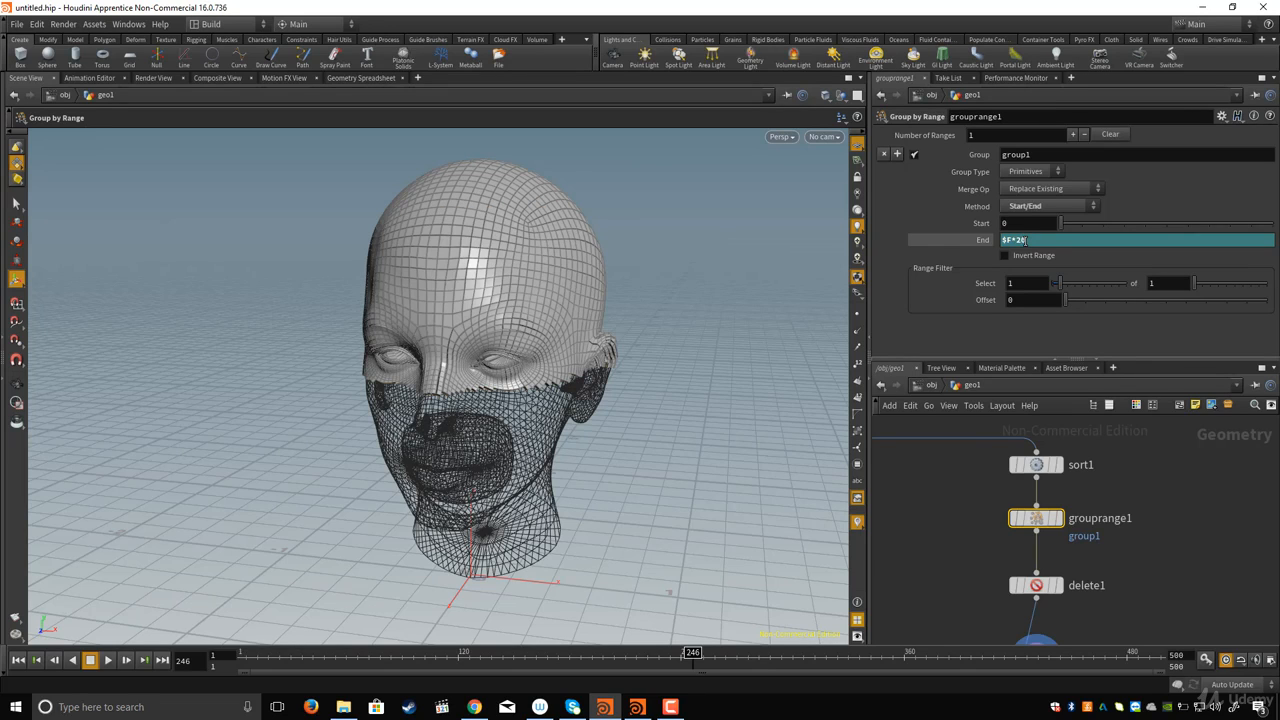
Step: Scrub the timeline back to frame 125 and examine how the head's polygons are revealed around the eyes
{"action": "mouse_move", "coordinate": [677, 667]}
{"action": "left_mouse_down"}
{"action": "mouse_move", "coordinate": [285, 665]}
{"action": "mouse_move", "coordinate": [620, 663]}
{"action": "left_mouse_up"}
{"action": "left_click_drag", "start_coordinate": [425, 650], "coordinate": [523, 663]}
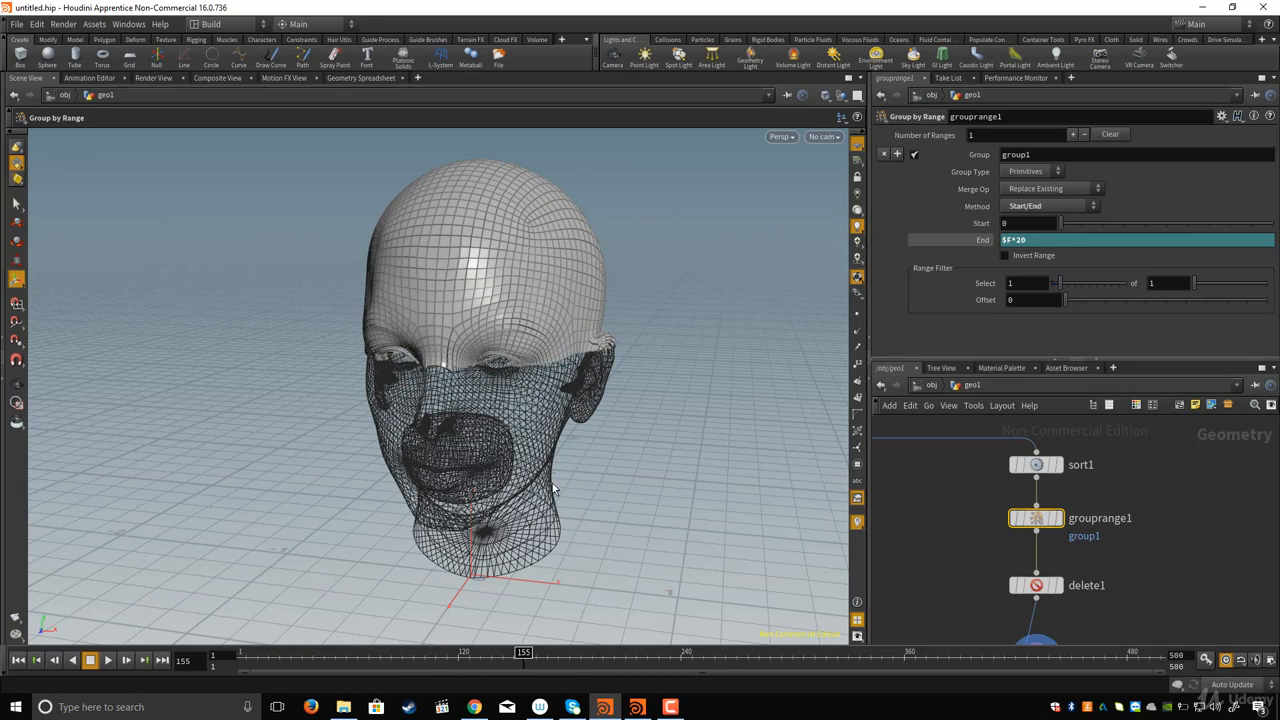
{"action": "scroll", "coordinate": [780, 492], "scroll_direction": "up", "scroll_amount": 5}
{"action": "left_click_drag", "start_coordinate": [620, 455], "coordinate": [632, 455]}
{"action": "left_click_drag", "start_coordinate": [515, 665], "coordinate": [467, 665]}
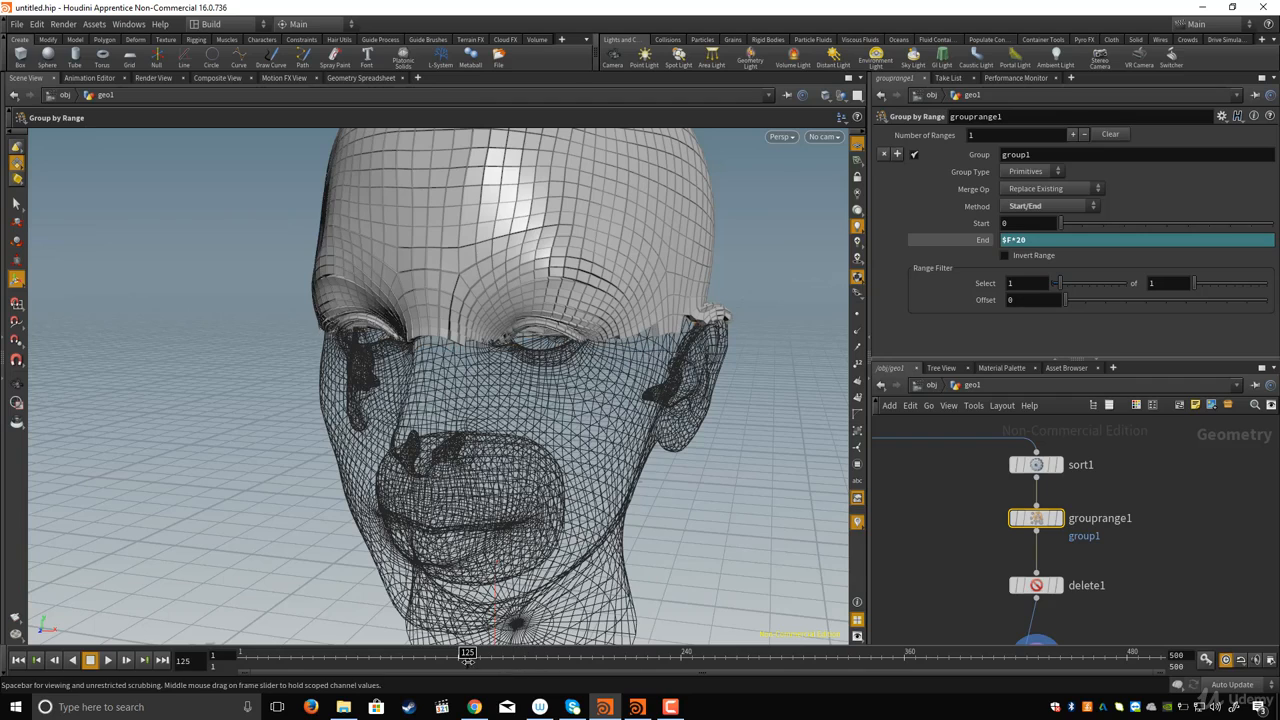
{"action": "left_click_drag", "start_coordinate": [590, 470], "coordinate": [615, 430]}
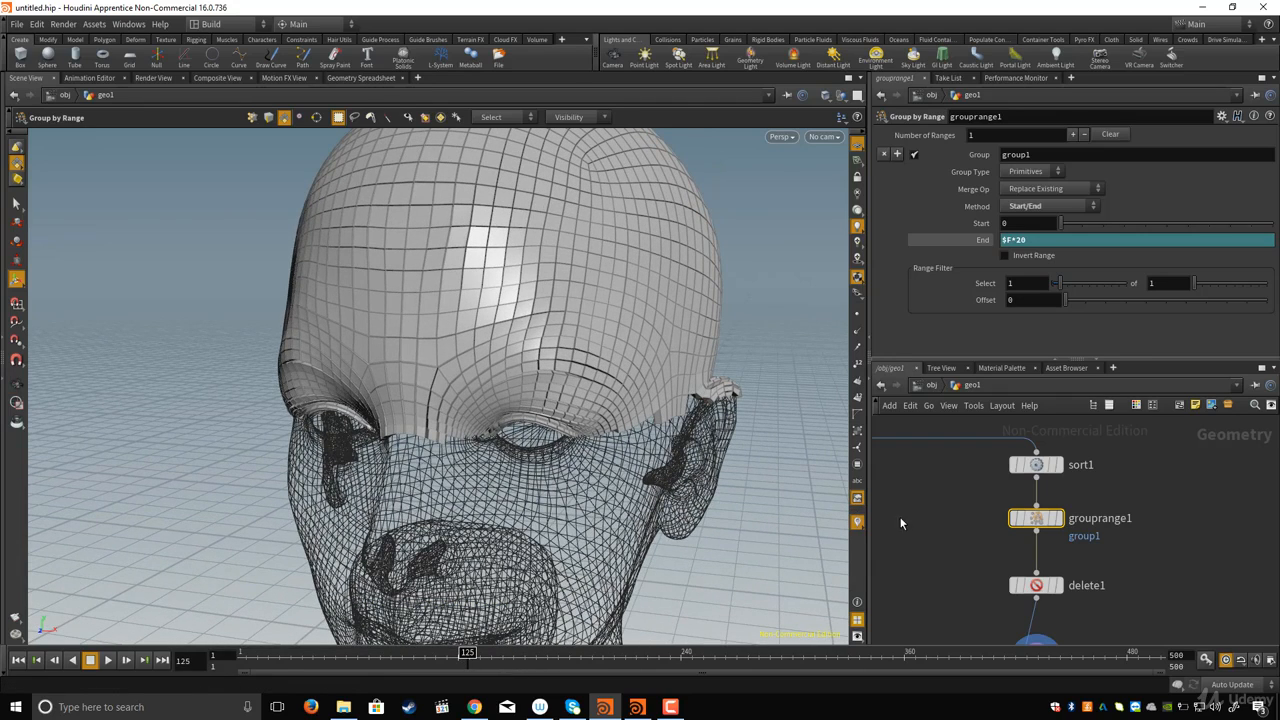
Step: Display the polybevel1 node on the head and move the timeline to frame 228
{"action": "middle_click_drag", "start_coordinate": [923, 539], "coordinate": [913, 521]}
{"action": "middle_click_drag", "start_coordinate": [932, 606], "coordinate": [920, 460]}
{"action": "middle_click_drag", "start_coordinate": [911, 525], "coordinate": [906, 505]}
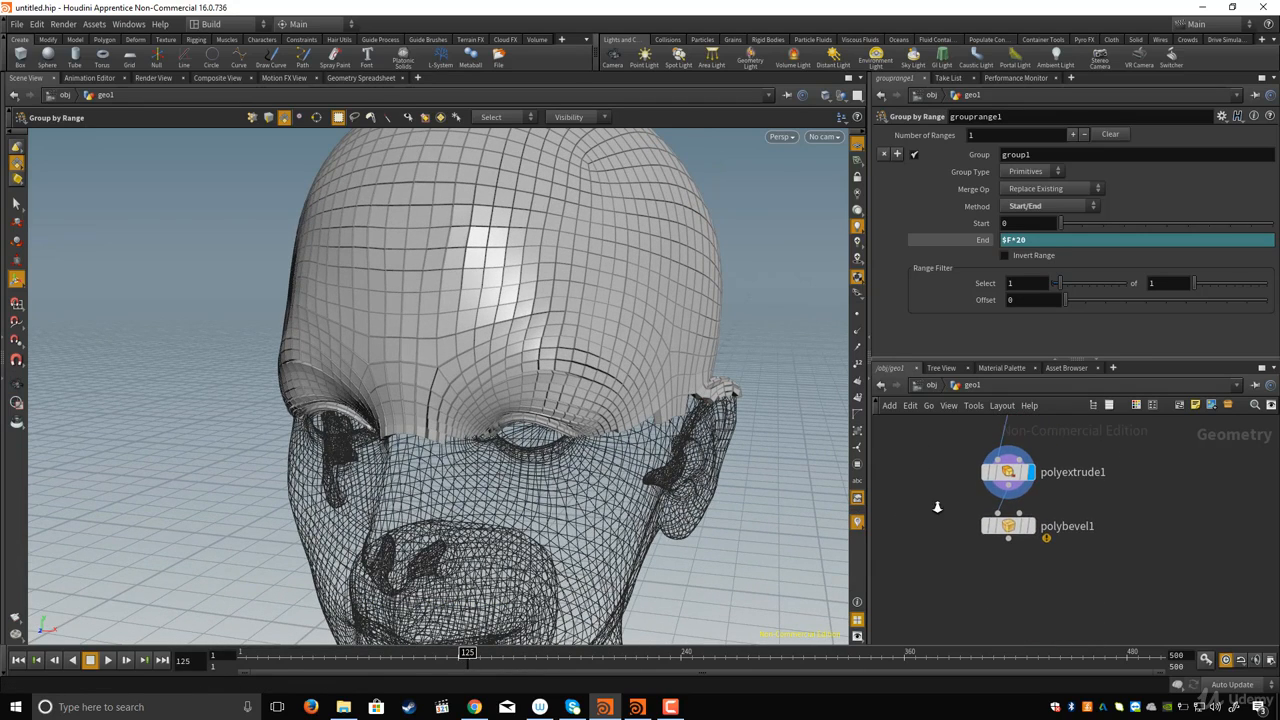
{"action": "scroll", "coordinate": [940, 510], "scroll_direction": "up", "scroll_amount": 2}
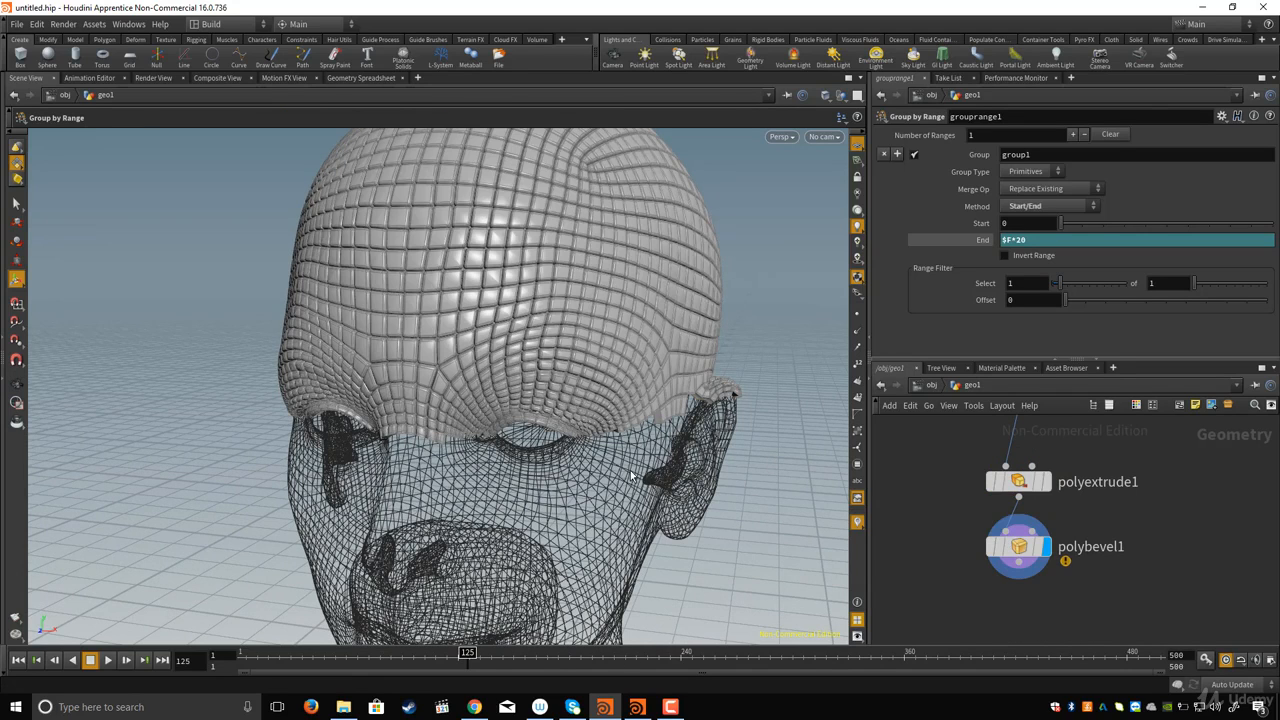
{"action": "left_click_drag", "start_coordinate": [631, 474], "coordinate": [585, 645]}
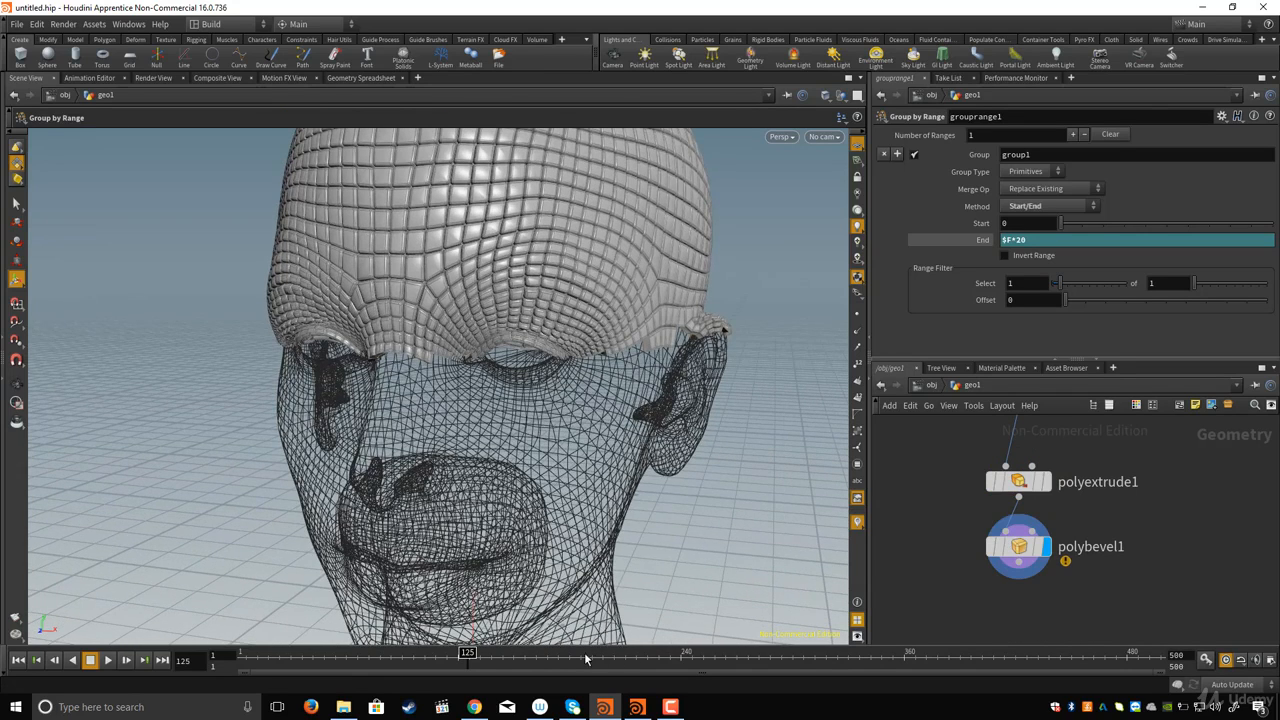
{"action": "left_click", "coordinate": [658, 655]}
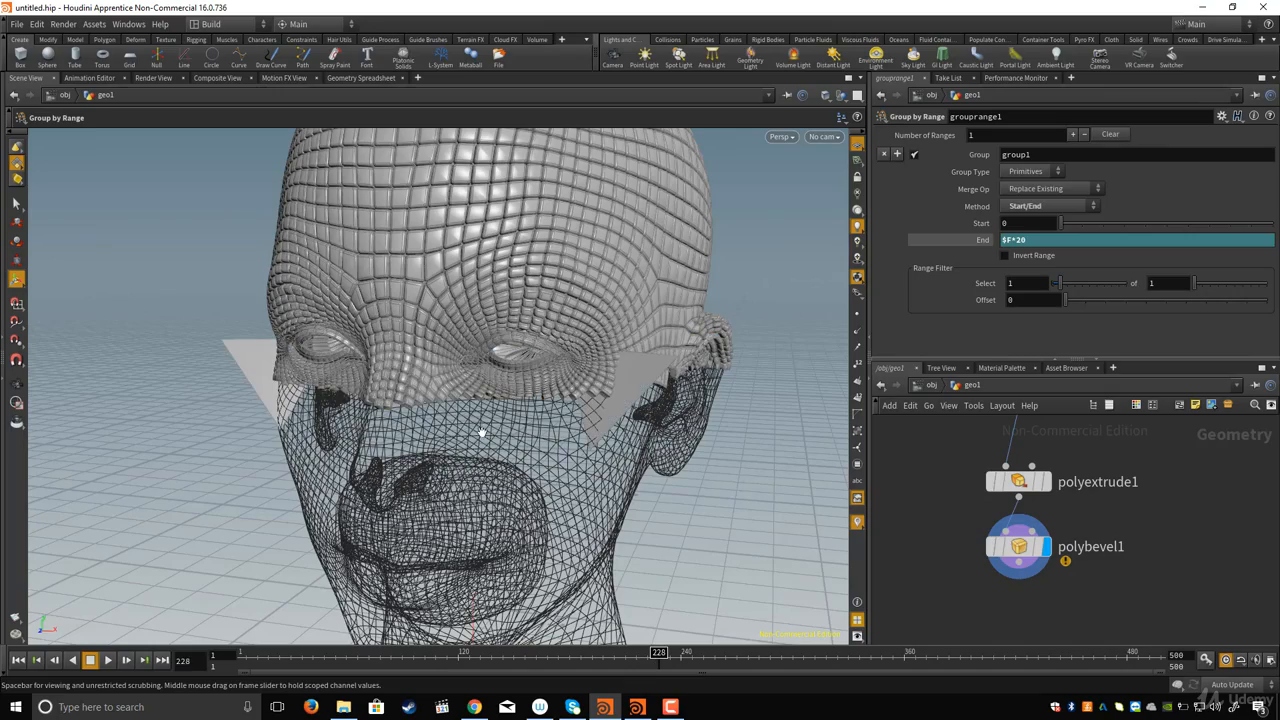
{"action": "mouse_move", "coordinate": [438, 428]}
{"action": "left_mouse_down"}
{"action": "mouse_move", "coordinate": [520, 425]}
{"action": "mouse_move", "coordinate": [450, 412]}
{"action": "left_mouse_up"}
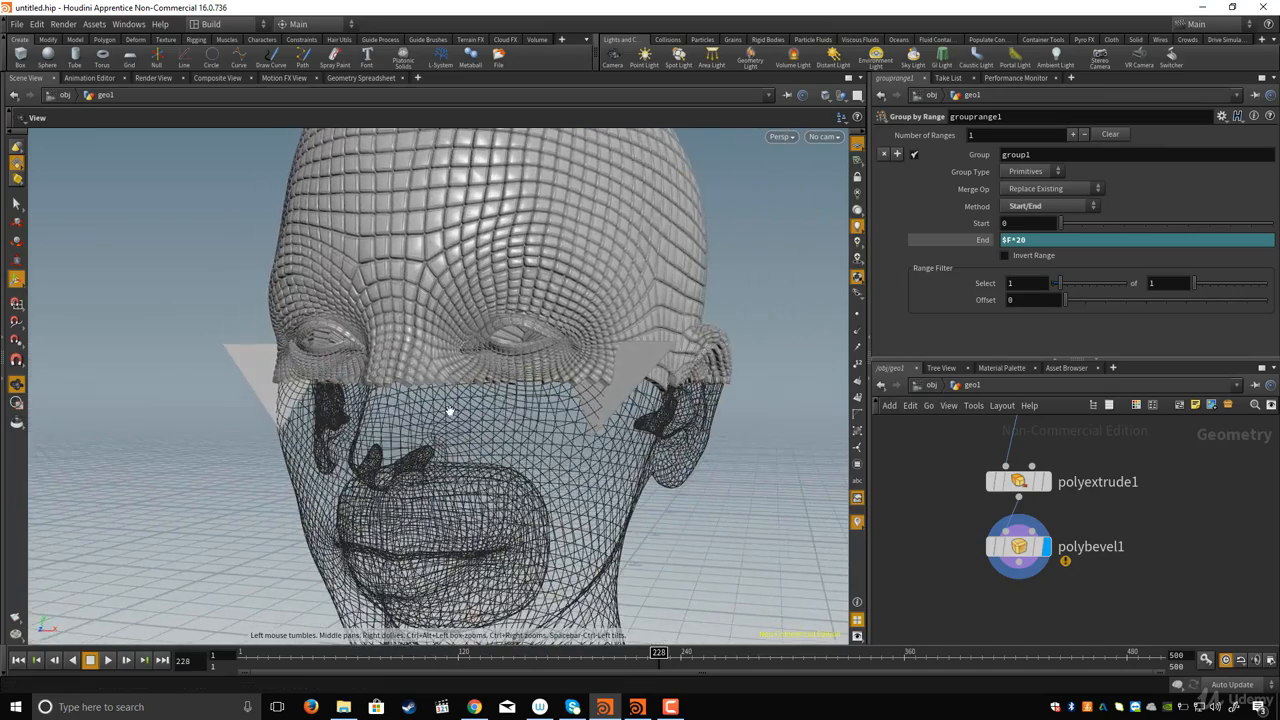
{"action": "scroll", "coordinate": [450, 412], "scroll_direction": "up", "scroll_amount": 3}
Step: Set the offset of the polybevel1 node to 0.002
{"action": "middle_click_drag", "start_coordinate": [940, 524], "coordinate": [942, 493]}
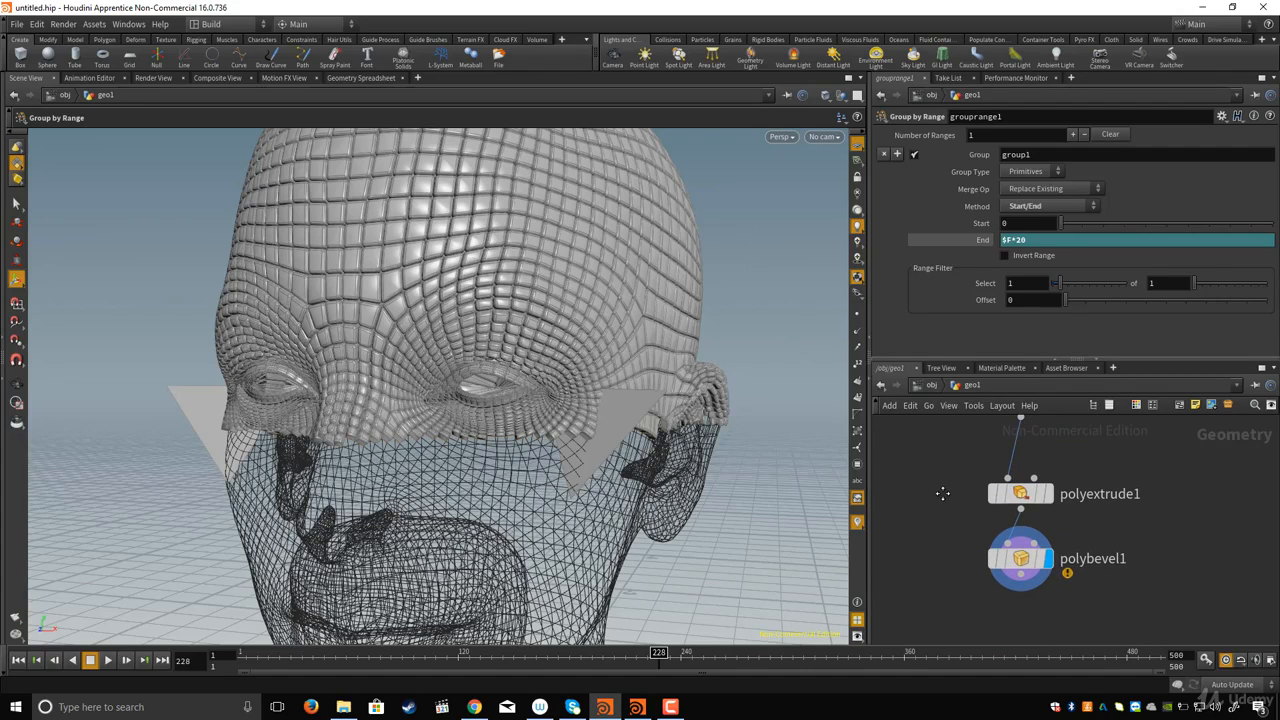
{"action": "left_click", "coordinate": [1018, 556]}
{"action": "middle_click_drag", "start_coordinate": [923, 557], "coordinate": [918, 547]}
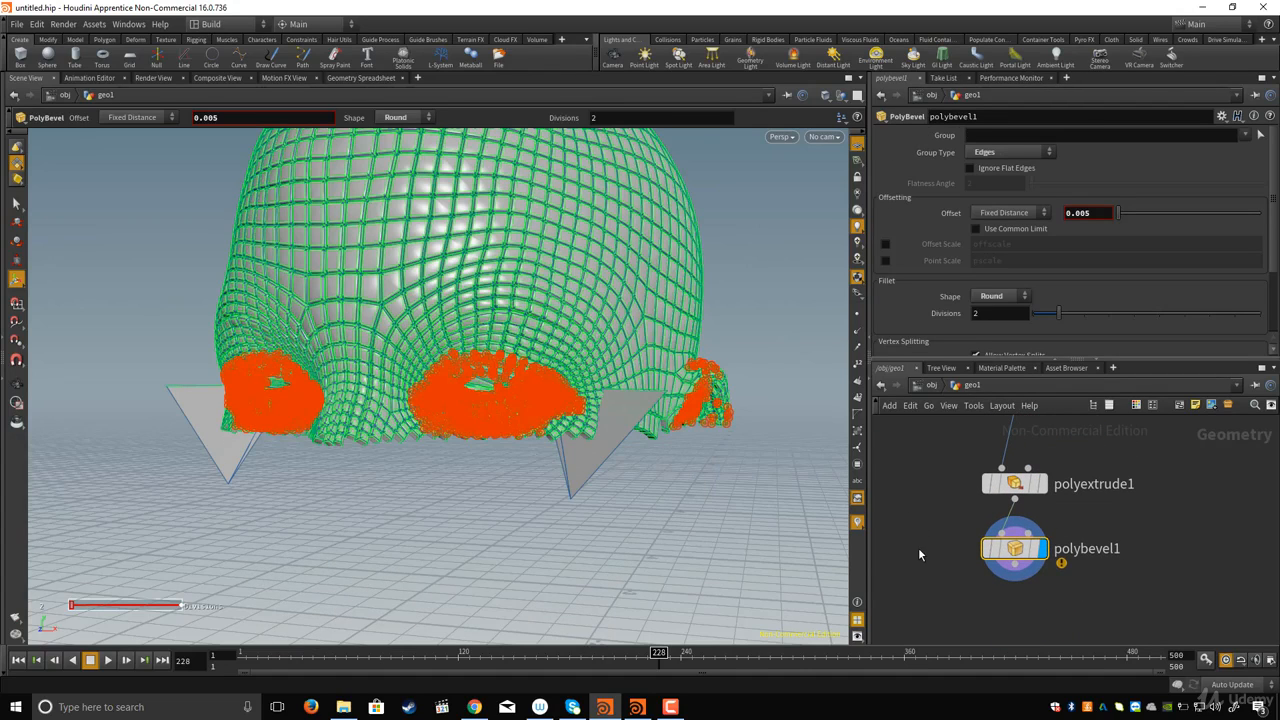
{"action": "mouse_move", "coordinate": [914, 502]}
{"action": "middle_mouse_down"}
{"action": "mouse_move", "coordinate": [920, 588]}
{"action": "mouse_move", "coordinate": [914, 526]}
{"action": "middle_mouse_up"}
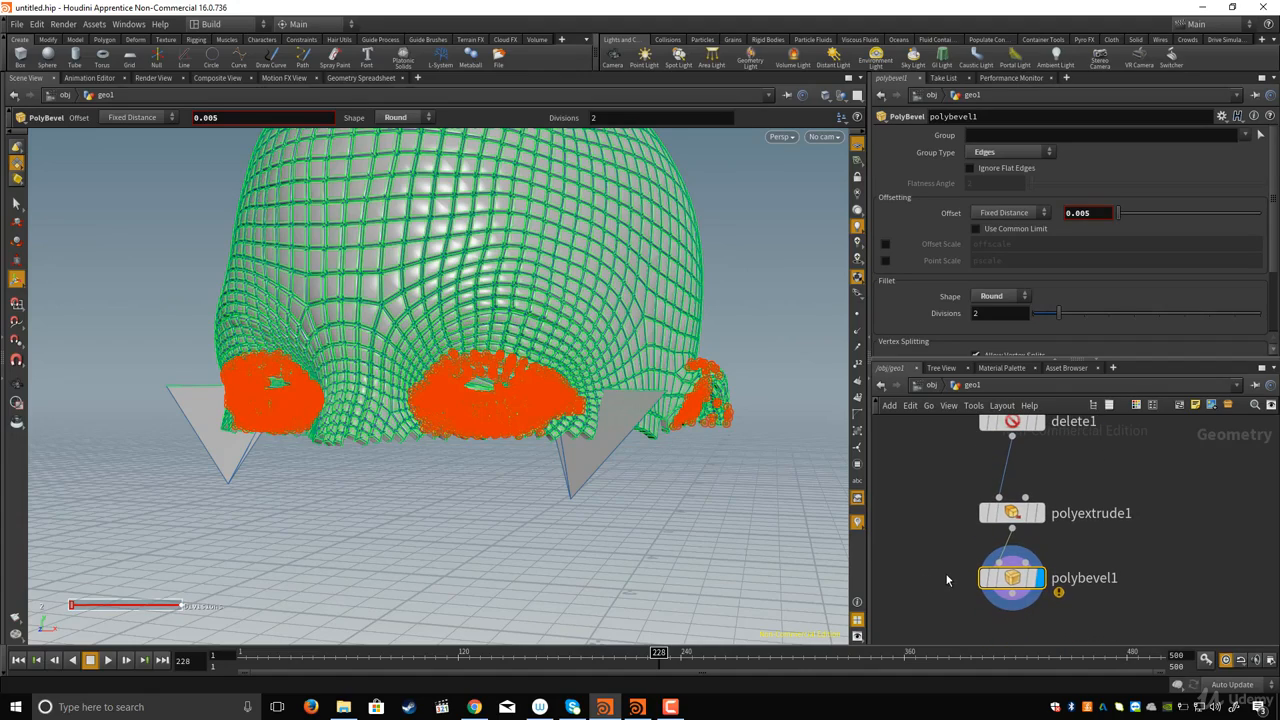
{"action": "key", "text": "Escape"}
{"action": "left_click_drag", "start_coordinate": [822, 498], "coordinate": [650, 489]}
{"action": "key", "text": "Return"}
{"action": "key", "text": "Escape"}
{"action": "key", "text": "Return"}
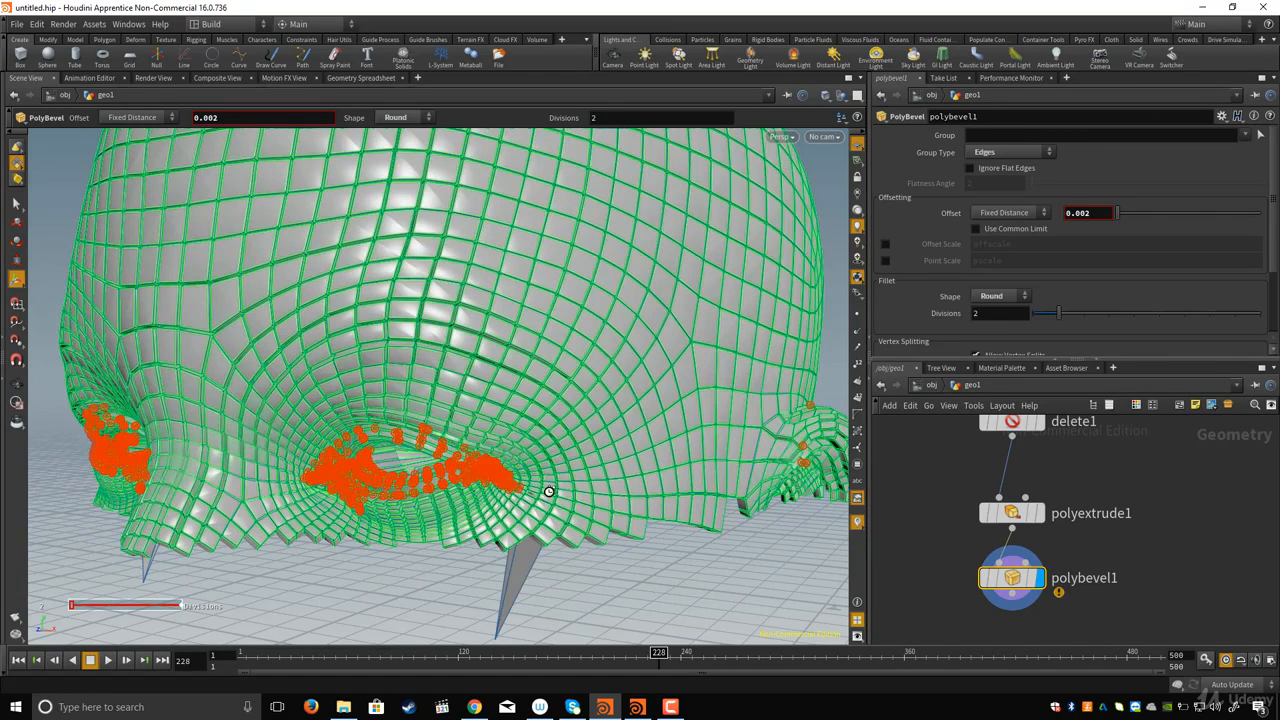
Step: Set polybevel1's offset to 0.0015 and turn on Ignore Flat Edges
{"action": "key", "text": "Escape"}
{"action": "left_click_drag", "start_coordinate": [517, 398], "coordinate": [432, 345]}
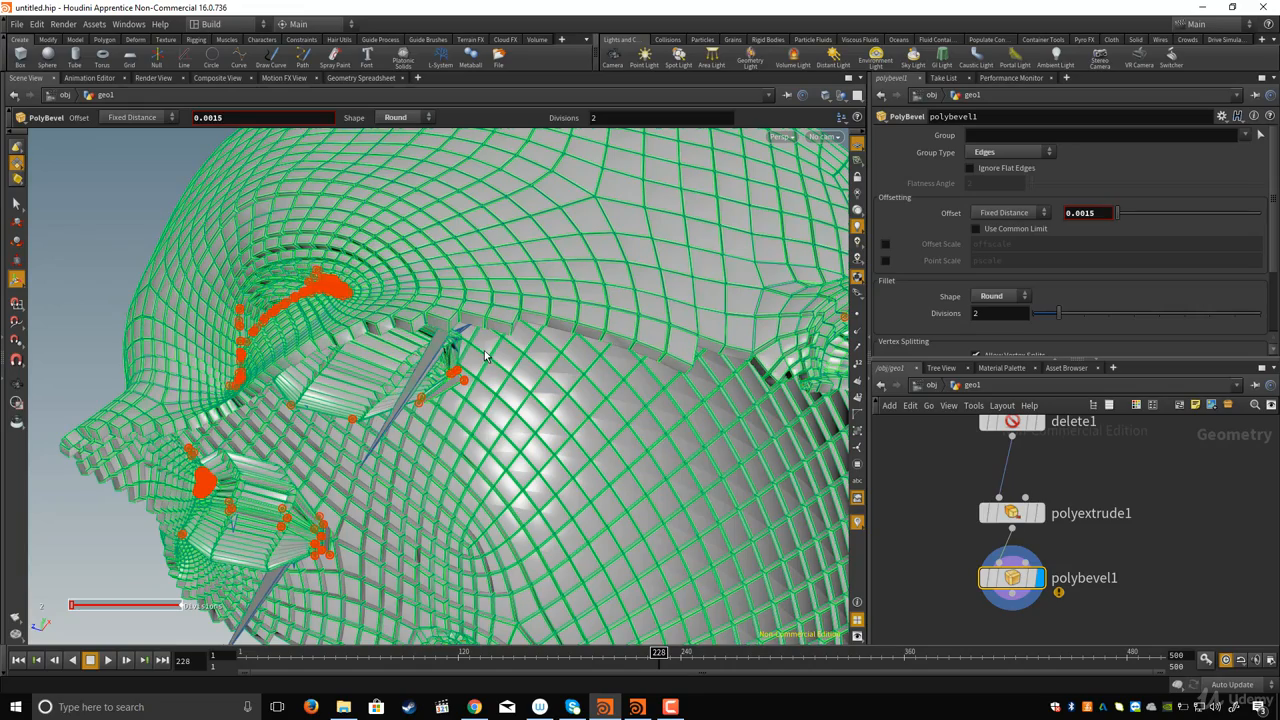
{"action": "key", "text": "Escape"}
{"action": "left_click_drag", "start_coordinate": [484, 350], "coordinate": [580, 372]}
{"action": "key", "text": "Return"}
{"action": "mouse_move", "coordinate": [922, 491]}
{"action": "middle_mouse_down"}
{"action": "mouse_move", "coordinate": [931, 534]}
{"action": "mouse_move", "coordinate": [934, 486]}
{"action": "middle_mouse_up"}
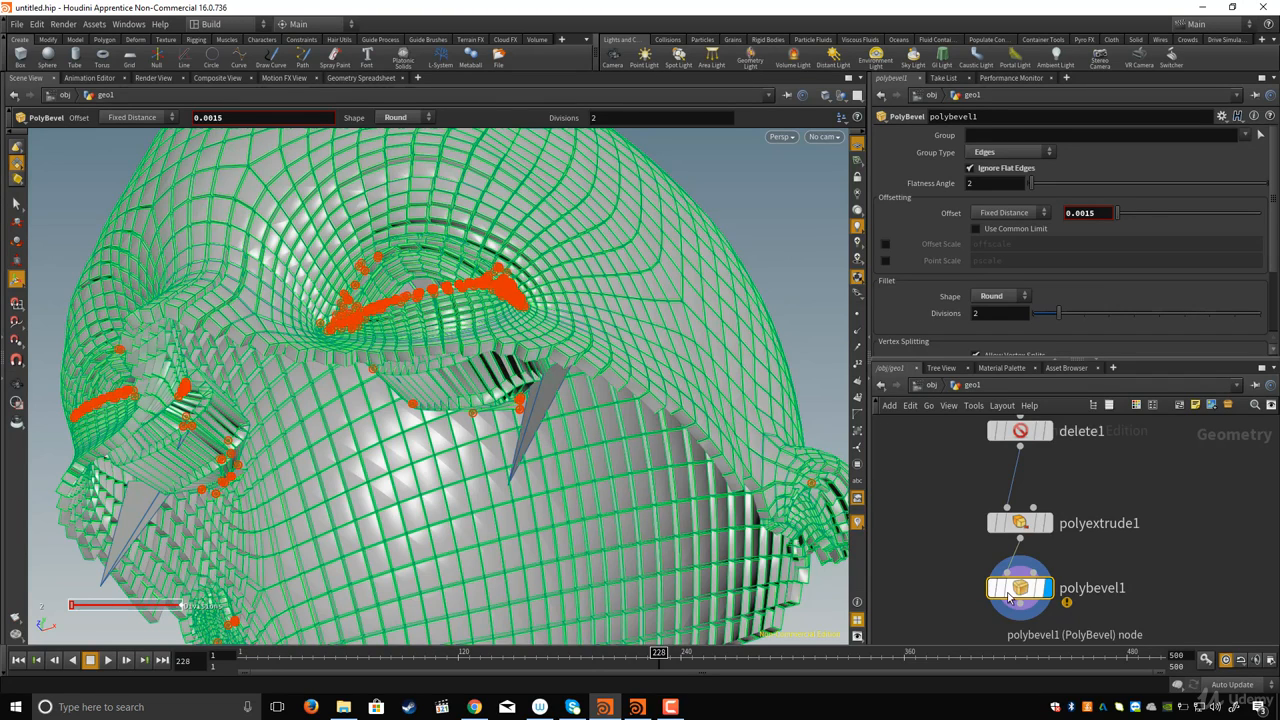
Step: Check polybevel1's remaining parameters and inspect the bevelled head around the eyes, moving the timeline to frame 246
{"action": "mouse_move", "coordinate": [601, 390]}
{"action": "left_mouse_down"}
{"action": "mouse_move", "coordinate": [560, 370]}
{"action": "mouse_move", "coordinate": [590, 382]}
{"action": "left_mouse_up"}
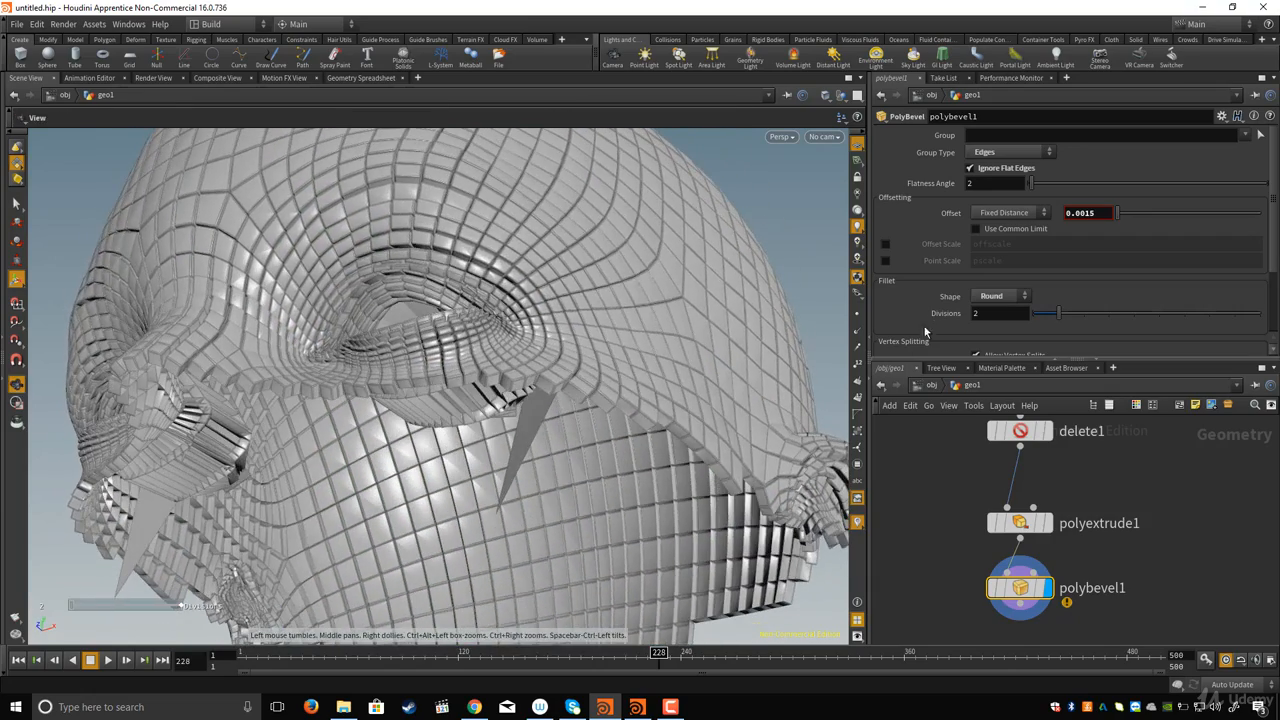
{"action": "scroll", "coordinate": [924, 278], "scroll_direction": "down", "scroll_amount": 3}
{"action": "scroll", "coordinate": [924, 278], "scroll_direction": "up", "scroll_amount": 3}
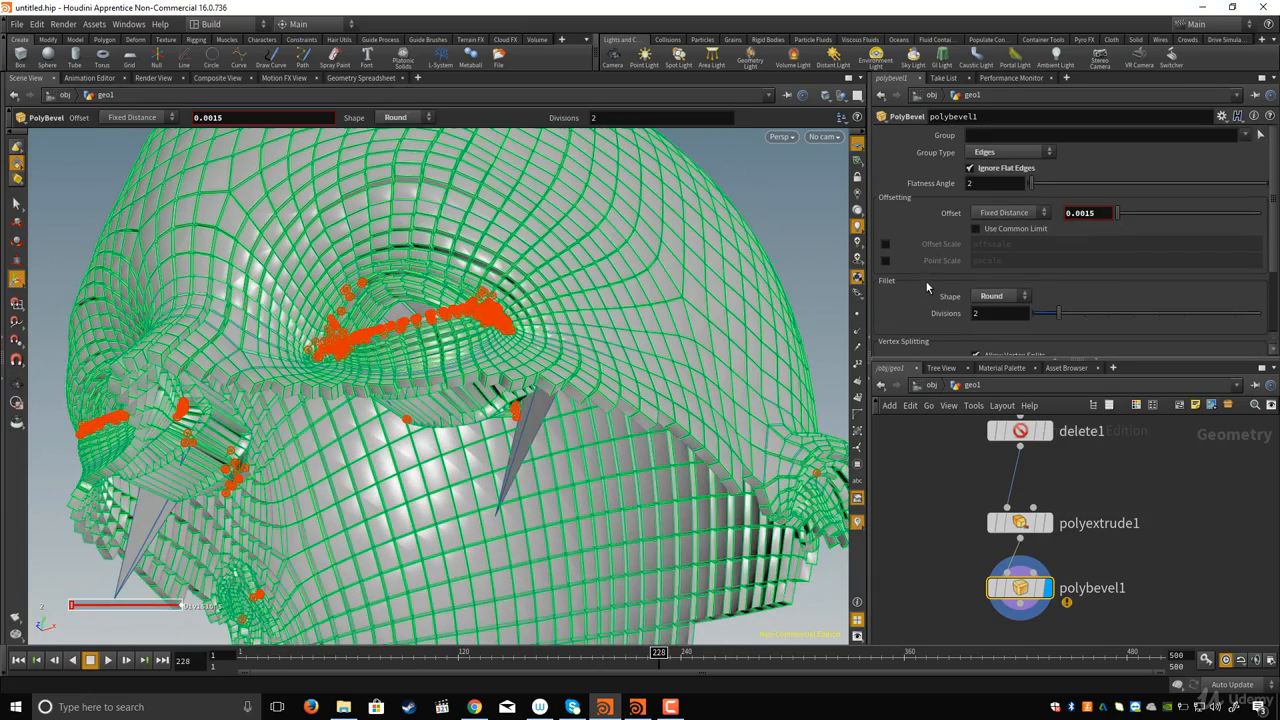
{"action": "scroll", "coordinate": [929, 273], "scroll_direction": "down", "scroll_amount": 3}
{"action": "middle_click_drag", "start_coordinate": [921, 487], "coordinate": [961, 437]}
{"action": "left_click", "coordinate": [1034, 573]}
{"action": "left_click", "coordinate": [1024, 560]}
{"action": "left_click_drag", "start_coordinate": [480, 360], "coordinate": [294, 224]}
{"action": "left_click_drag", "start_coordinate": [286, 301], "coordinate": [600, 520]}
{"action": "key", "text": "Return"}
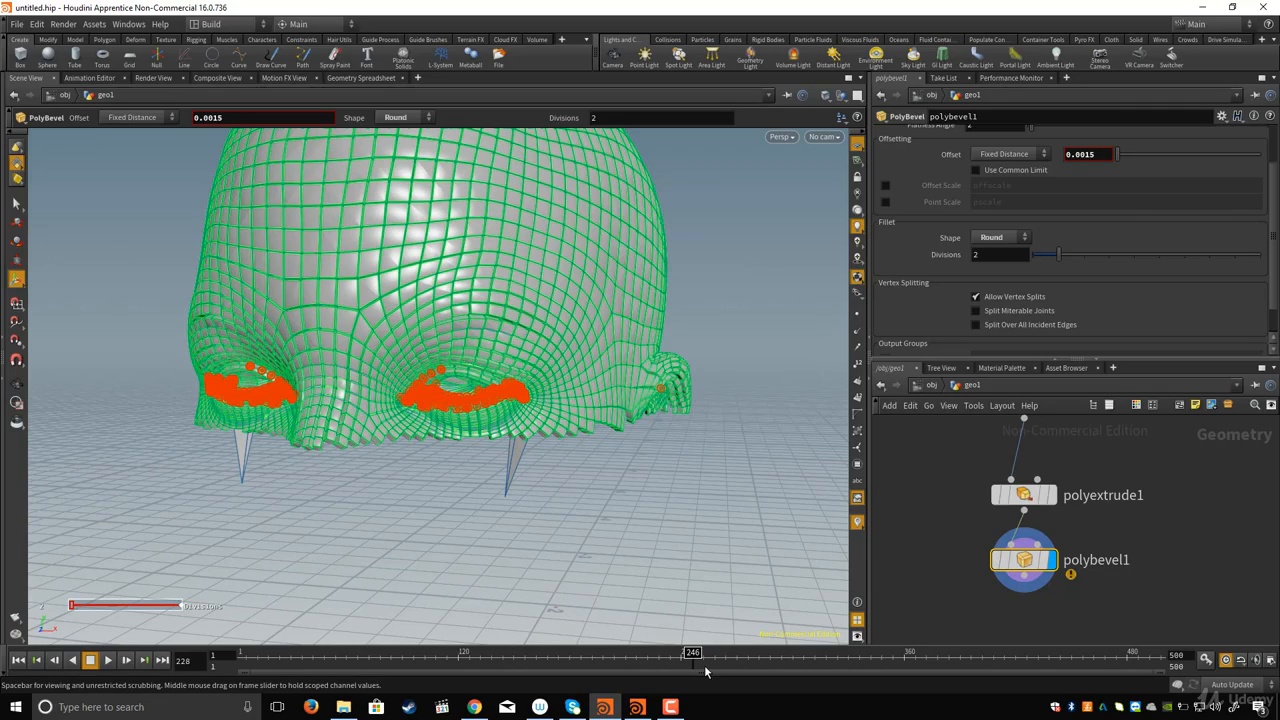
Step: Reduce polybevel1's offset to 0.001 while checking the bevel inside the eye area
{"action": "left_click_drag", "start_coordinate": [522, 397], "coordinate": [432, 335], "text": "alt"}
{"action": "right_click_drag", "start_coordinate": [432, 335], "coordinate": [445, 390], "text": "alt"}
{"action": "middle_click_drag", "start_coordinate": [916, 529], "coordinate": [908, 587]}
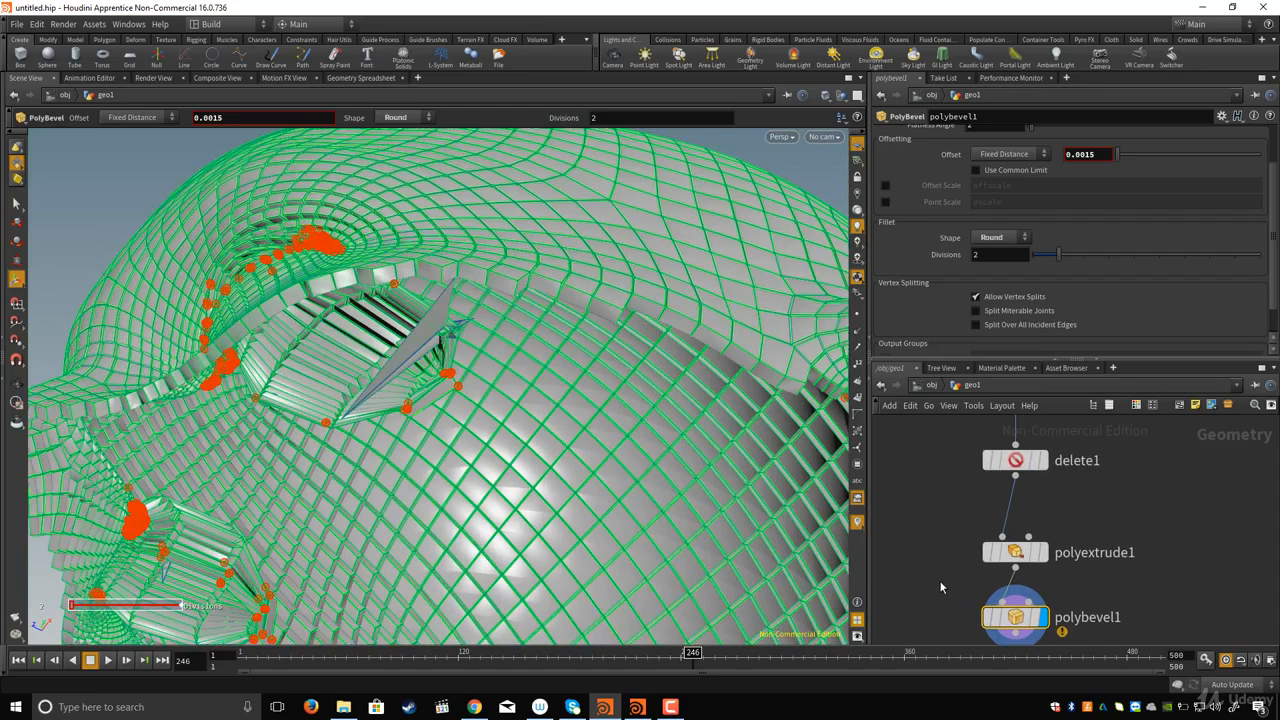
{"action": "left_click_drag", "start_coordinate": [958, 620], "coordinate": [1060, 620]}
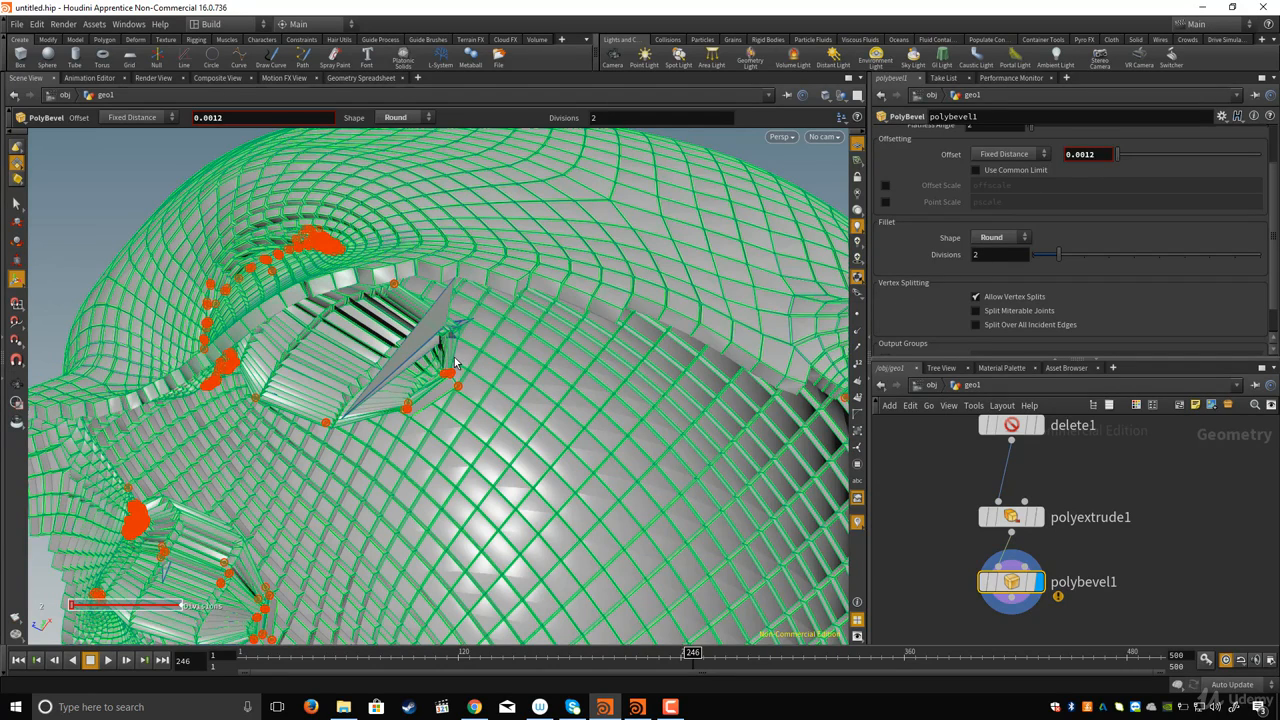
{"action": "left_click_drag", "start_coordinate": [427, 328], "coordinate": [1081, 204], "text": "alt"}
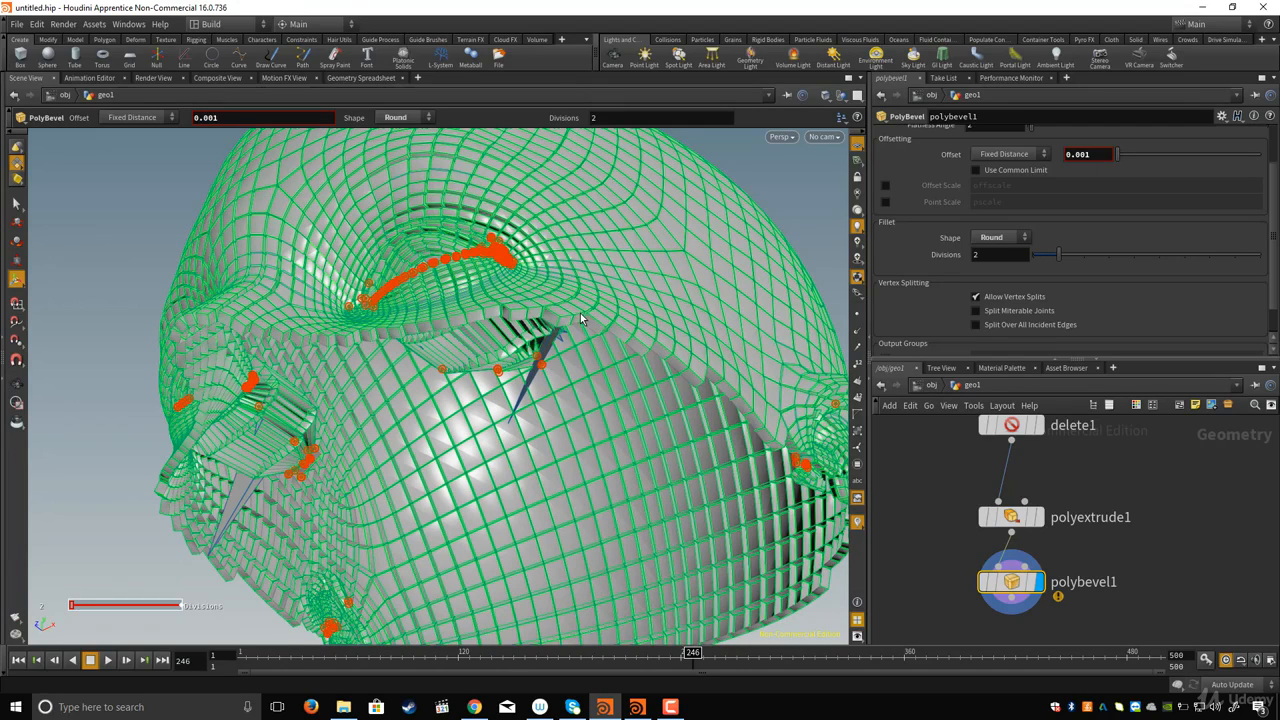
Step: Select and display the delete2 node and inspect the eye geometry inside the head
{"action": "left_click_drag", "start_coordinate": [580, 313], "coordinate": [1035, 560], "text": "alt"}
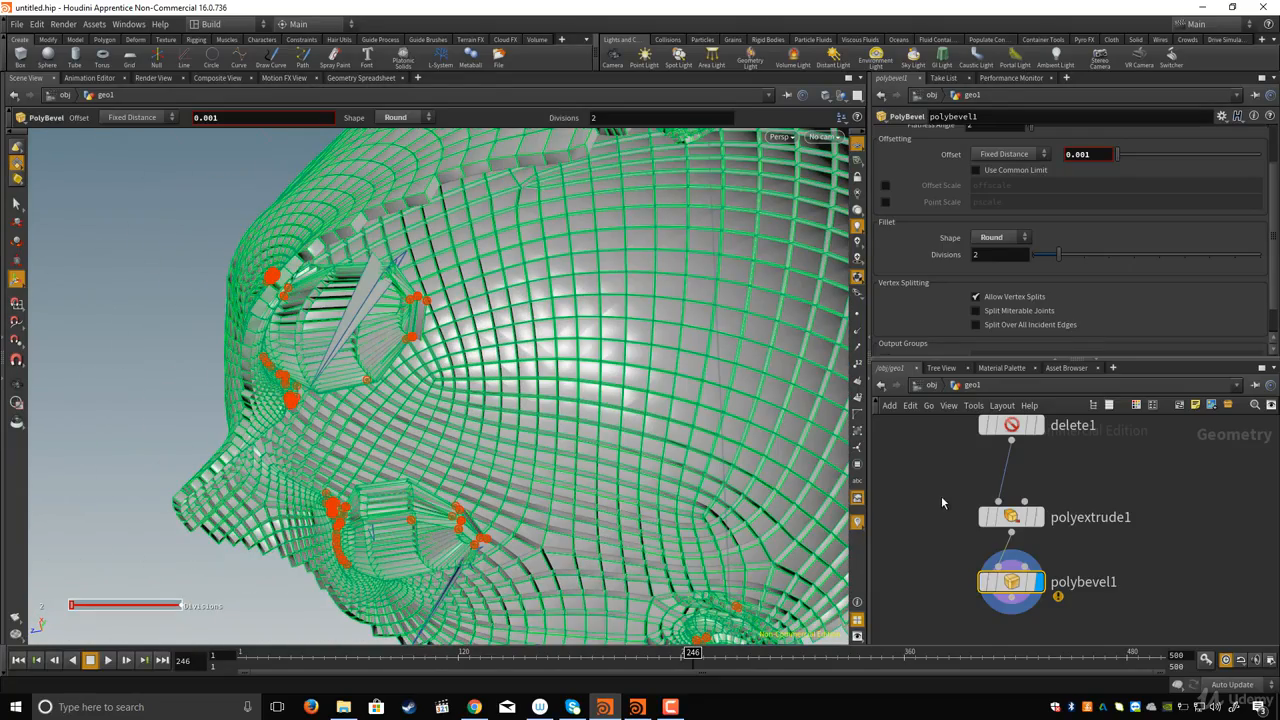
{"action": "scroll", "coordinate": [1004, 528], "scroll_direction": "down", "scroll_amount": 5}
{"action": "scroll", "coordinate": [1016, 509], "scroll_direction": "up", "scroll_amount": 5}
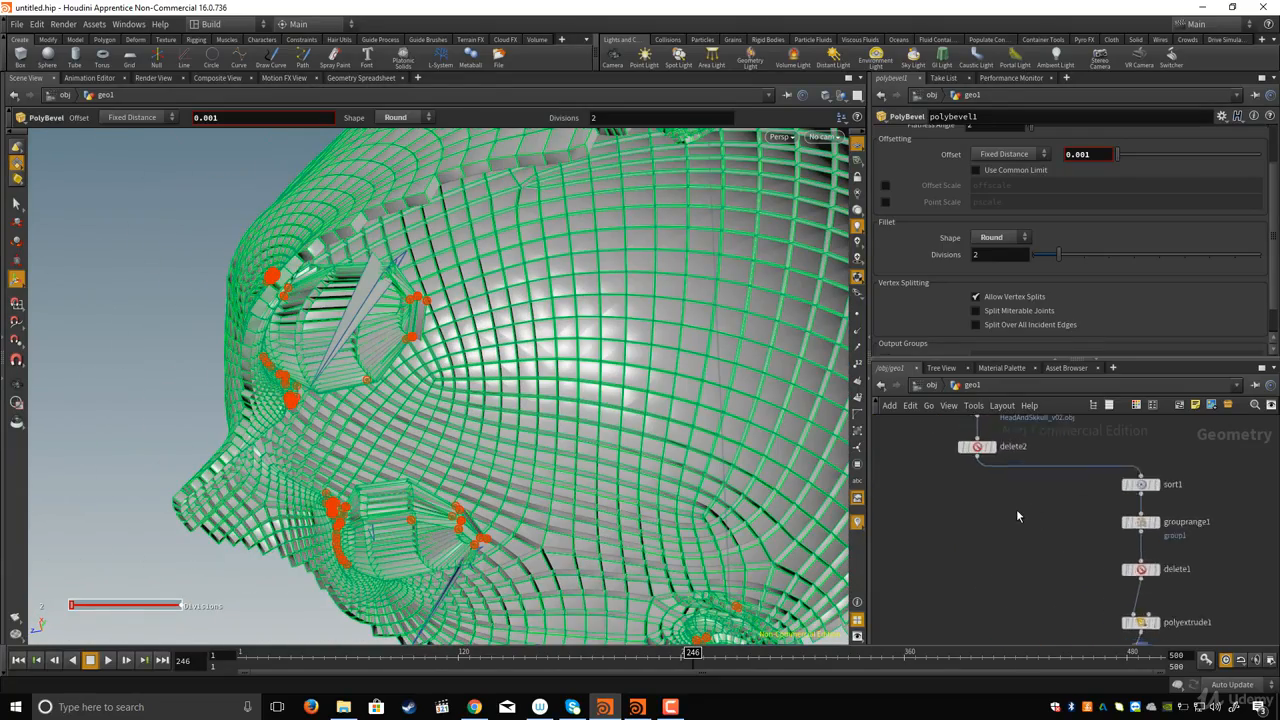
{"action": "left_click_drag", "start_coordinate": [965, 503], "coordinate": [1050, 545]}
{"action": "left_click_drag", "start_coordinate": [500, 391], "coordinate": [299, 369], "text": "alt"}
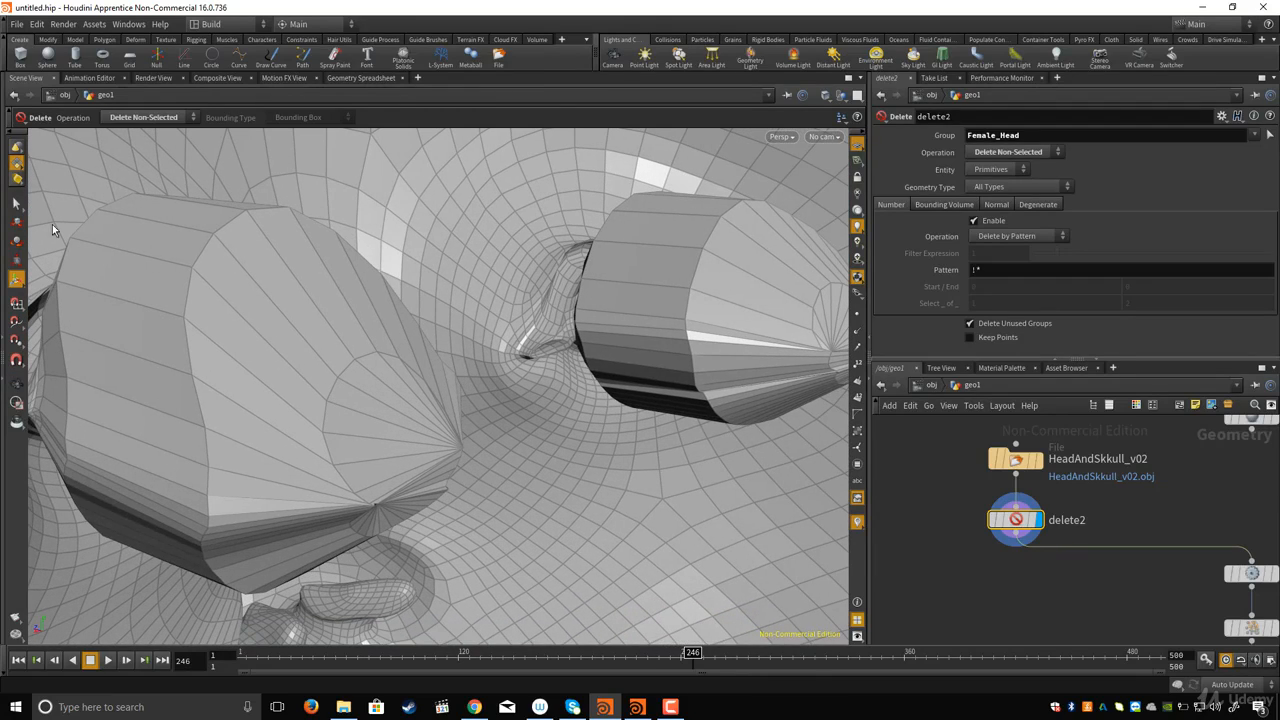
Step: Try to select the polygons of one inner eye shape individually on the head mesh
{"action": "left_click_drag", "start_coordinate": [194, 328], "coordinate": [225, 302], "text": "alt"}
{"action": "left_click", "coordinate": [292, 375]}
{"action": "double_click", "coordinate": [279, 357]}
{"action": "left_click", "coordinate": [222, 304]}
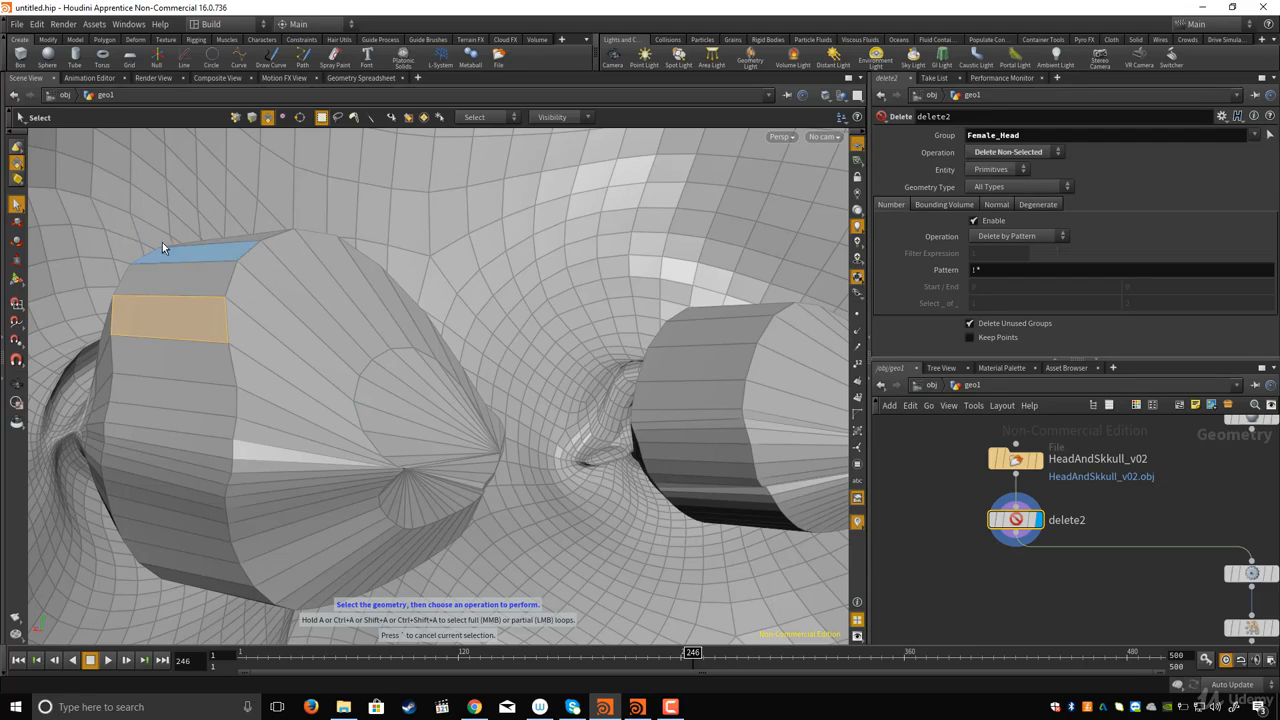
{"action": "key", "text": "Escape"}
Step: Box-select the polygons in and around one eye and add those of the other eye to the selection
{"action": "mouse_move", "coordinate": [246, 320]}
{"action": "left_mouse_down"}
{"action": "mouse_move", "coordinate": [414, 329]}
{"action": "mouse_move", "coordinate": [240, 298]}
{"action": "left_mouse_up"}
{"action": "key", "text": "s"}
{"action": "left_click_drag", "start_coordinate": [138, 247], "coordinate": [540, 550]}
{"action": "key", "text": "Escape"}
{"action": "left_click_drag", "start_coordinate": [500, 500], "coordinate": [450, 427]}
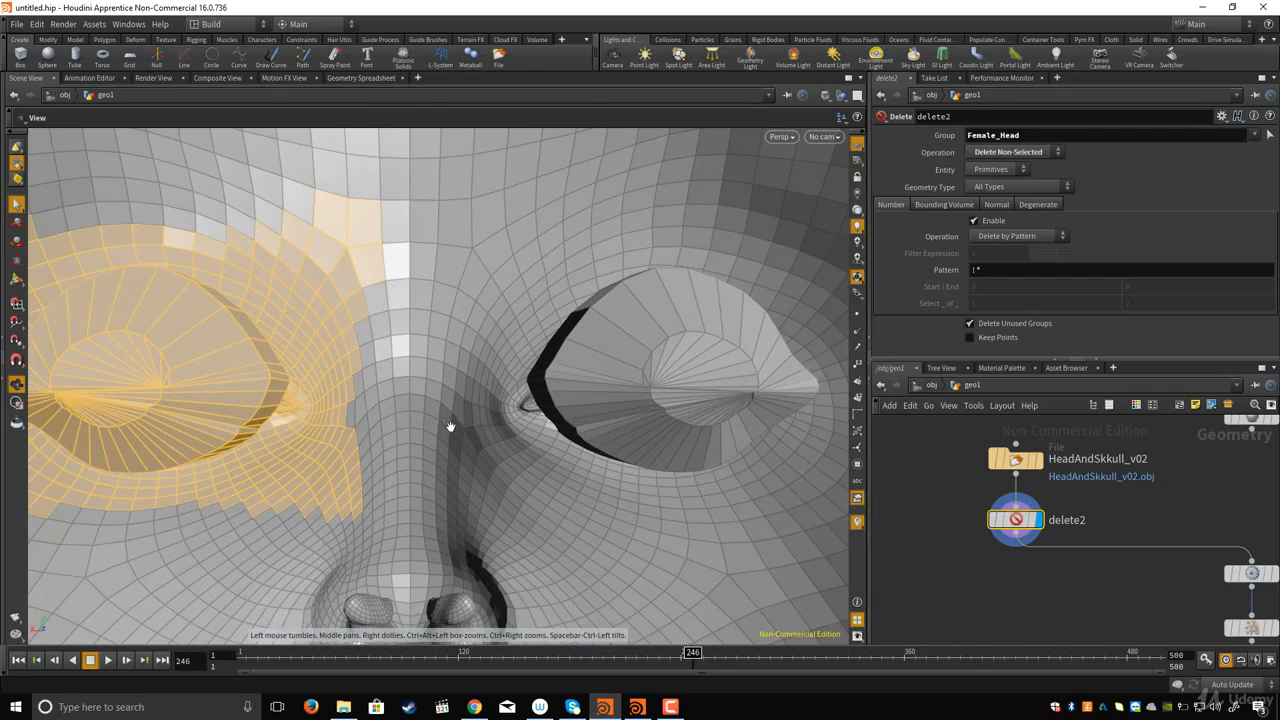
{"action": "key", "text": "s"}
{"action": "left_click_drag", "start_coordinate": [503, 251], "coordinate": [843, 488], "text": "shift"}
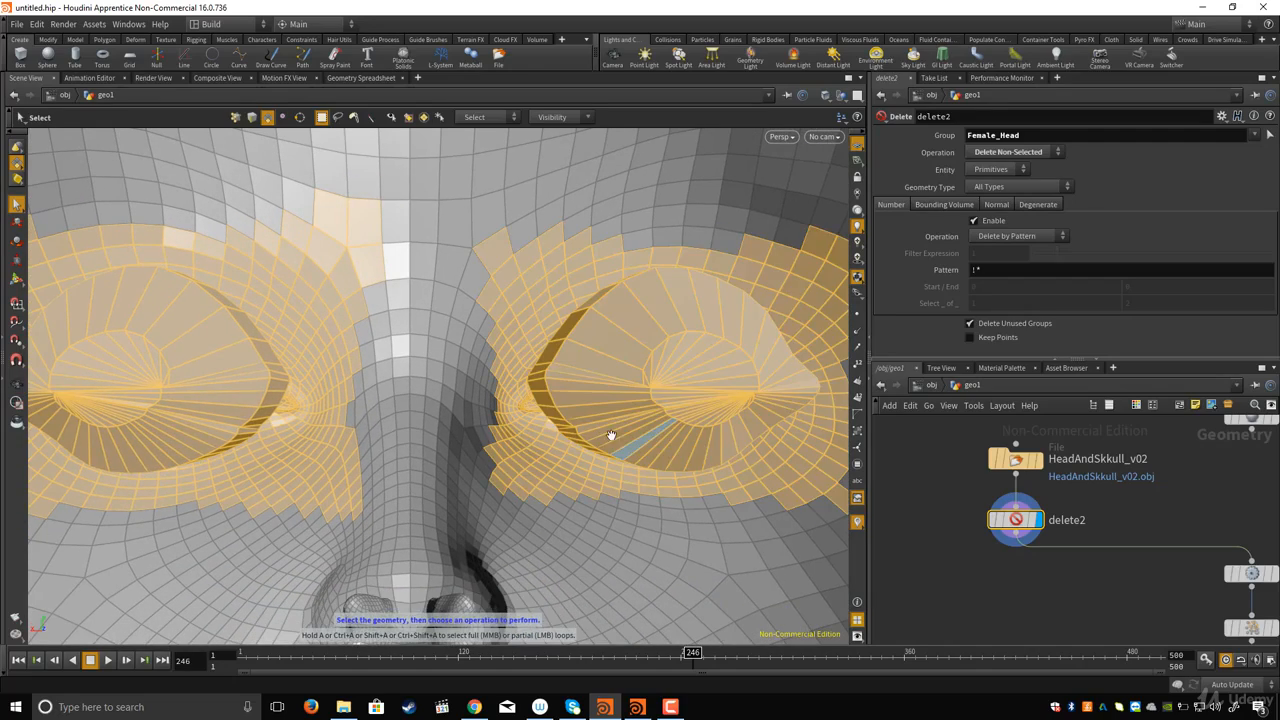
Step: Deselect the polygons along the front of the face and nose in the Right view
{"action": "key", "text": "Escape"}
{"action": "left_click_drag", "start_coordinate": [611, 435], "coordinate": [318, 340]}
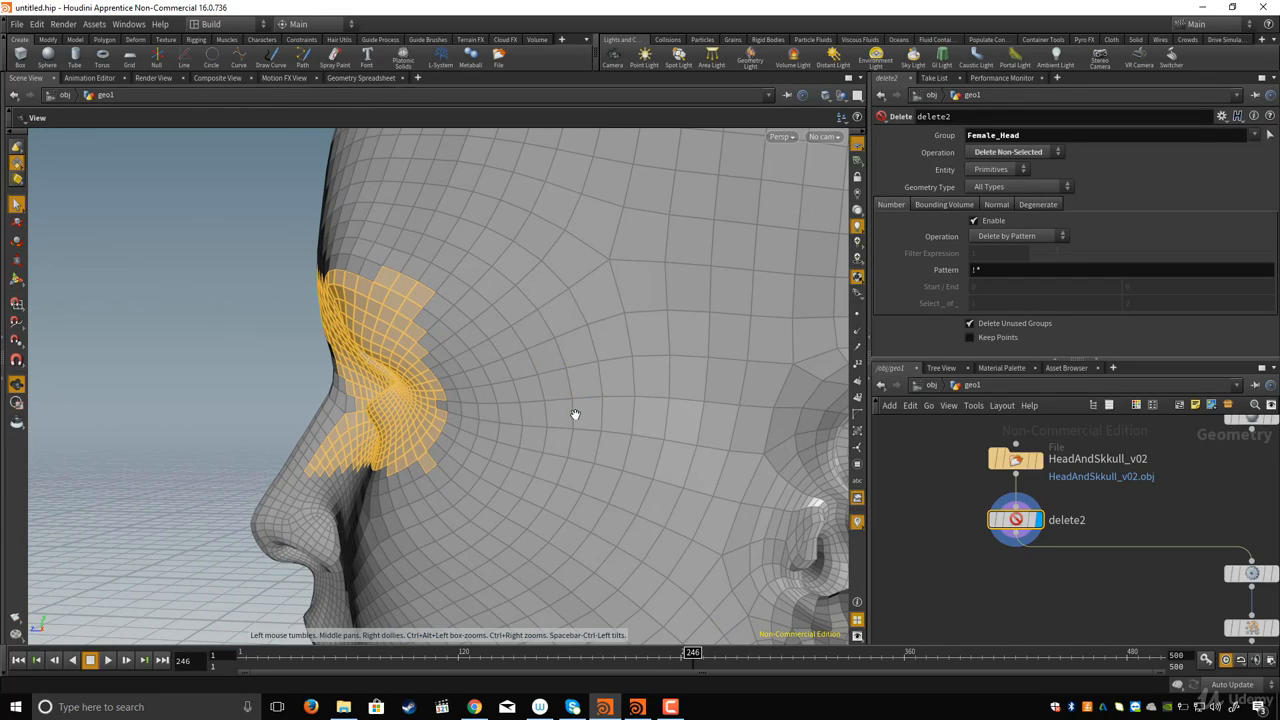
{"action": "key", "text": "space+b"}
{"action": "key", "text": "space+b"}
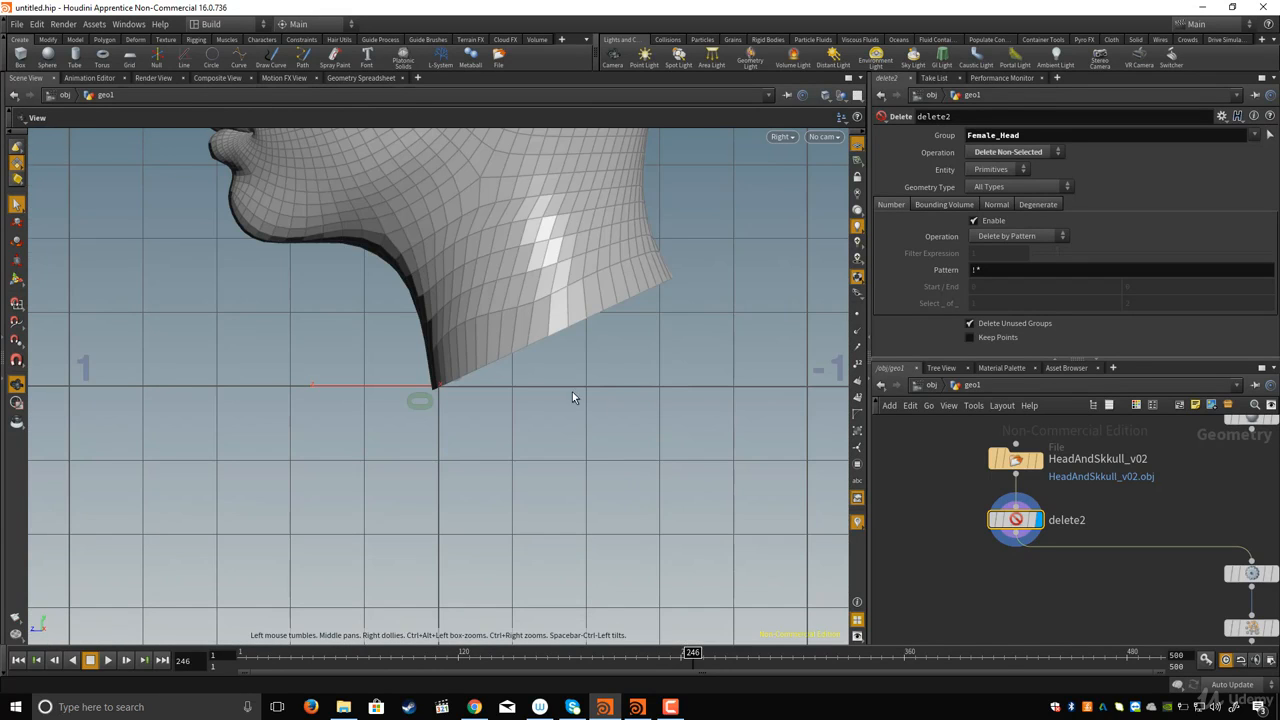
{"action": "right_click_drag", "start_coordinate": [572, 391], "coordinate": [426, 431], "text": "alt"}
{"action": "middle_click_drag", "start_coordinate": [426, 431], "coordinate": [479, 608], "text": "alt"}
{"action": "right_click_drag", "start_coordinate": [479, 608], "coordinate": [667, 382], "text": "alt"}
{"action": "middle_click_drag", "start_coordinate": [667, 382], "coordinate": [771, 577], "text": "alt"}
{"action": "middle_click_drag", "start_coordinate": [543, 484], "coordinate": [512, 378], "text": "alt"}
{"action": "right_click_drag", "start_coordinate": [512, 378], "coordinate": [503, 406], "text": "alt"}
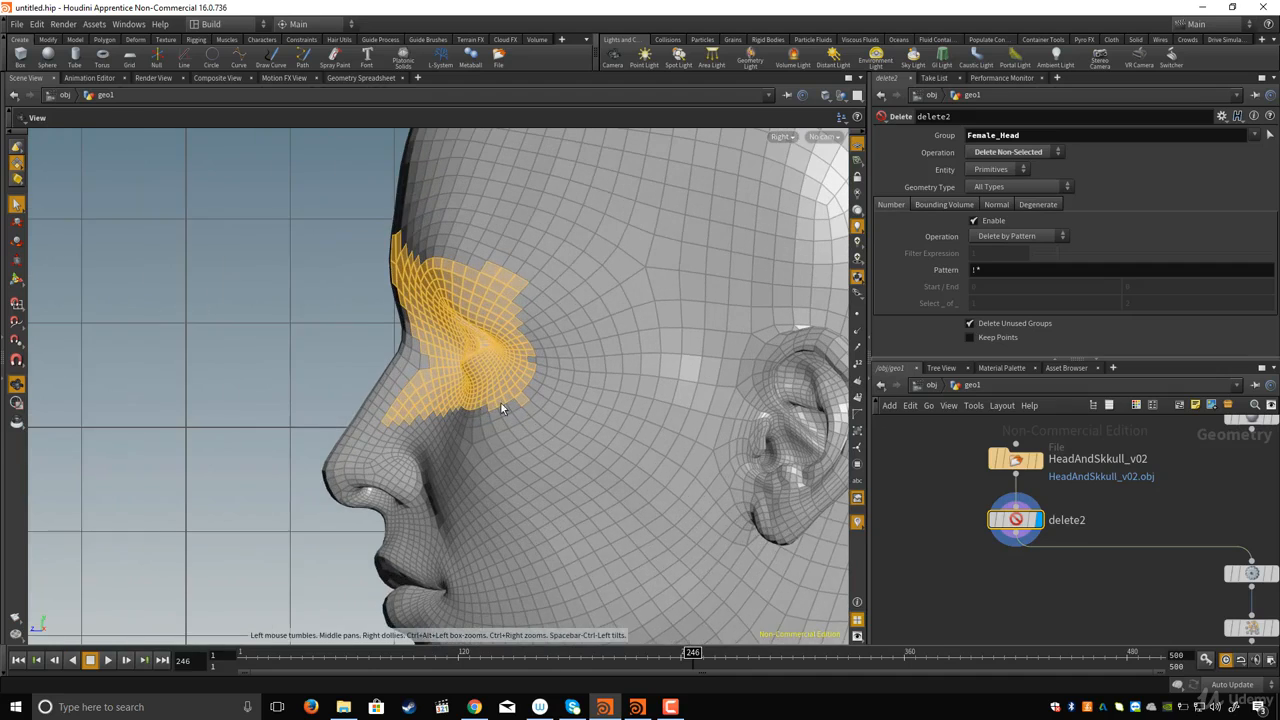
{"action": "middle_click_drag", "start_coordinate": [503, 406], "coordinate": [464, 436], "text": "alt"}
{"action": "left_click_drag", "start_coordinate": [275, 229], "coordinate": [410, 543]}
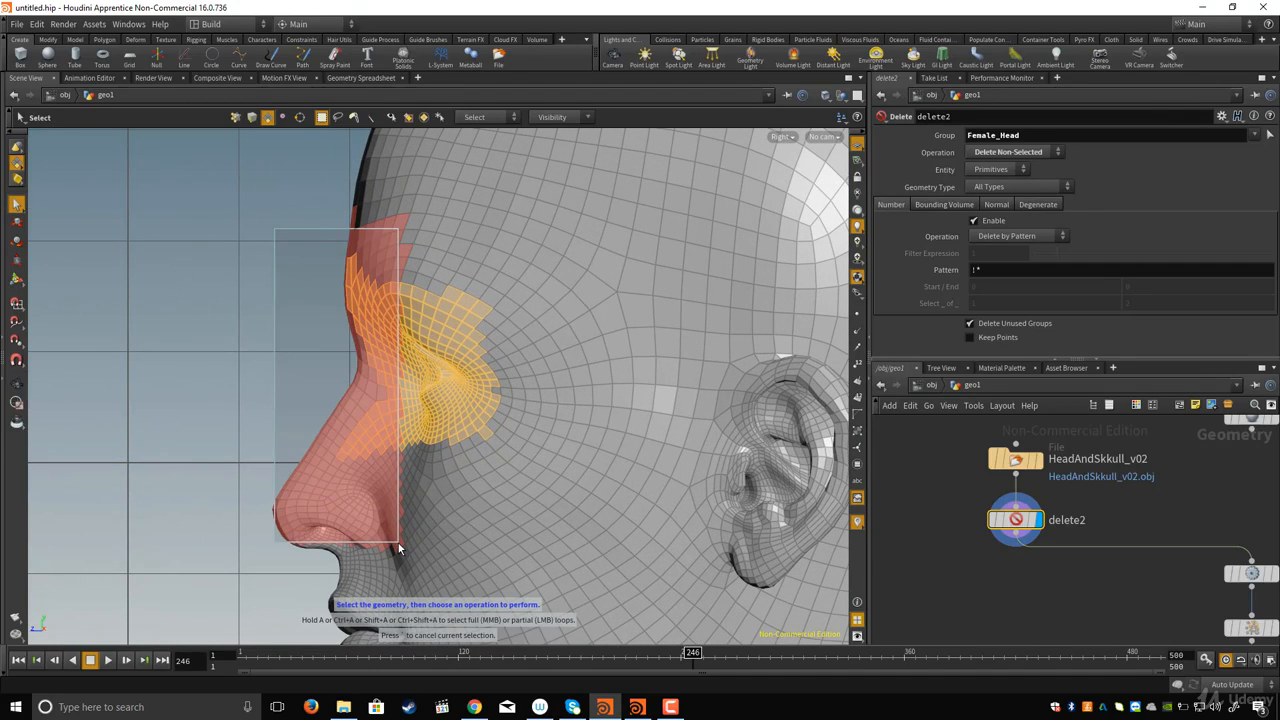
{"action": "key", "text": "Escape"}
Step: Try to deselect the brow polygons above one eye in the perspective view
{"action": "key", "text": "space+b"}
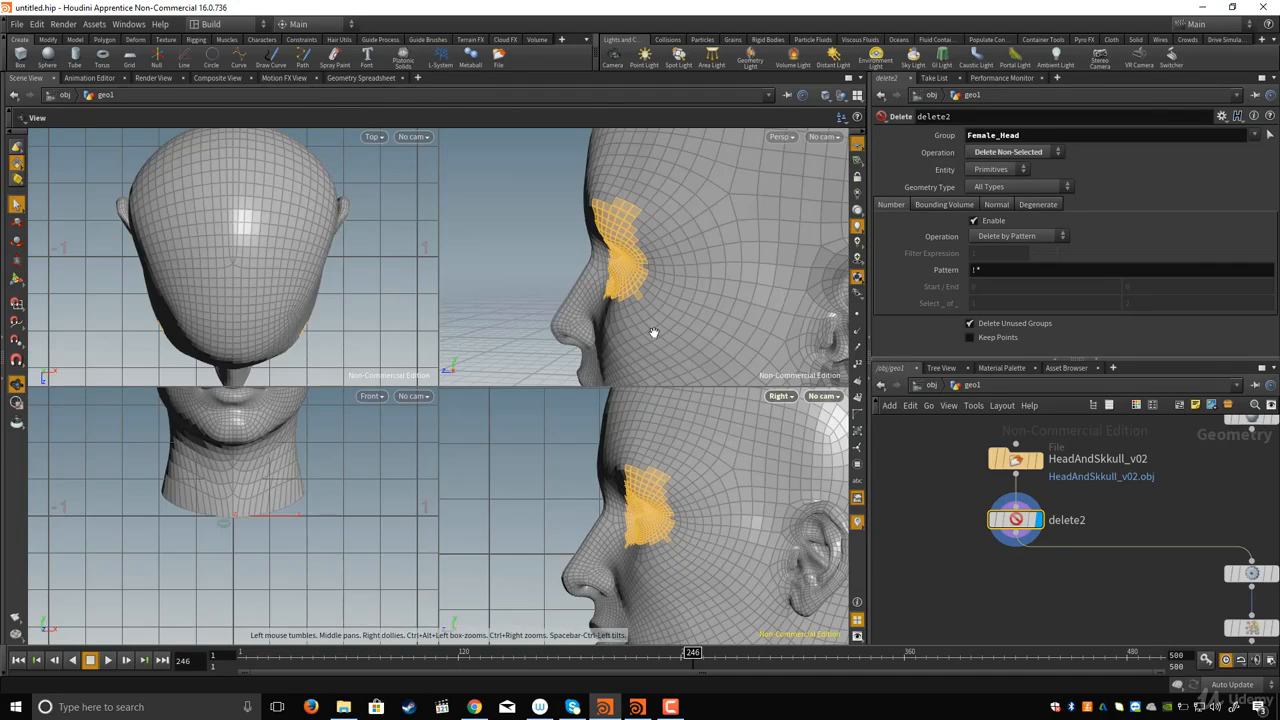
{"action": "key", "text": "space+b"}
{"action": "mouse_move", "coordinate": [469, 376]}
{"action": "left_mouse_down"}
{"action": "mouse_move", "coordinate": [357, 364]}
{"action": "mouse_move", "coordinate": [381, 396]}
{"action": "mouse_move", "coordinate": [499, 388]}
{"action": "mouse_move", "coordinate": [368, 431]}
{"action": "mouse_move", "coordinate": [471, 400]}
{"action": "left_mouse_up"}
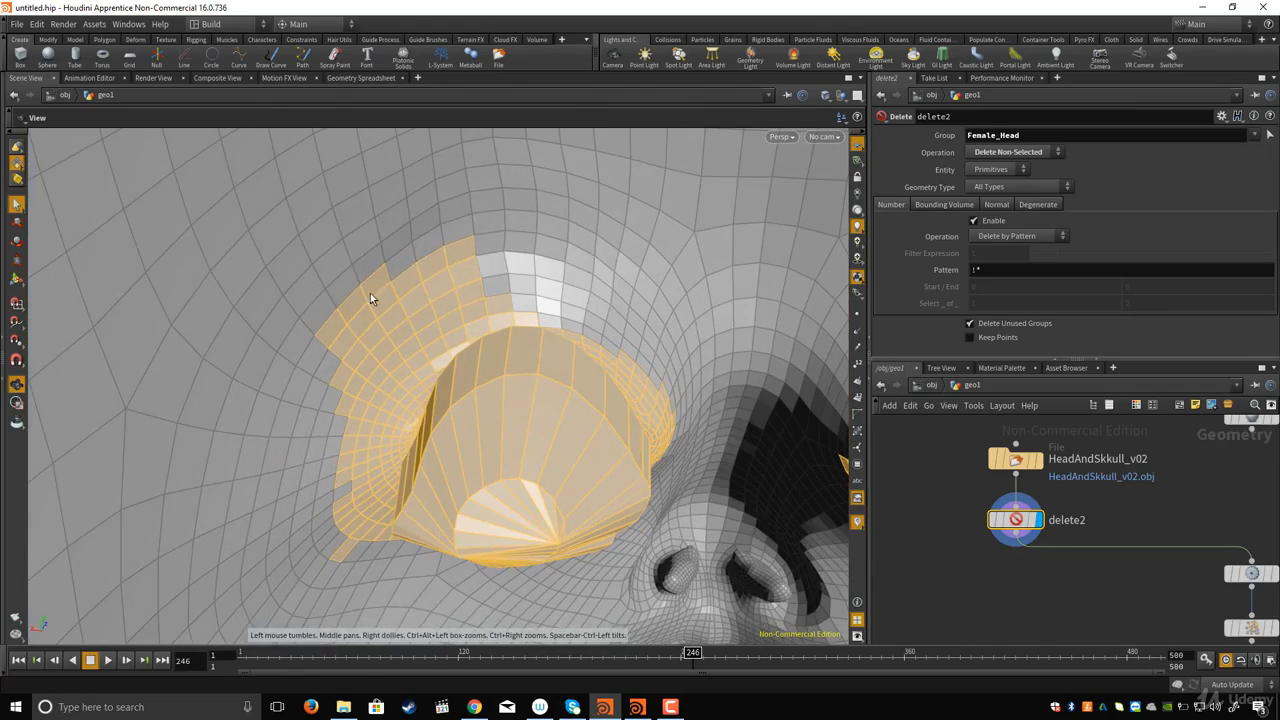
{"action": "left_click_drag", "start_coordinate": [328, 226], "coordinate": [504, 299], "text": "ctrl"}
{"action": "left_click_drag", "start_coordinate": [442, 378], "coordinate": [467, 460]}
{"action": "scroll", "coordinate": [480, 472], "scroll_direction": "down", "scroll_amount": 6}
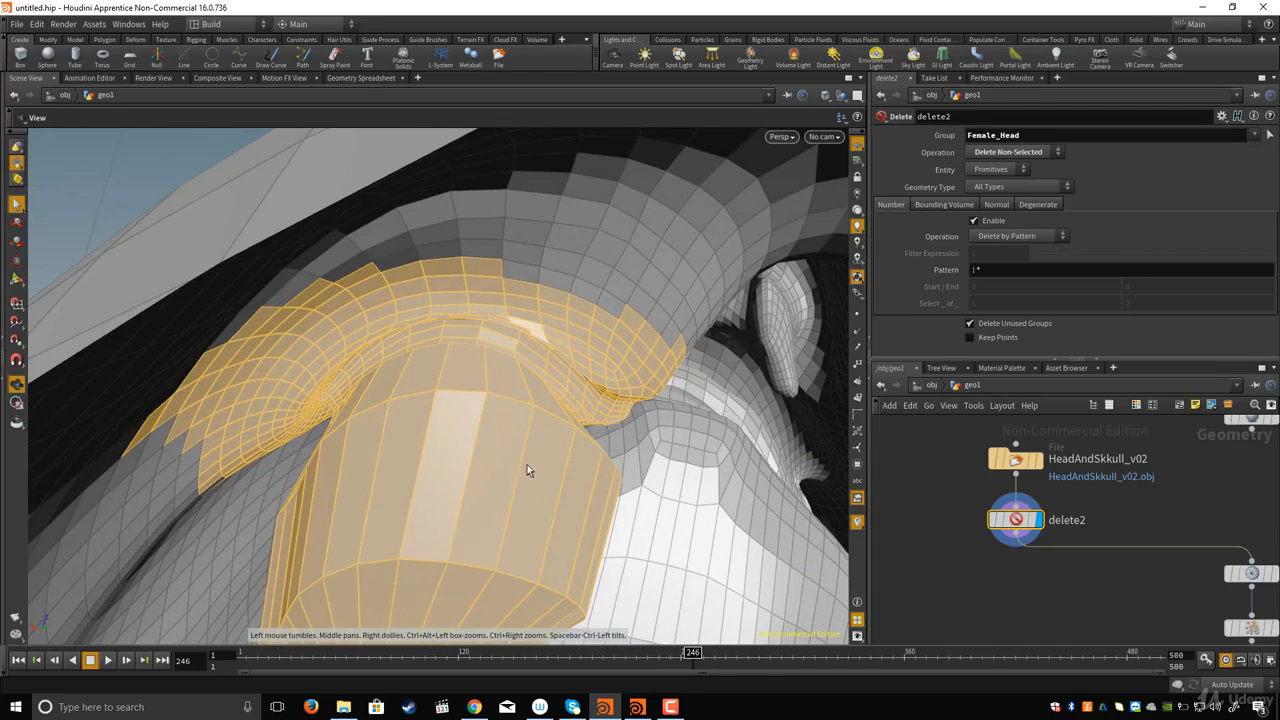
Step: Switch to the Top view and display the head as Wireframe
{"action": "key", "text": "space+b"}
{"action": "key", "text": "space+b"}
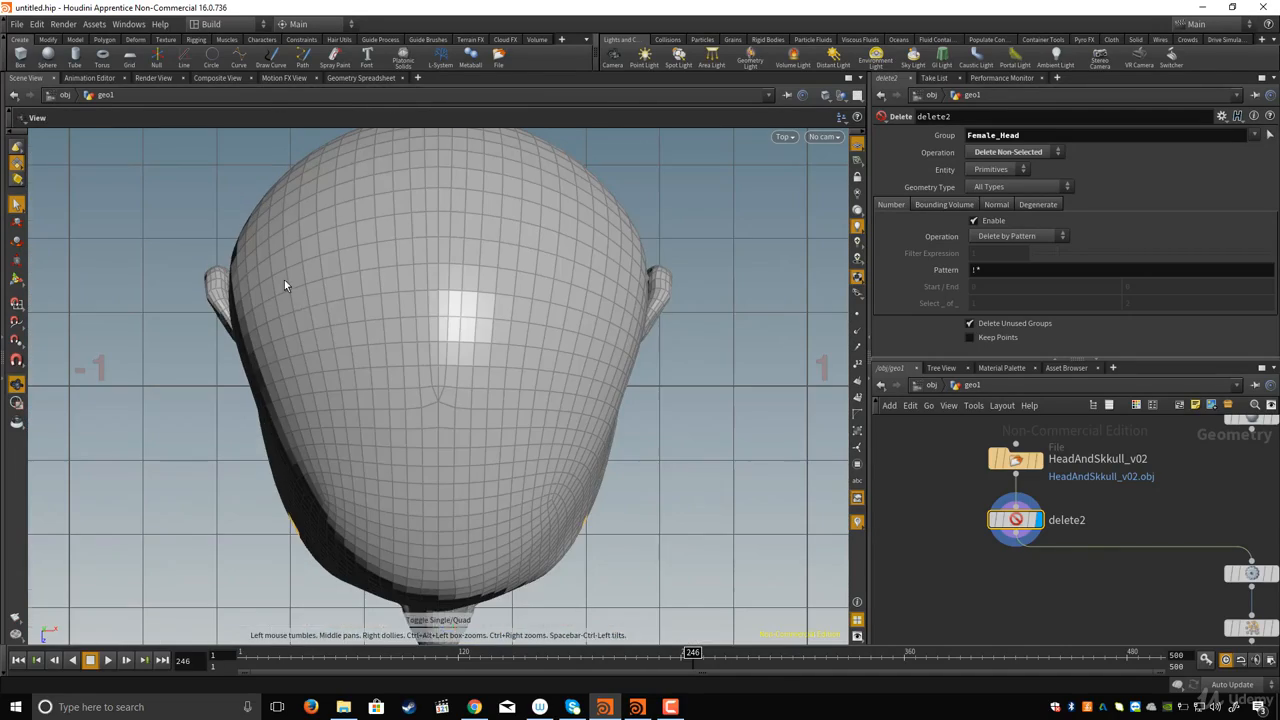
{"action": "scroll", "coordinate": [421, 338], "scroll_direction": "up", "scroll_amount": 3}
{"action": "key", "text": "s"}
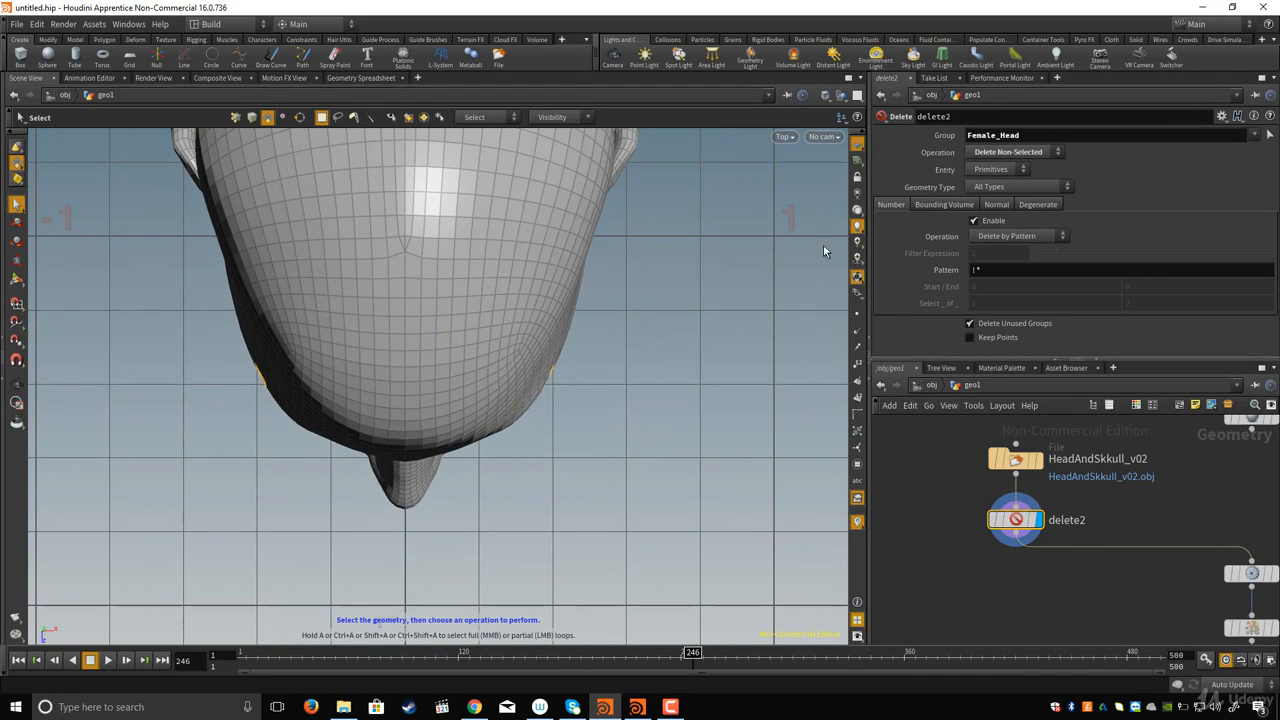
{"action": "left_click", "coordinate": [824, 95]}
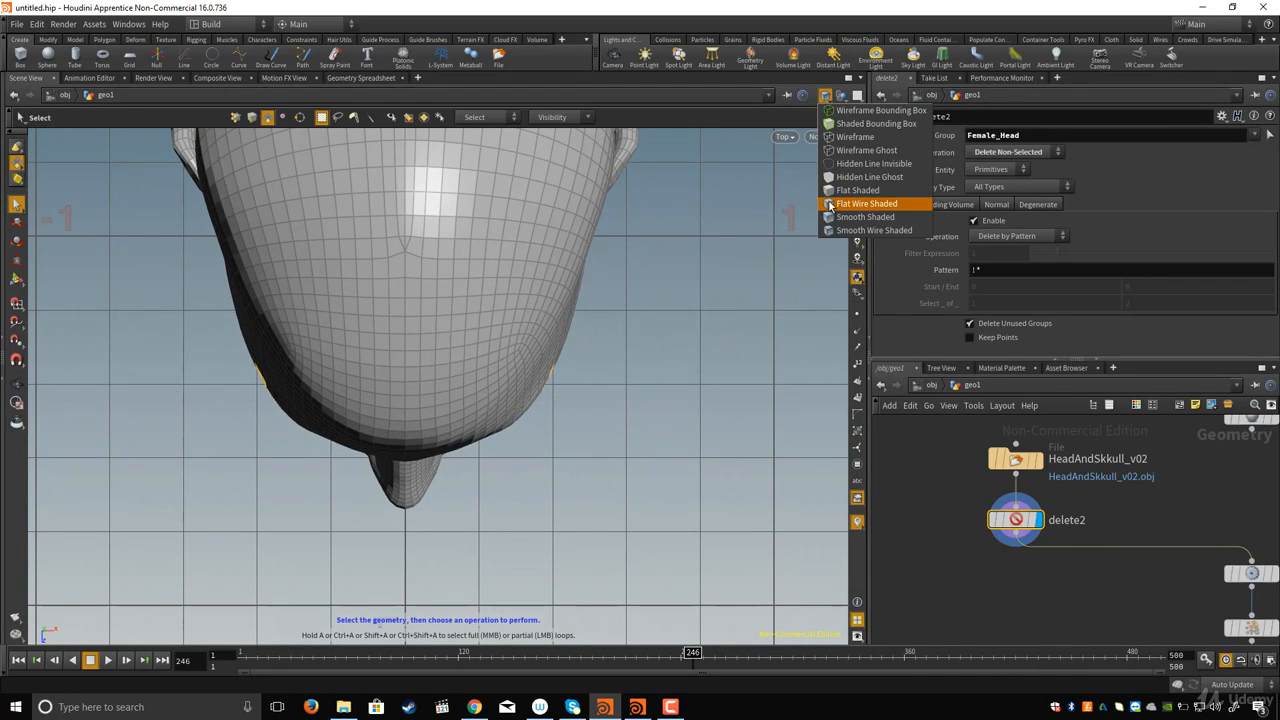
{"action": "left_click", "coordinate": [855, 137]}
{"action": "key", "text": "Escape"}
{"action": "scroll", "coordinate": [509, 443], "scroll_direction": "up", "scroll_amount": 5}
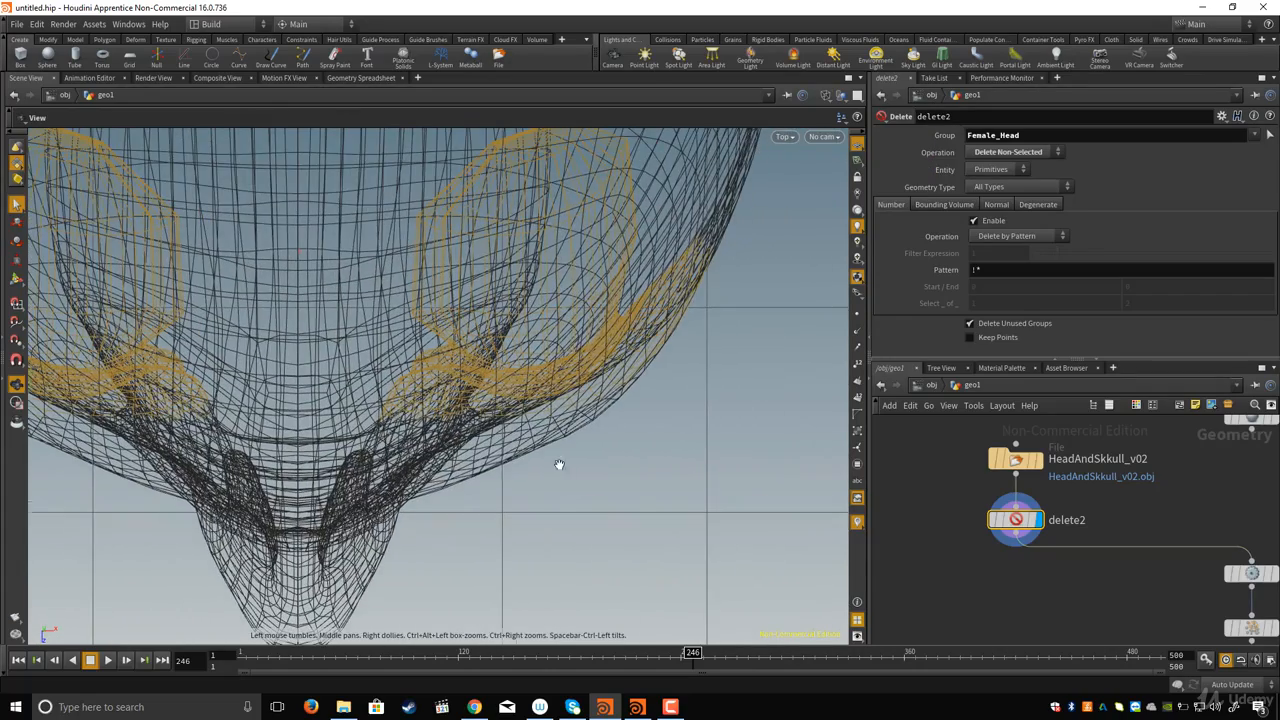
Step: Deselect the skin polygons in front of and beside one eye shape in the wireframe Top view
{"action": "left_click_drag", "start_coordinate": [345, 487], "coordinate": [478, 375], "text": "ctrl"}
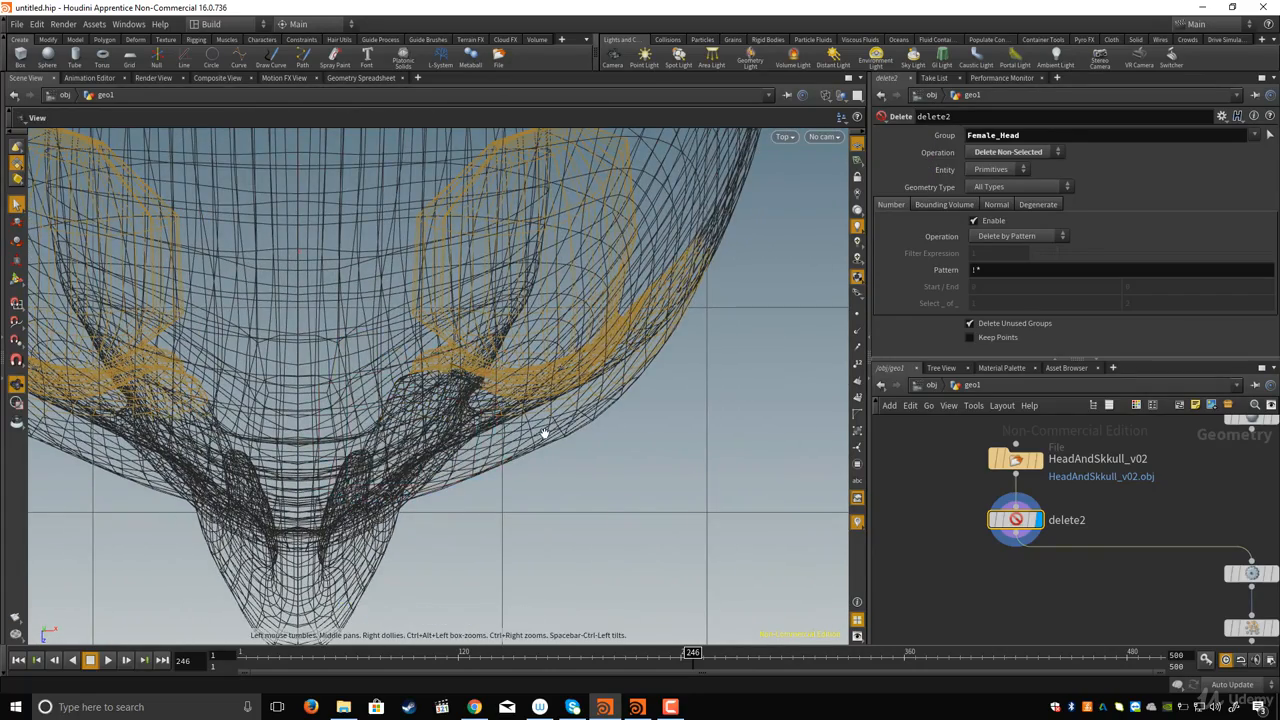
{"action": "left_click_drag", "start_coordinate": [544, 433], "coordinate": [497, 479]}
{"action": "left_click_drag", "start_coordinate": [371, 480], "coordinate": [514, 471]}
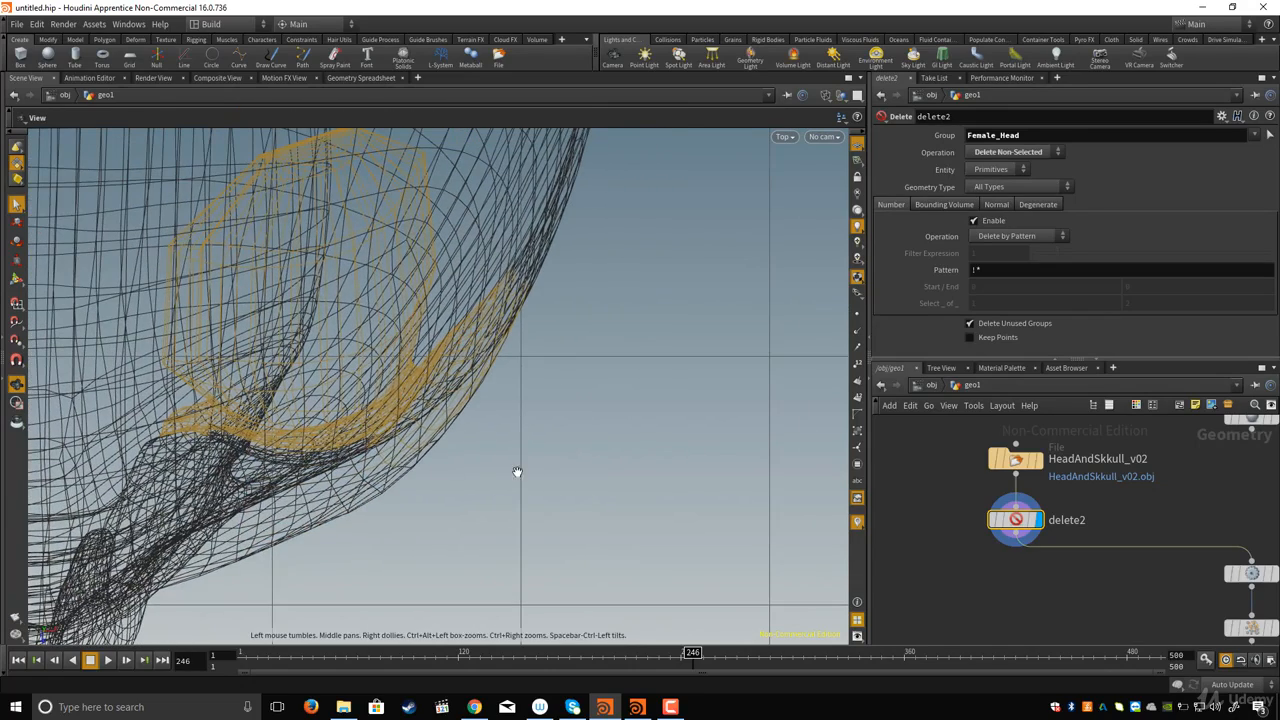
{"action": "left_click_drag", "start_coordinate": [530, 380], "coordinate": [600, 420]}
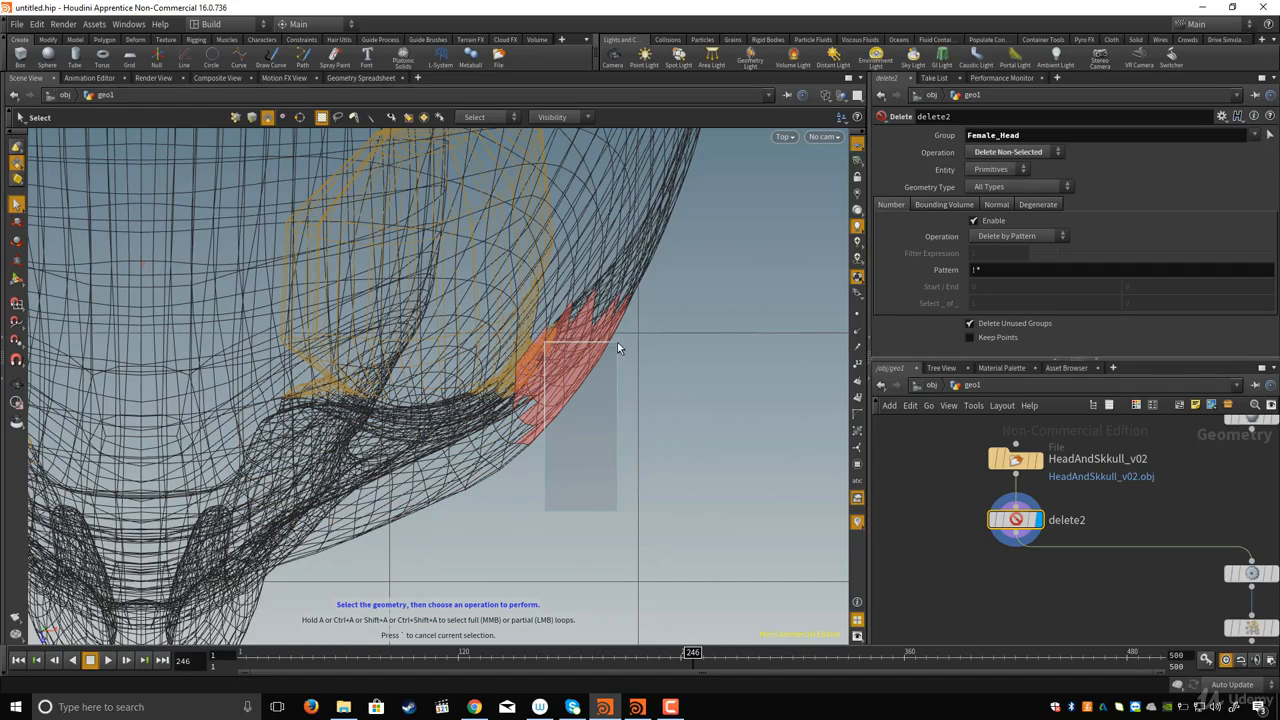
{"action": "left_click_drag", "start_coordinate": [617, 342], "coordinate": [617, 342], "text": "ctrl"}
{"action": "left_click_drag", "start_coordinate": [457, 465], "coordinate": [605, 381], "text": "ctrl"}
Step: Deselect the surrounding skin polygons of the opposite eye, keeping its inner eye shape selected
{"action": "left_click_drag", "start_coordinate": [326, 444], "coordinate": [648, 433], "text": "alt"}
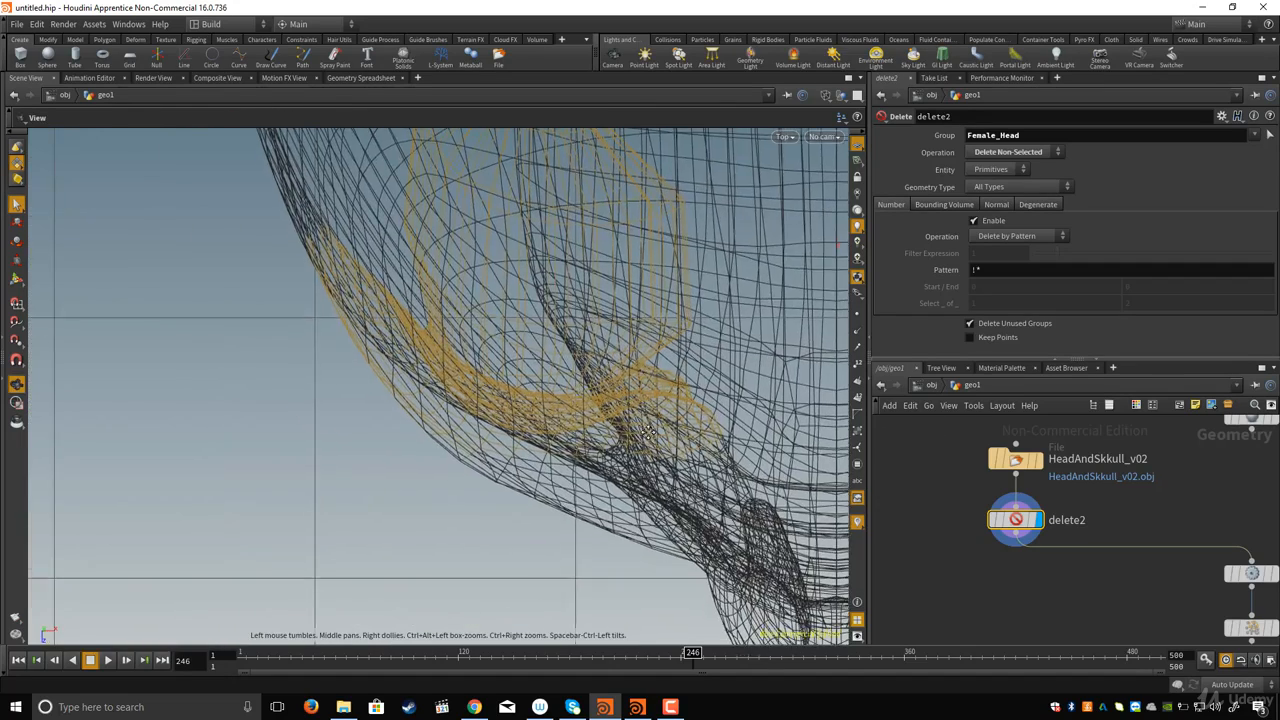
{"action": "middle_click_drag", "start_coordinate": [648, 433], "coordinate": [607, 433], "text": "alt"}
{"action": "left_click_drag", "start_coordinate": [343, 391], "coordinate": [848, 634], "text": "ctrl"}
{"action": "middle_click_drag", "start_coordinate": [376, 371], "coordinate": [547, 437], "text": "alt"}
{"action": "left_click_drag", "start_coordinate": [366, 262], "coordinate": [474, 436], "text": "ctrl"}
{"action": "left_click_drag", "start_coordinate": [436, 303], "coordinate": [517, 478], "text": "ctrl"}
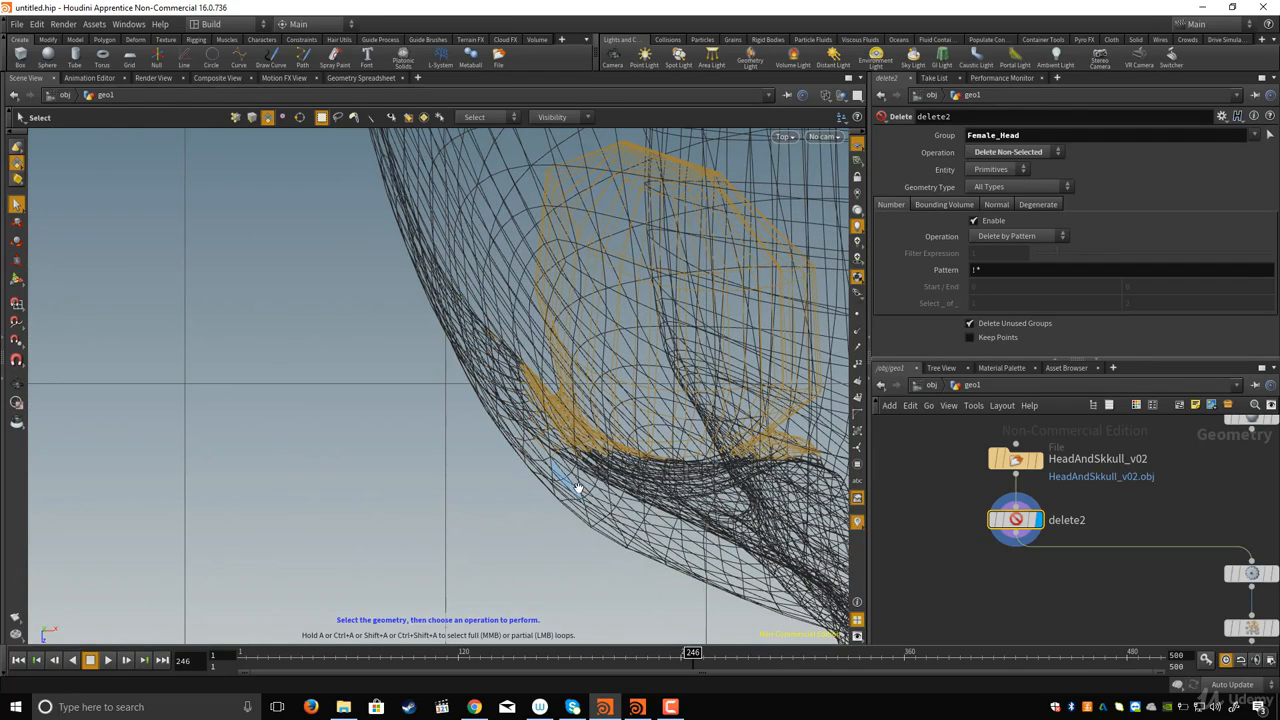
{"action": "middle_click_drag", "start_coordinate": [571, 486], "coordinate": [516, 475], "text": "alt"}
{"action": "left_click_drag", "start_coordinate": [432, 363], "coordinate": [526, 463], "text": "ctrl"}
{"action": "mouse_move", "coordinate": [416, 315]}
{"action": "left_mouse_down", "text": "ctrl"}
{"action": "mouse_move", "coordinate": [470, 407]}
{"action": "mouse_move", "coordinate": [588, 482]}
{"action": "left_mouse_up", "text": "ctrl"}
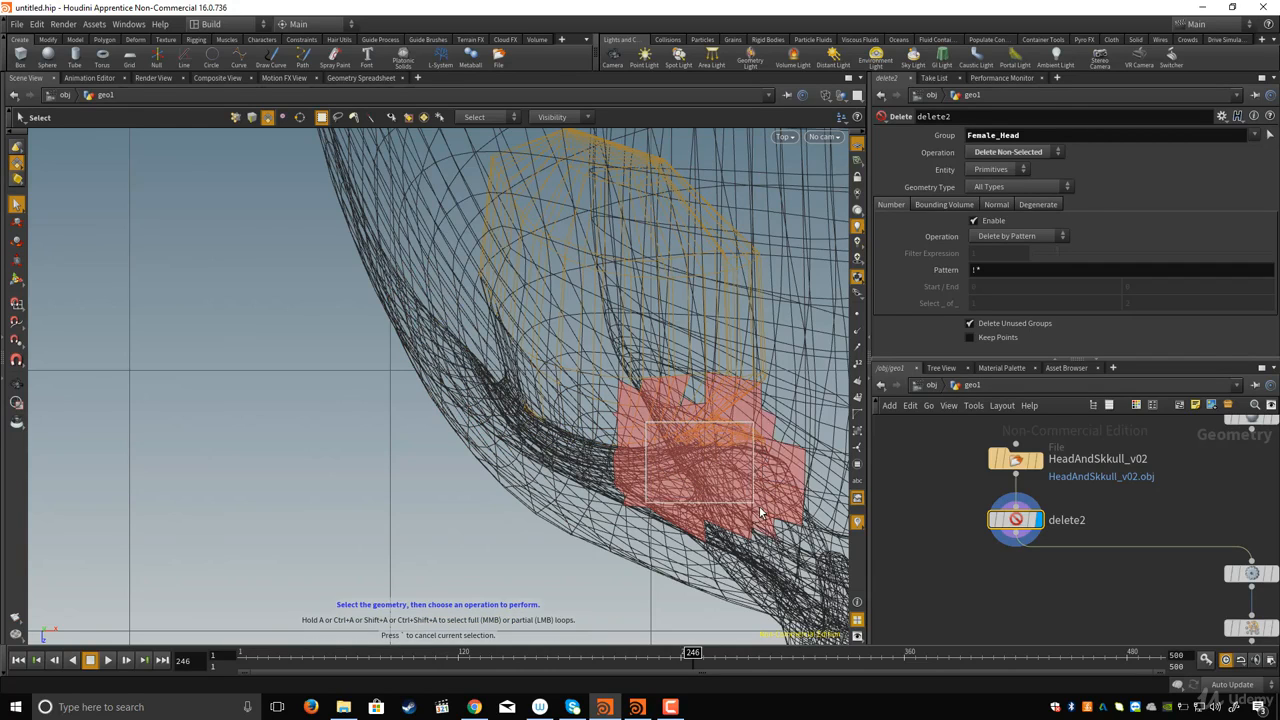
Step: Remove the leftover skin polygons near the inner and outer eye corners from the selection
{"action": "key", "text": "Escape"}
{"action": "left_click_drag", "start_coordinate": [671, 486], "coordinate": [508, 406]}
{"action": "key", "text": "s"}
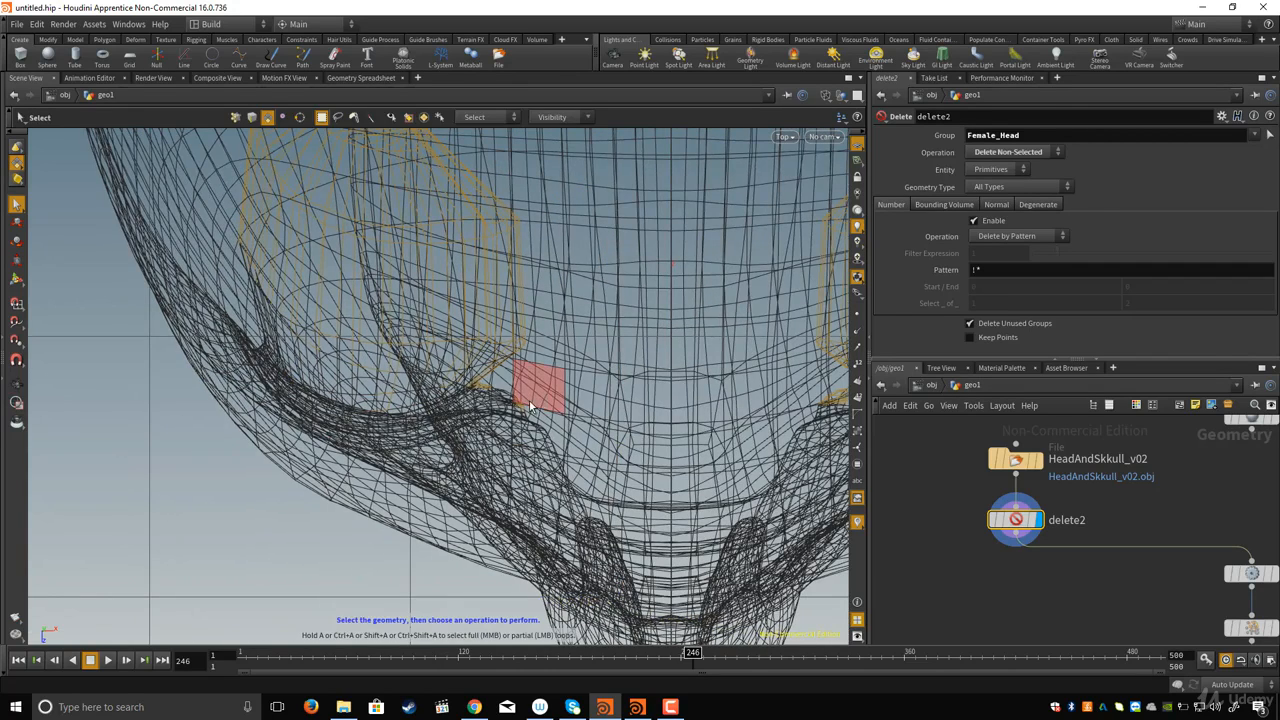
{"action": "middle_click_drag", "start_coordinate": [700, 440], "coordinate": [450, 410], "text": "alt"}
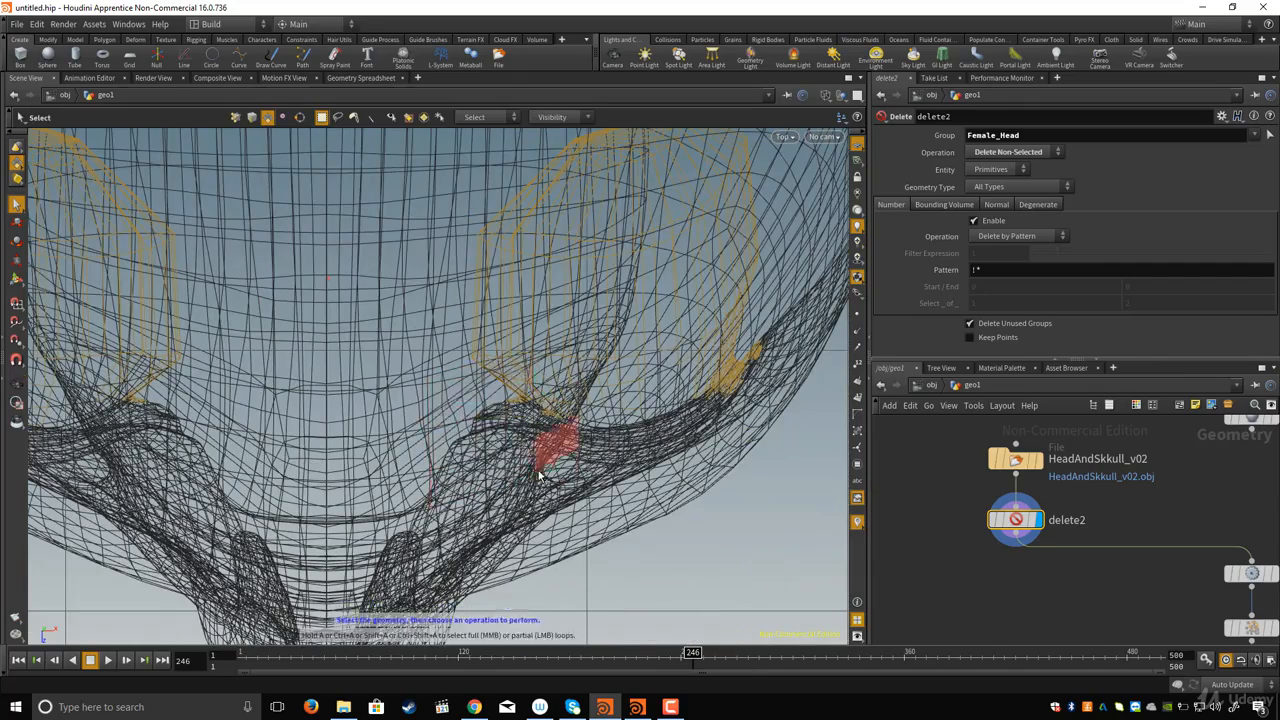
{"action": "key", "text": "Escape"}
{"action": "left_click_drag", "start_coordinate": [551, 443], "coordinate": [653, 413]}
{"action": "key", "text": "Escape"}
{"action": "left_click_drag", "start_coordinate": [698, 358], "coordinate": [612, 398]}
{"action": "middle_click_drag", "start_coordinate": [436, 434], "coordinate": [475, 466], "text": "alt"}
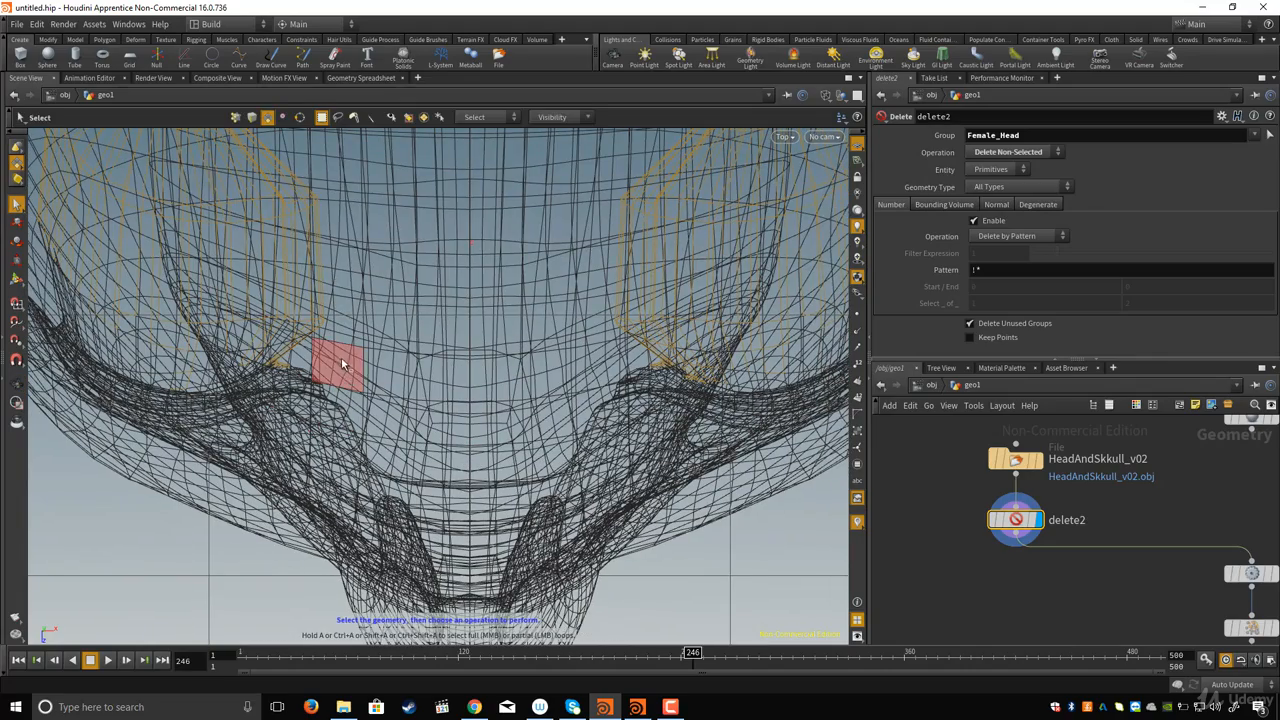
Step: Return to the perspective view and set the viewport display to Smooth Shaded
{"action": "scroll", "coordinate": [412, 418], "scroll_direction": "down", "scroll_amount": 1}
{"action": "key", "text": "space+b"}
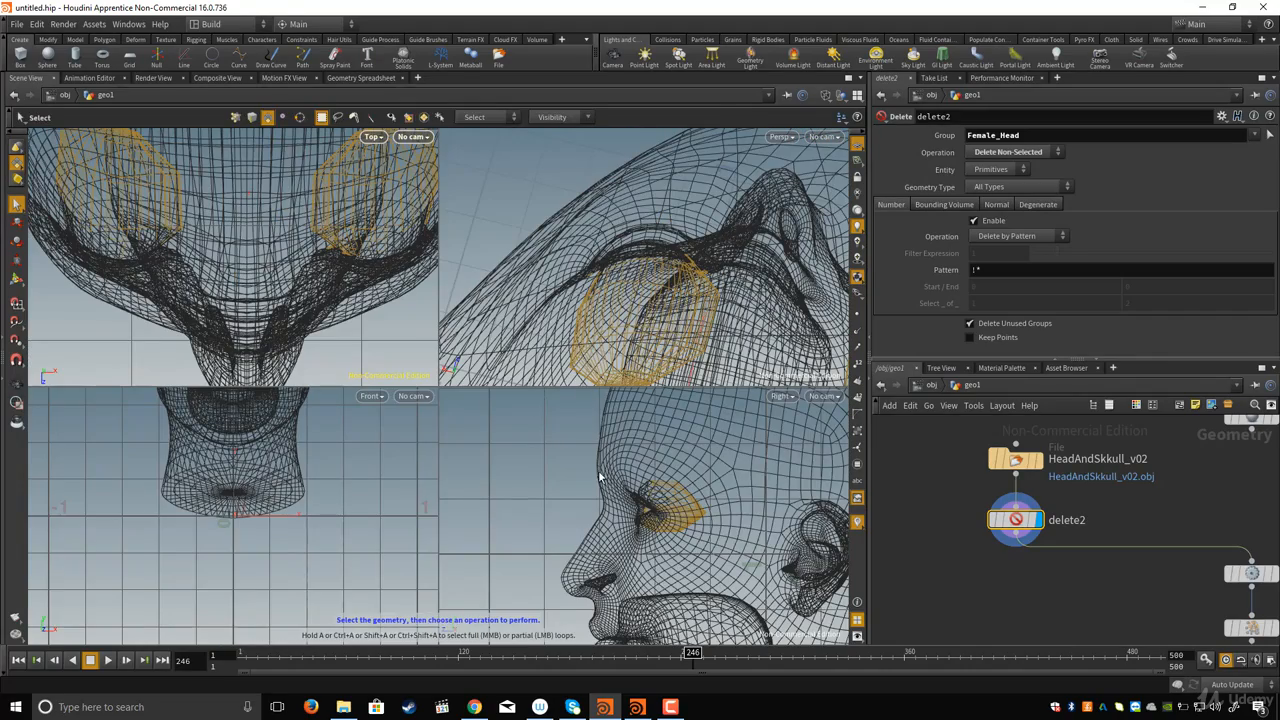
{"action": "key", "text": "space+b"}
{"action": "left_click_drag", "start_coordinate": [532, 307], "coordinate": [802, 99], "text": "alt"}
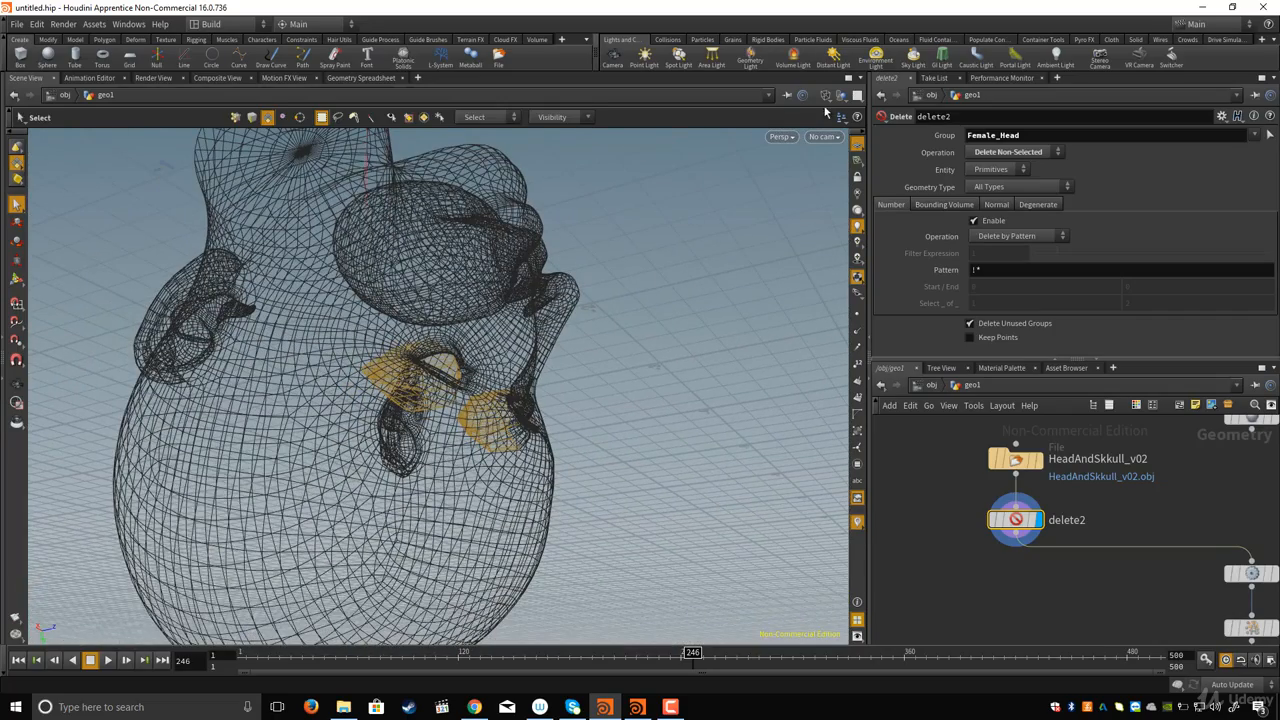
{"action": "left_click", "coordinate": [824, 95]}
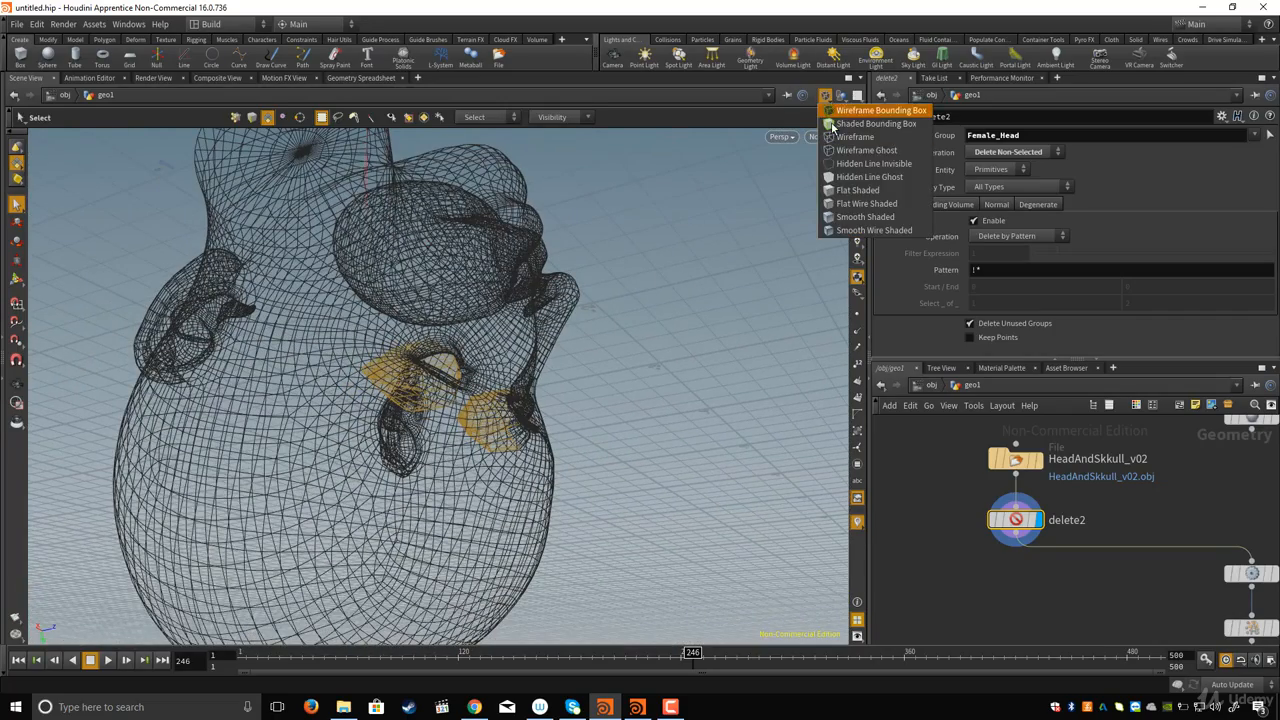
{"action": "left_click", "coordinate": [866, 217]}
Step: Examine the remaining polygon selection in and around the eyes from close up
{"action": "mouse_move", "coordinate": [457, 420]}
{"action": "left_mouse_down"}
{"action": "mouse_move", "coordinate": [434, 243]}
{"action": "mouse_move", "coordinate": [371, 286]}
{"action": "mouse_move", "coordinate": [392, 330]}
{"action": "mouse_move", "coordinate": [542, 410]}
{"action": "mouse_move", "coordinate": [493, 394]}
{"action": "mouse_move", "coordinate": [512, 395]}
{"action": "left_mouse_up"}
{"action": "key", "text": "s"}
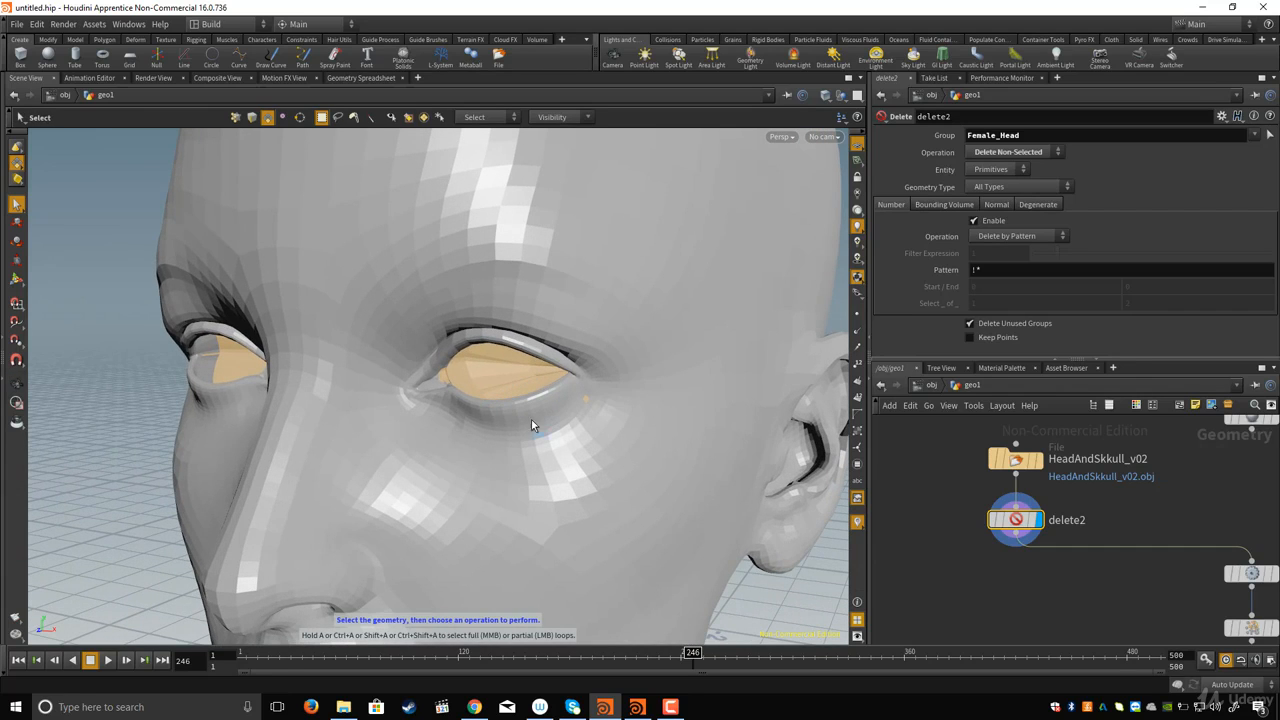
{"action": "key", "text": "Escape"}
{"action": "scroll", "coordinate": [531, 419], "scroll_direction": "down", "scroll_amount": 3}
{"action": "scroll", "coordinate": [580, 400], "scroll_direction": "up", "scroll_amount": 8}
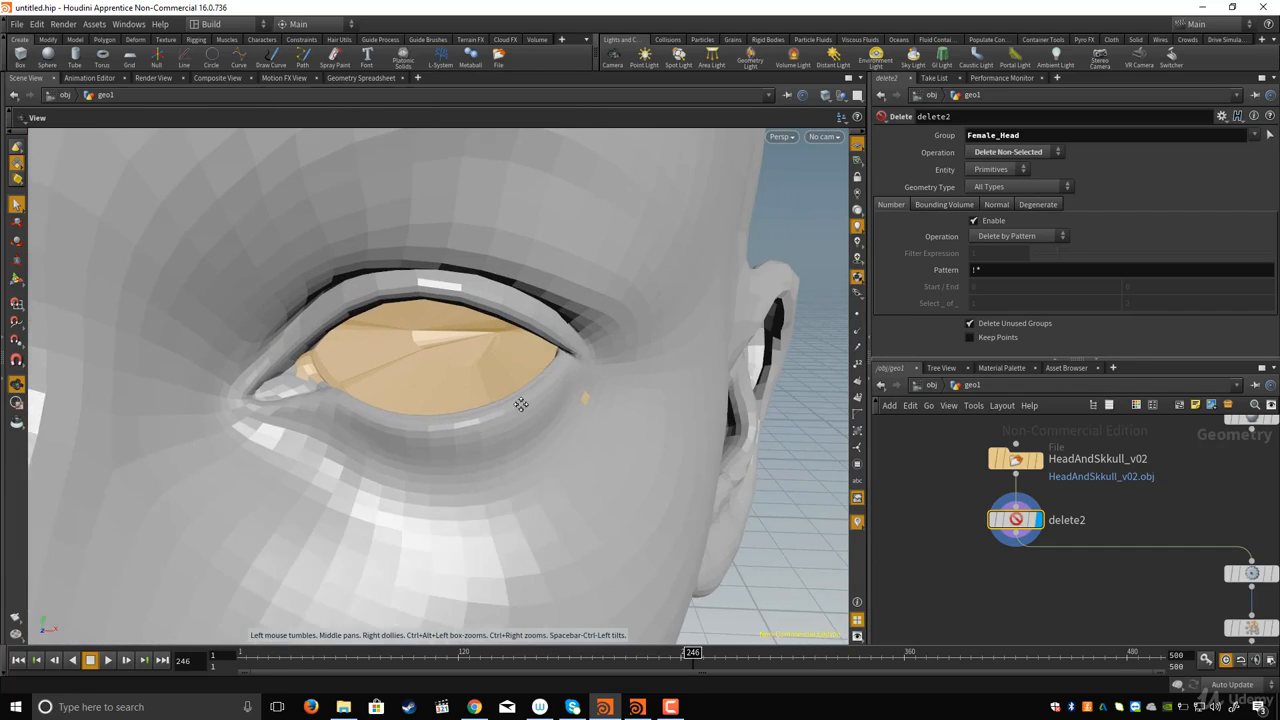
{"action": "scroll", "coordinate": [521, 404], "scroll_direction": "up", "scroll_amount": 5}
{"action": "key", "text": "s"}
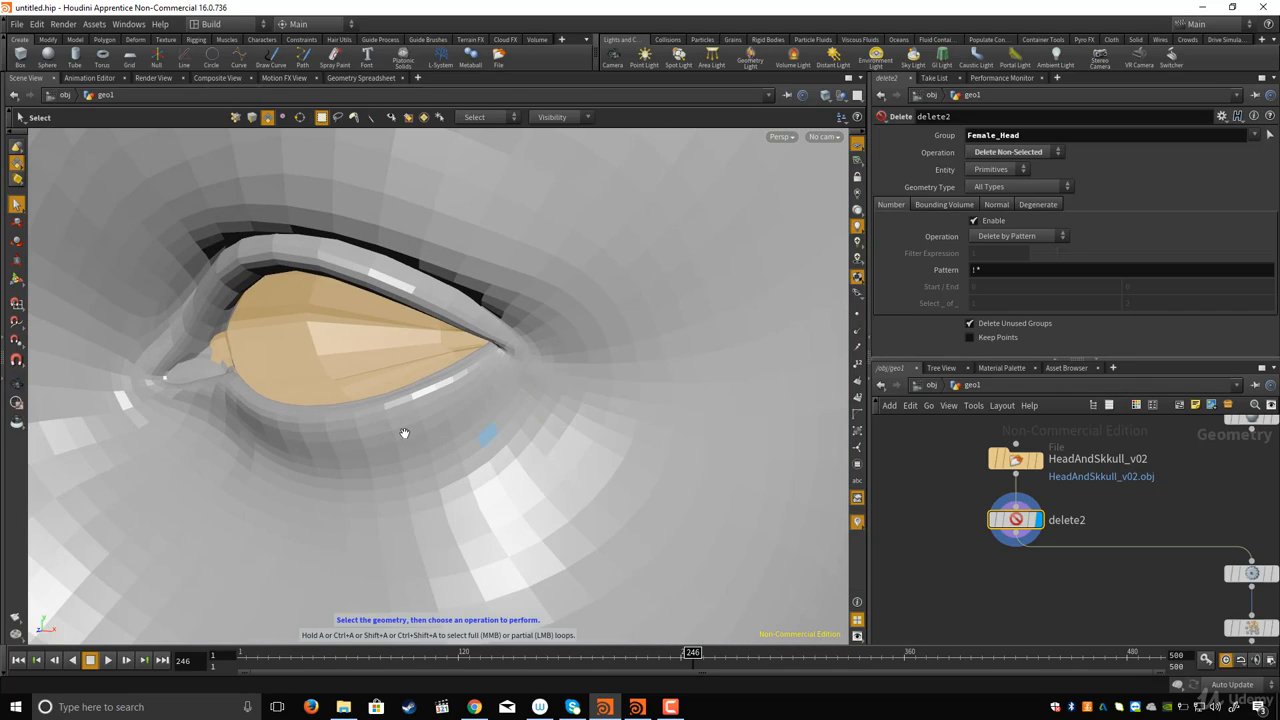
{"action": "key", "text": "Escape"}
{"action": "left_click_drag", "start_coordinate": [404, 433], "coordinate": [429, 414]}
{"action": "key", "text": "s"}
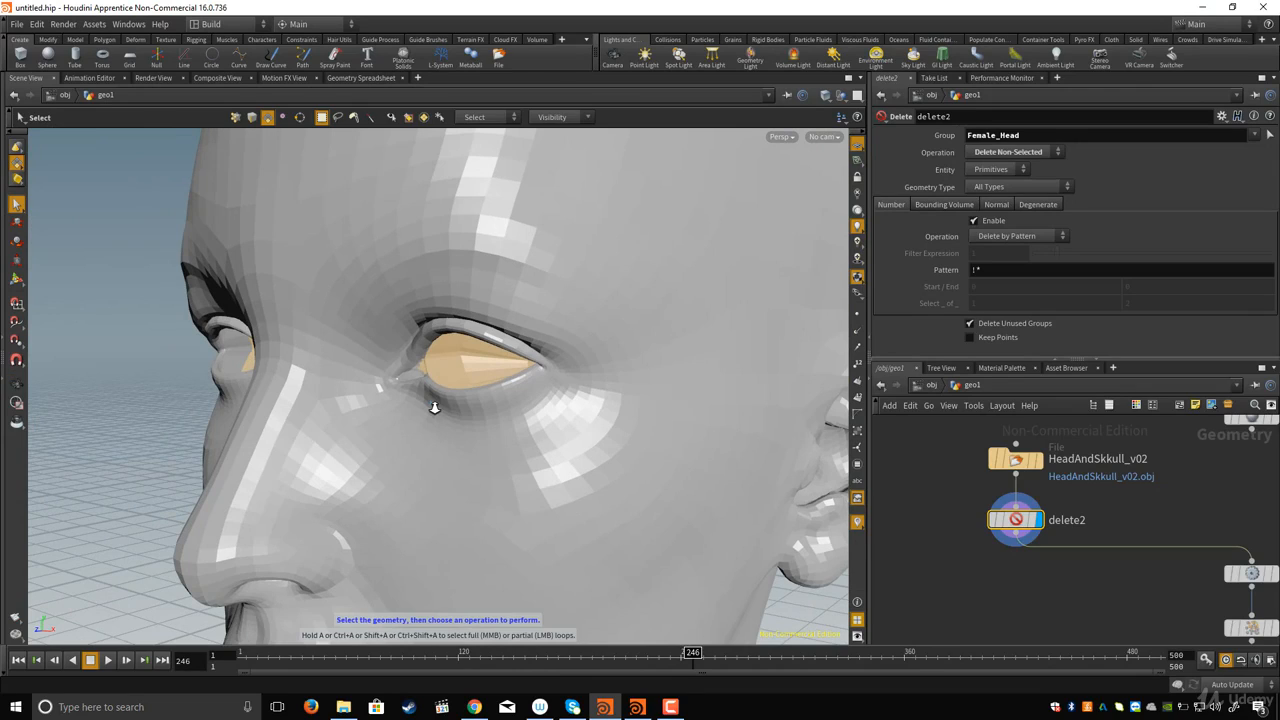
Step: Delete the selected inner eye polygons with a Blast node after delete2 and view the whole head
{"action": "key", "text": "Delete"}
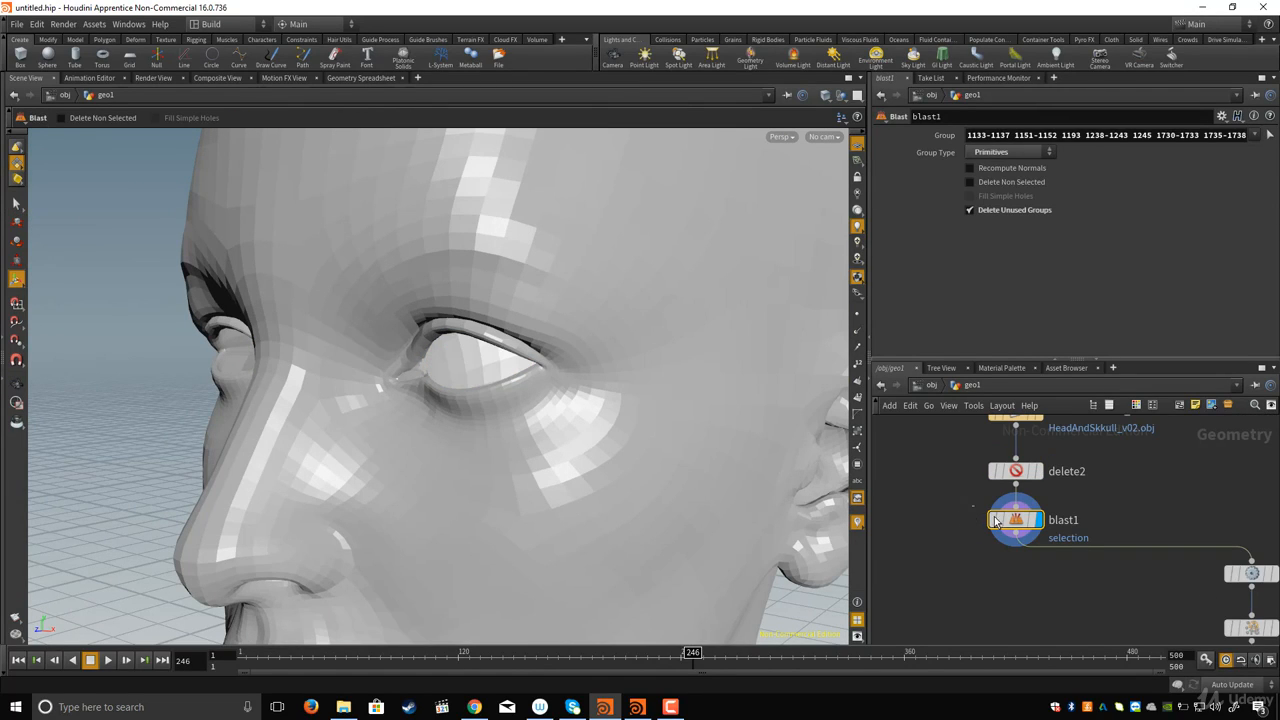
{"action": "left_click", "coordinate": [1005, 474]}
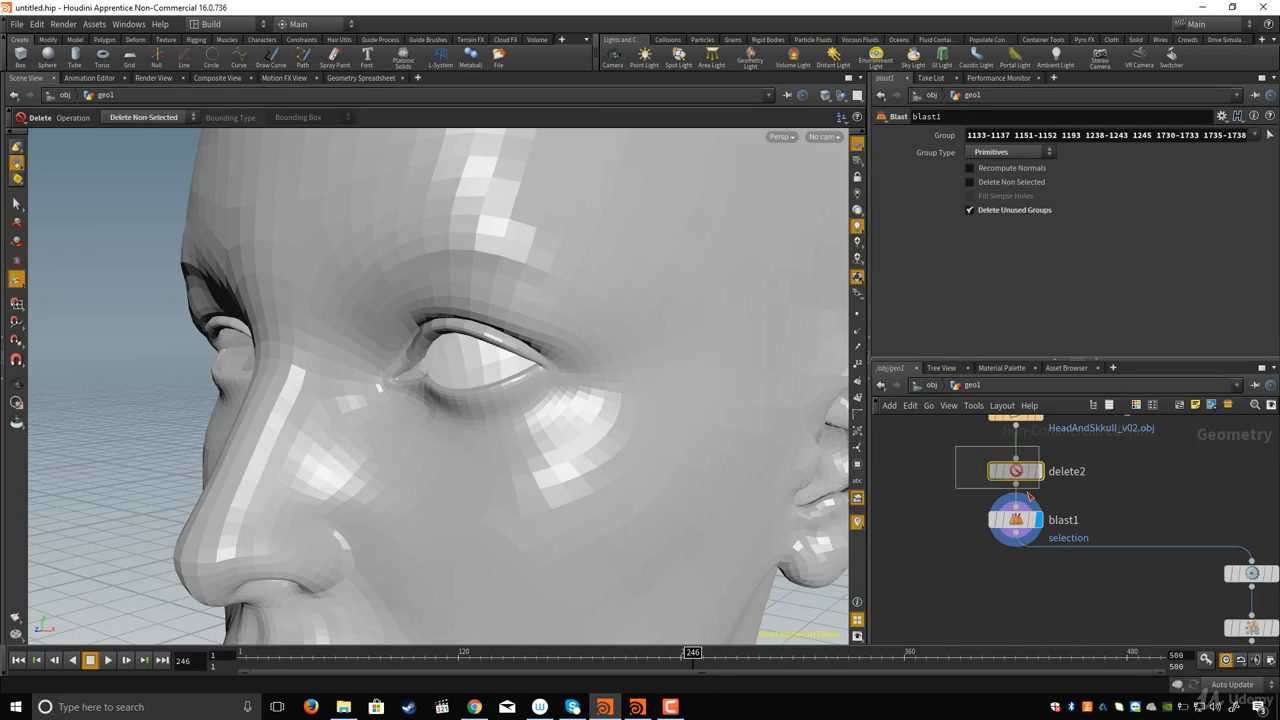
{"action": "left_click", "coordinate": [1016, 520]}
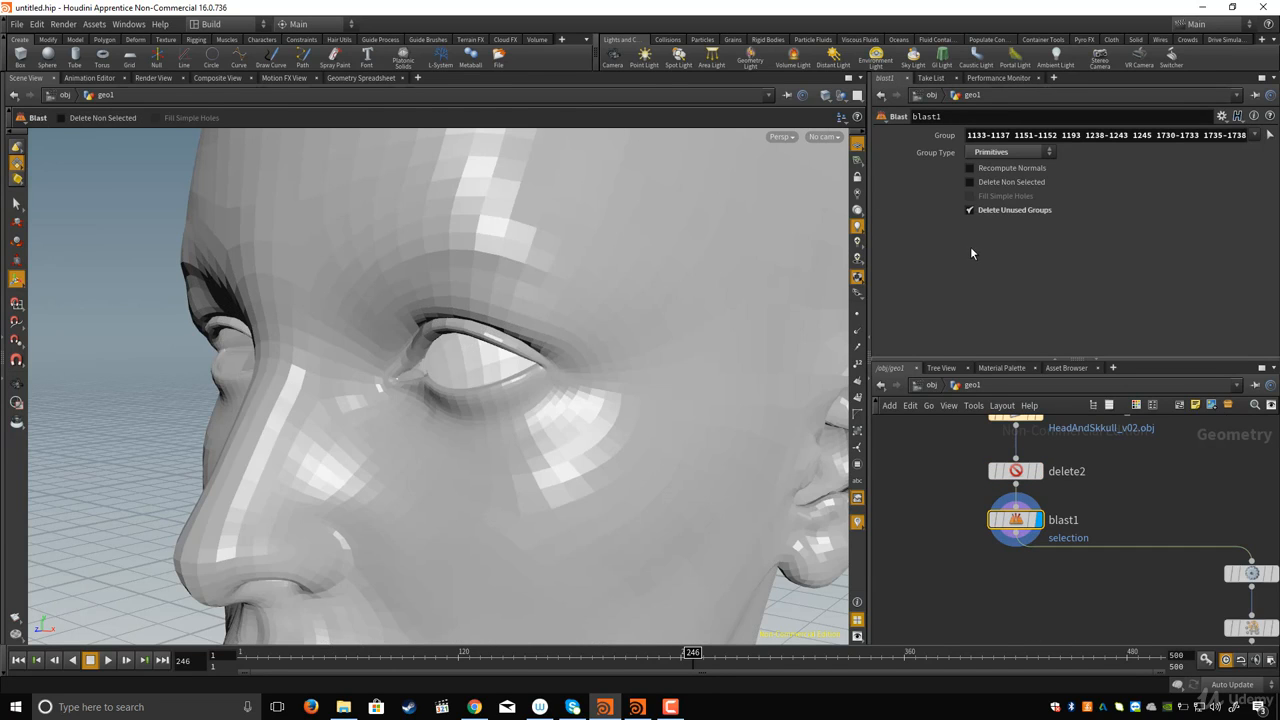
{"action": "mouse_move", "coordinate": [516, 362]}
{"action": "left_mouse_down", "text": "alt"}
{"action": "mouse_move", "coordinate": [583, 334]}
{"action": "mouse_move", "coordinate": [646, 329]}
{"action": "mouse_move", "coordinate": [569, 351]}
{"action": "mouse_move", "coordinate": [525, 345]}
{"action": "left_mouse_up", "text": "alt"}
{"action": "right_click_drag", "start_coordinate": [525, 345], "coordinate": [30, 209], "text": "alt"}
{"action": "key", "text": "space+h"}
{"action": "scroll", "coordinate": [917, 507], "scroll_direction": "down", "scroll_amount": 6}
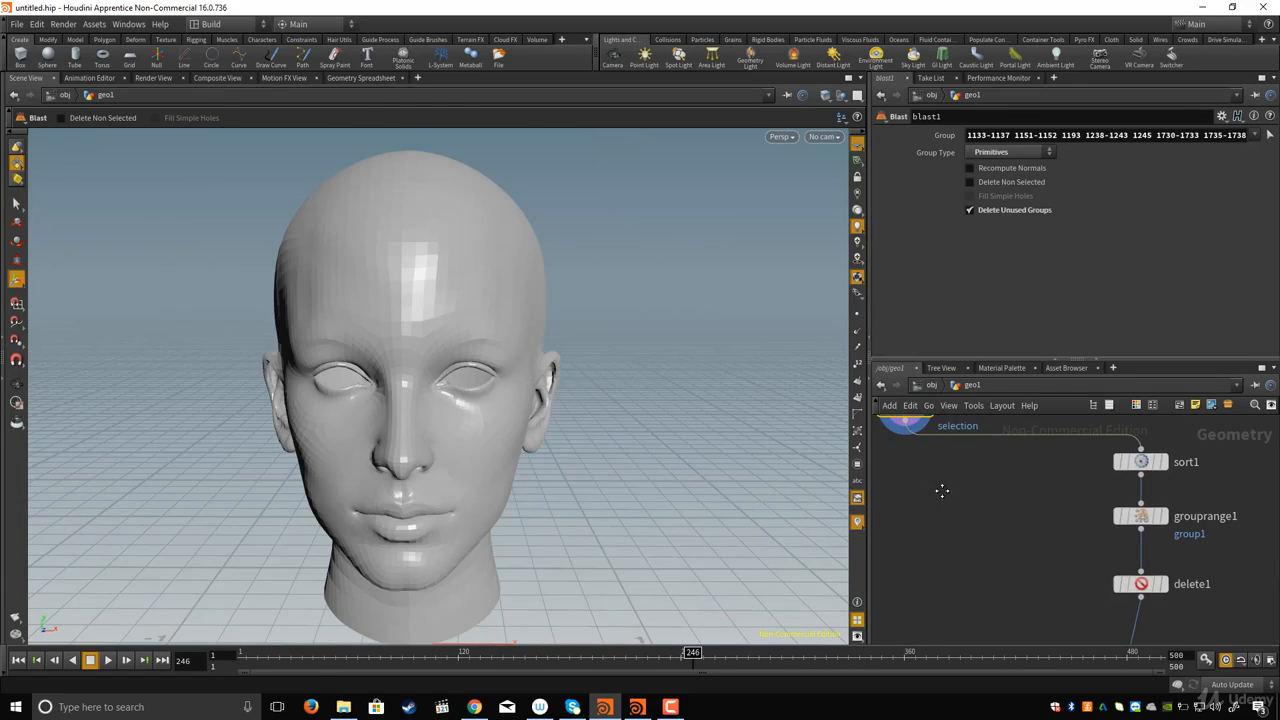
Step: Display the polybevel1 node without the template wireframe and inspect the bevel around the eyes
{"action": "middle_click_drag", "start_coordinate": [944, 474], "coordinate": [931, 425]}
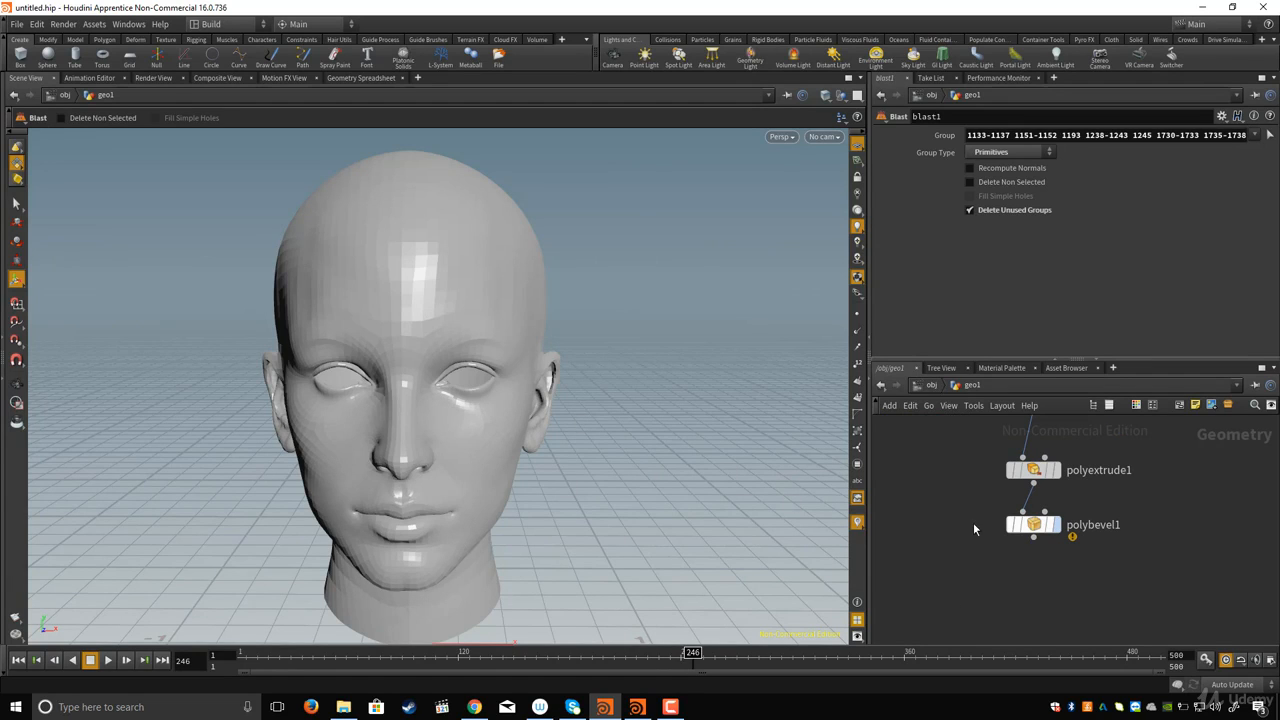
{"action": "key", "text": "space"}
{"action": "left_click_drag", "start_coordinate": [533, 420], "coordinate": [134, 360]}
{"action": "left_click", "coordinate": [12, 202]}
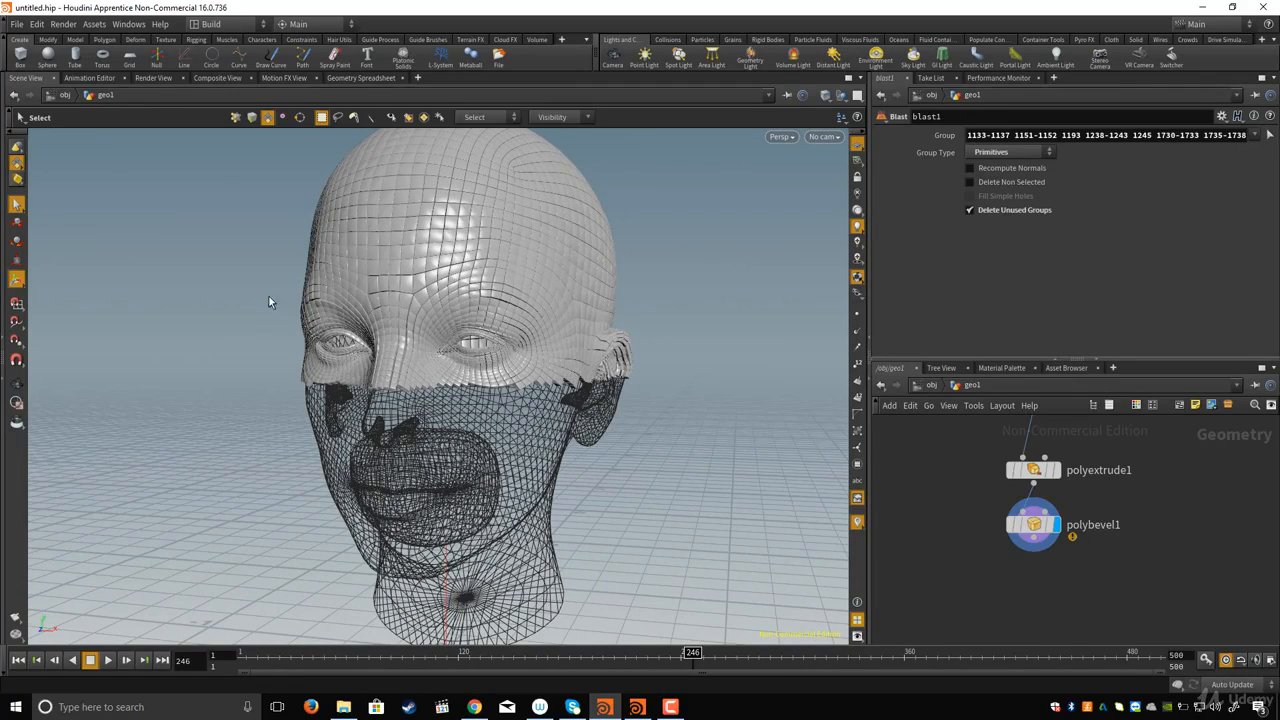
{"action": "left_click_drag", "start_coordinate": [520, 351], "coordinate": [963, 567]}
{"action": "left_click", "coordinate": [963, 567]}
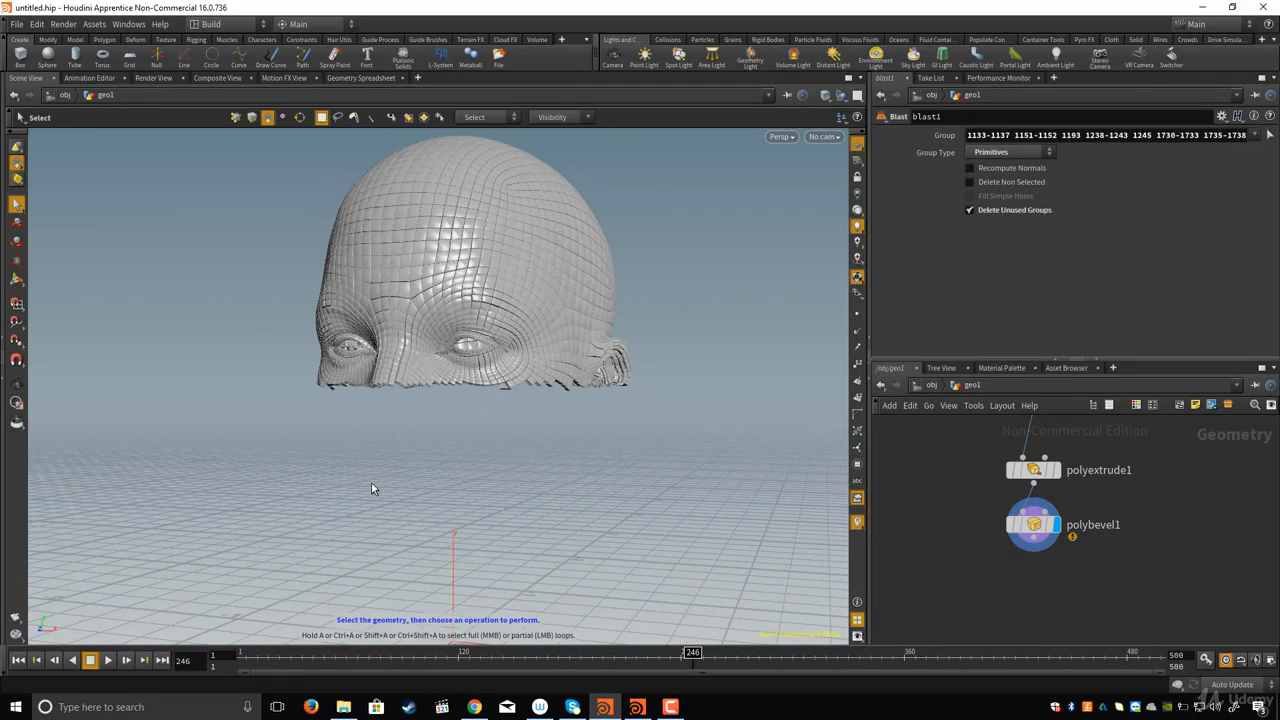
{"action": "middle_click_drag", "start_coordinate": [422, 307], "coordinate": [426, 325], "text": "alt"}
{"action": "left_click_drag", "start_coordinate": [425, 325], "coordinate": [320, 412], "text": "alt"}
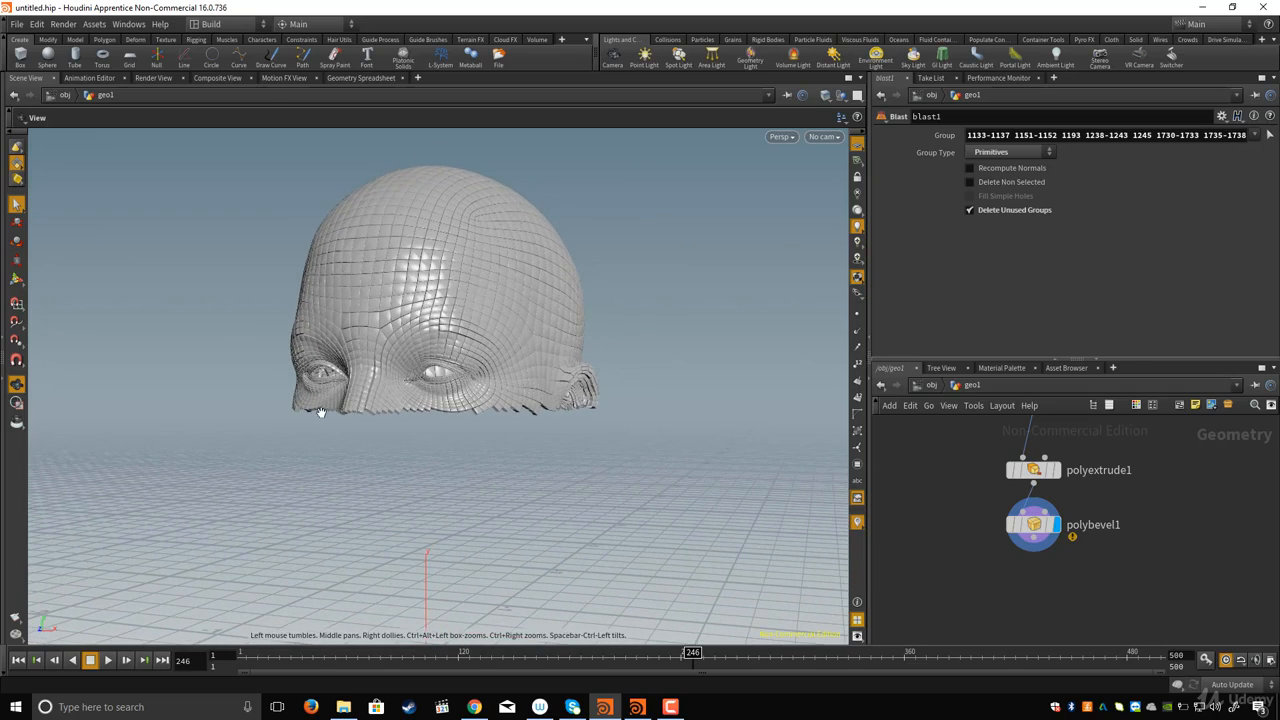
Step: Render a flipbook of the bevelled head animation over the $RFSTART to $RFEND range and review its playback in MPlay
{"action": "left_click", "coordinate": [15, 617]}
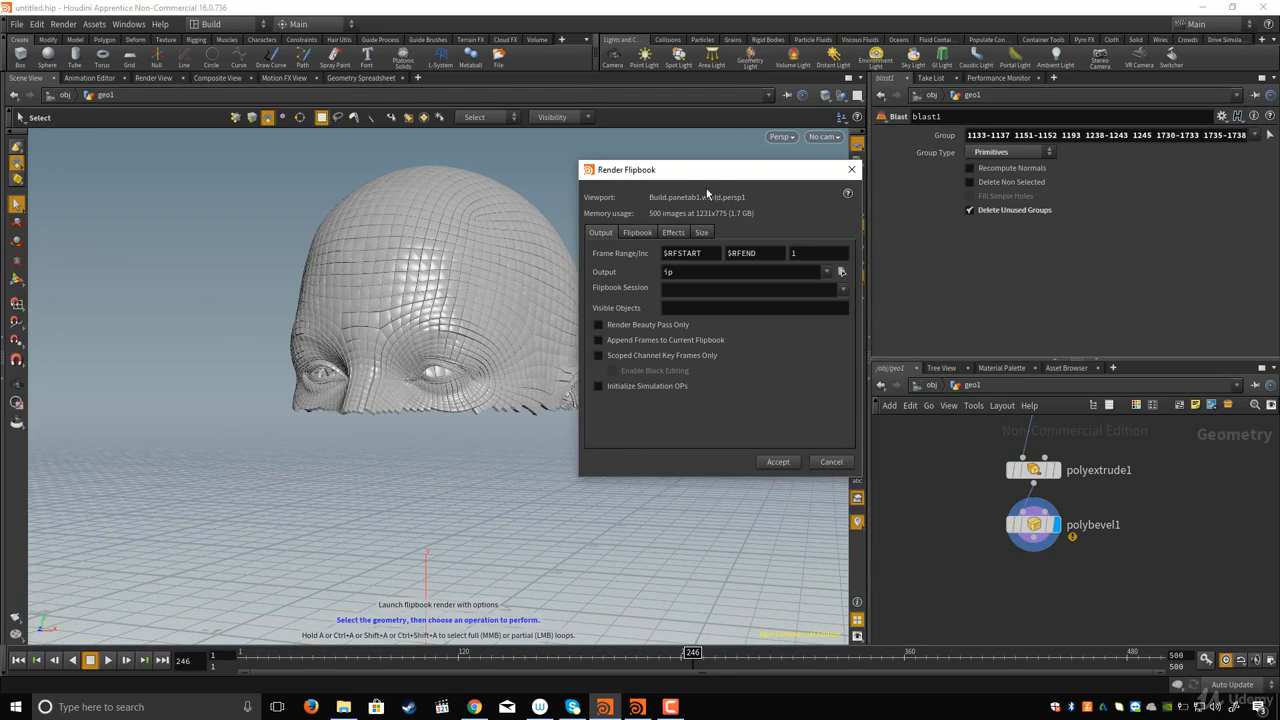
{"action": "left_click_drag", "start_coordinate": [726, 172], "coordinate": [632, 155]}
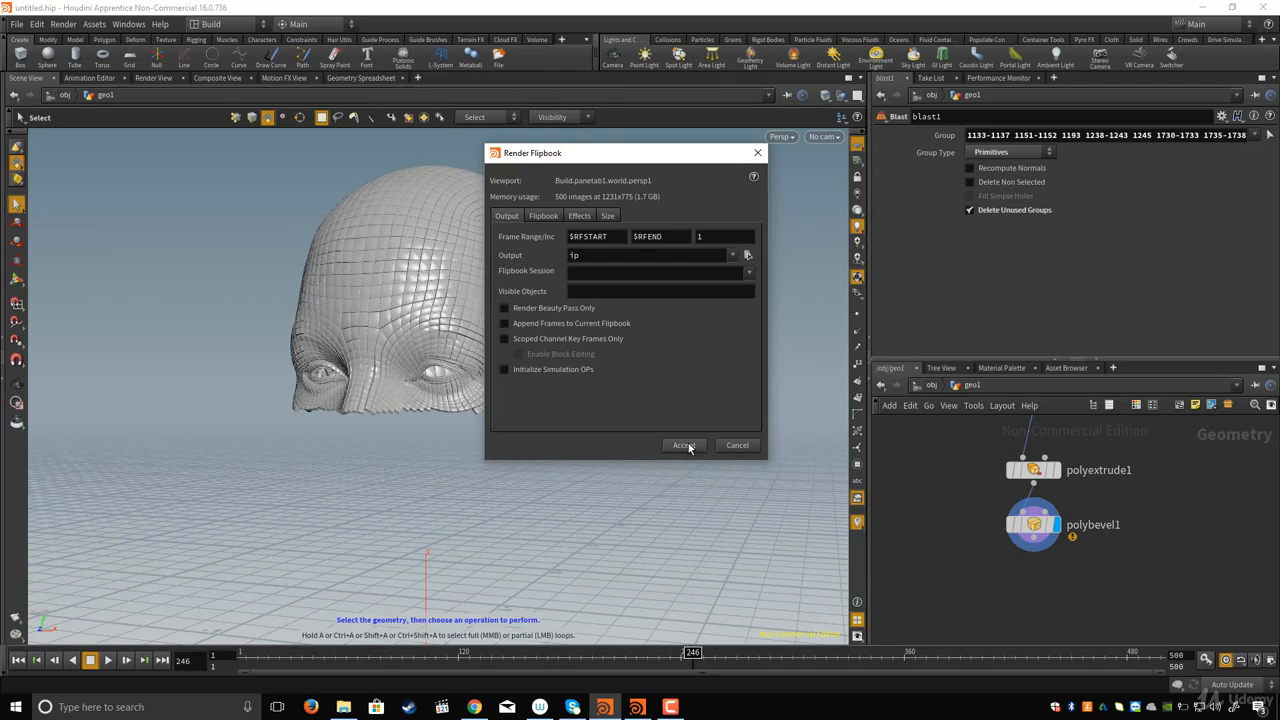
{"action": "left_click", "coordinate": [683, 445]}
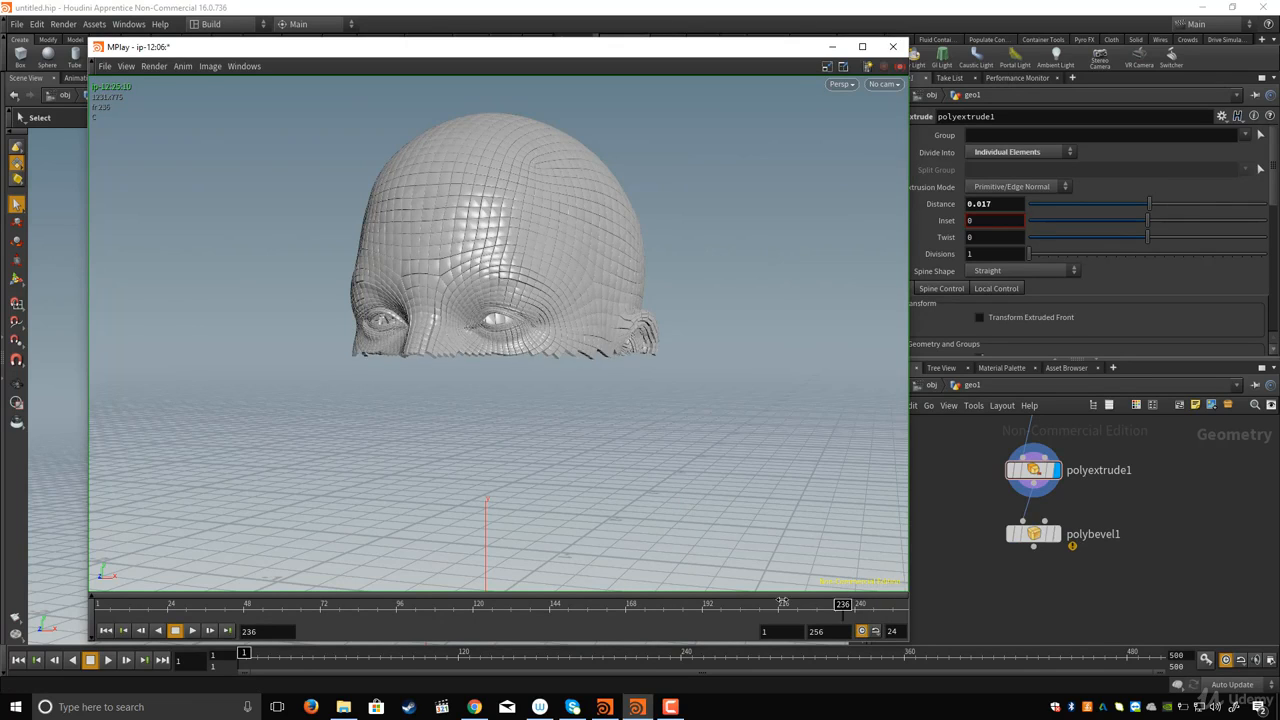
{"action": "left_click_drag", "start_coordinate": [878, 604], "coordinate": [100, 606]}
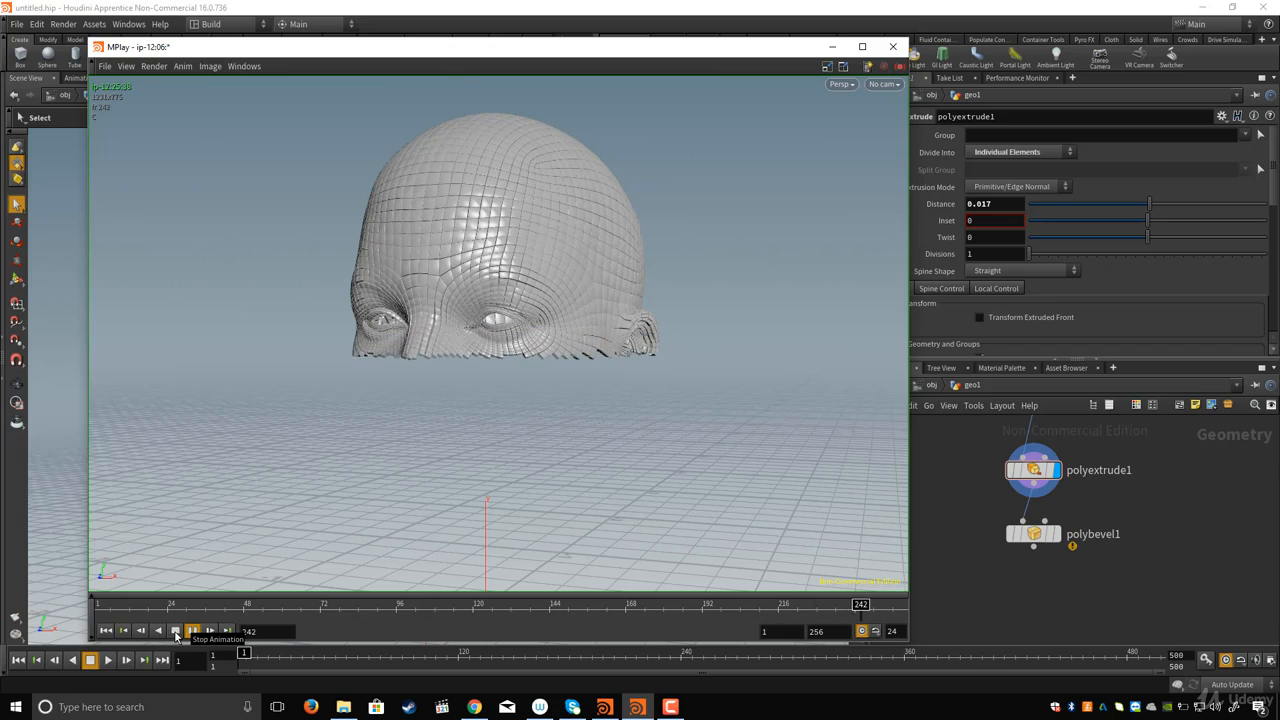
{"action": "left_click", "coordinate": [176, 631]}
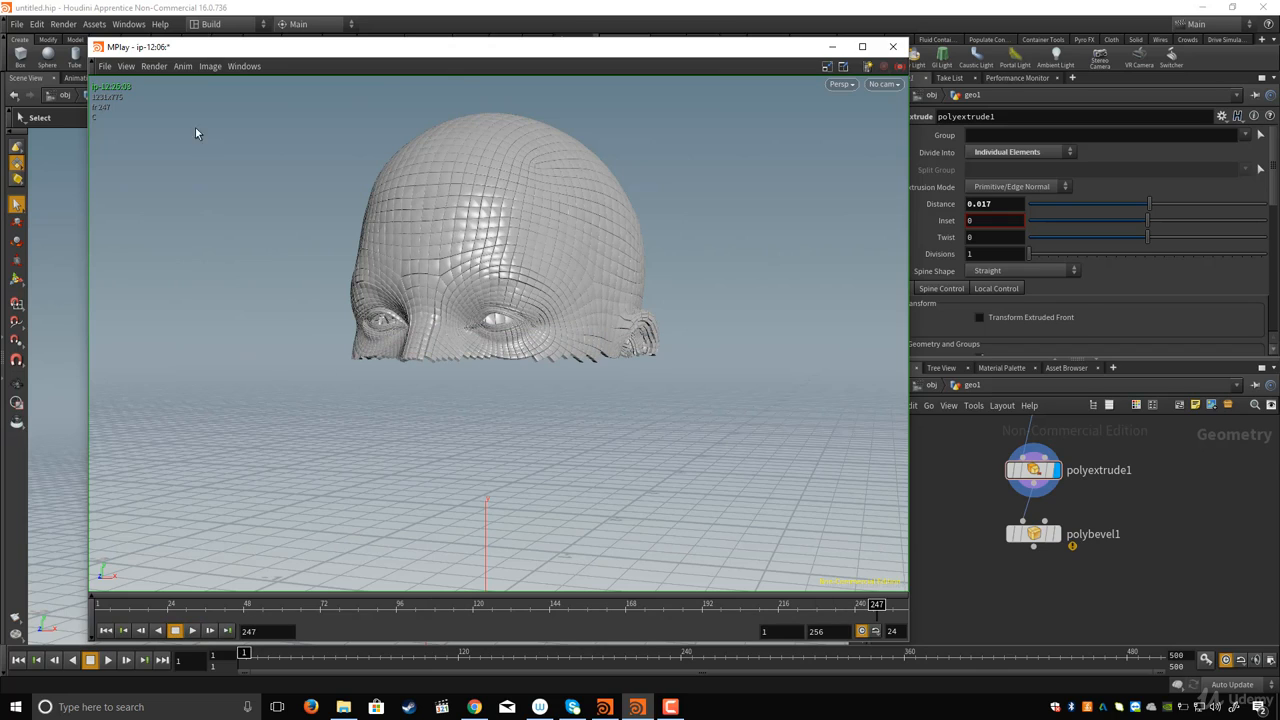
Step: Set the MPlay render connection to Disconnected and minimize the flipbook window
{"action": "left_click", "coordinate": [155, 67]}
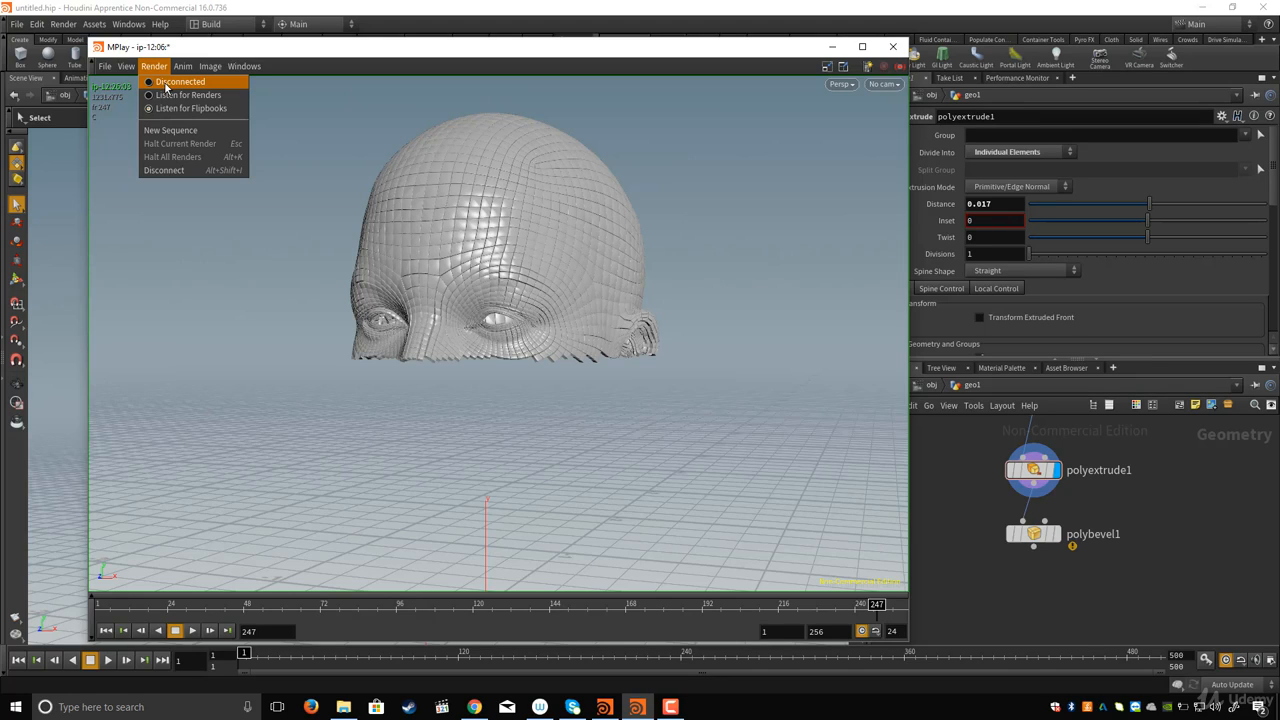
{"action": "left_click", "coordinate": [163, 87]}
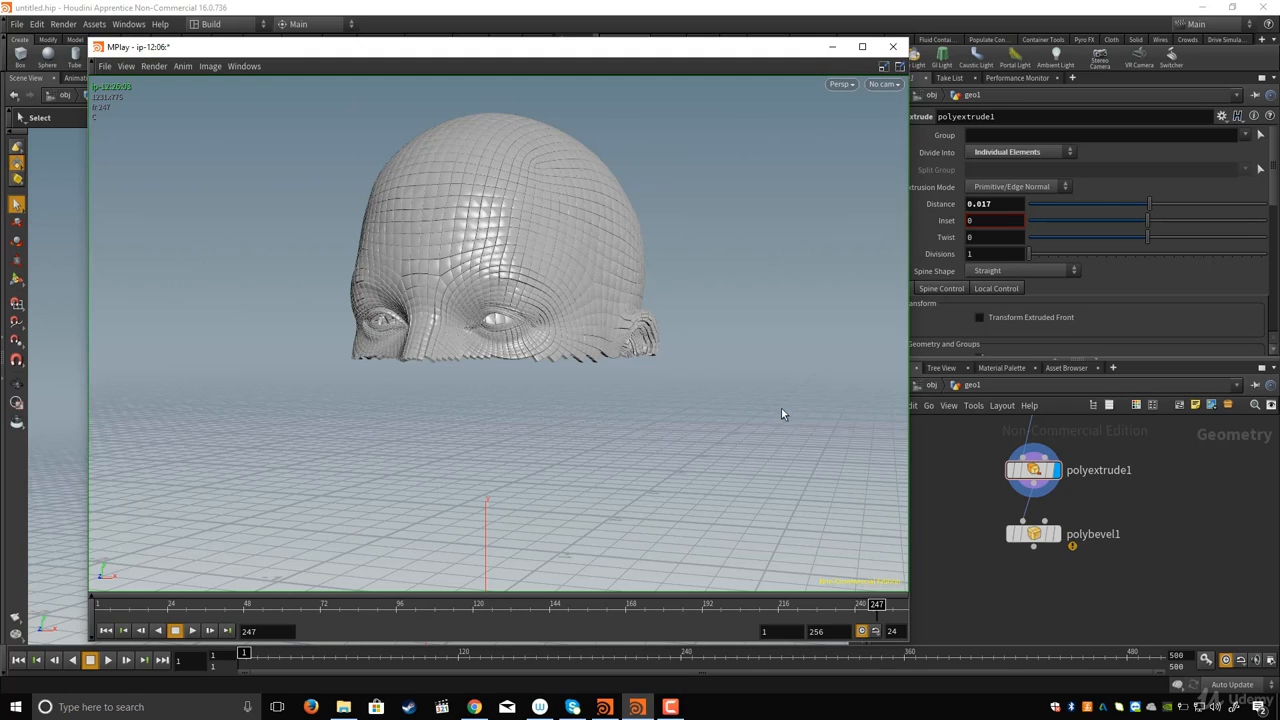
{"action": "left_click_drag", "start_coordinate": [289, 64], "coordinate": [273, 67]}
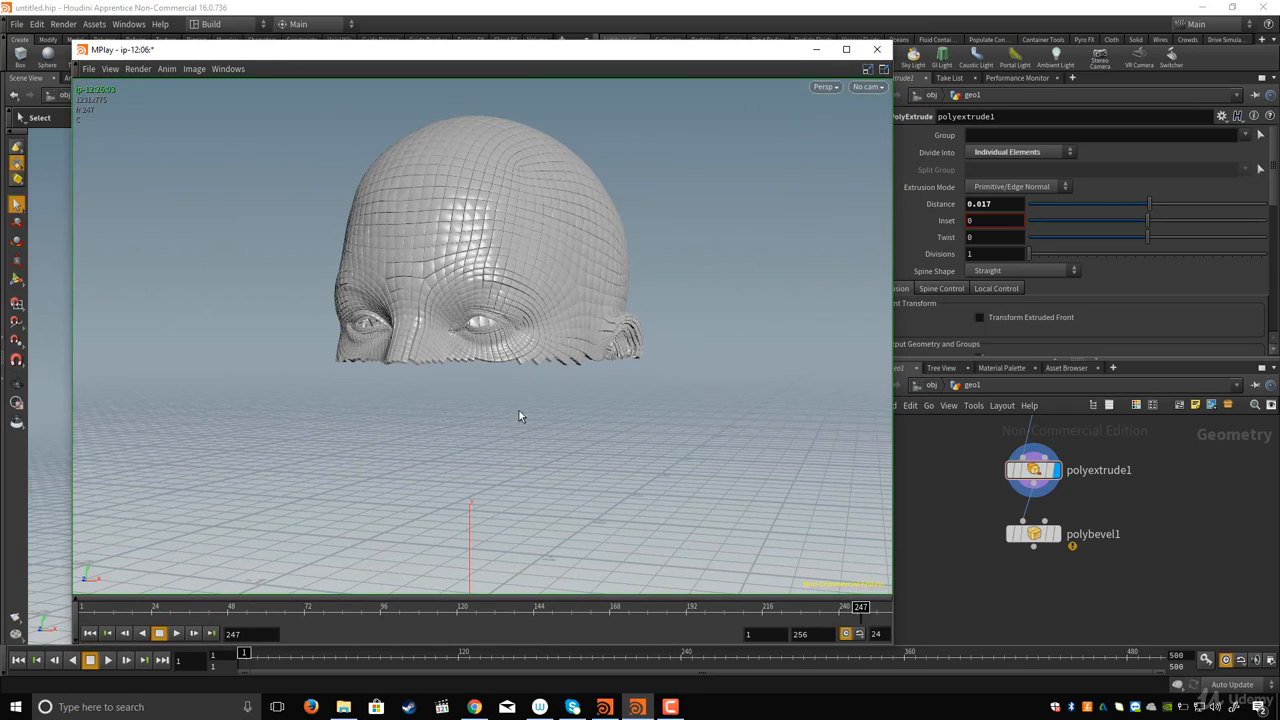
{"action": "mouse_move", "coordinate": [593, 66]}
{"action": "left_mouse_down"}
{"action": "mouse_move", "coordinate": [575, 67]}
{"action": "mouse_move", "coordinate": [587, 68]}
{"action": "left_mouse_up"}
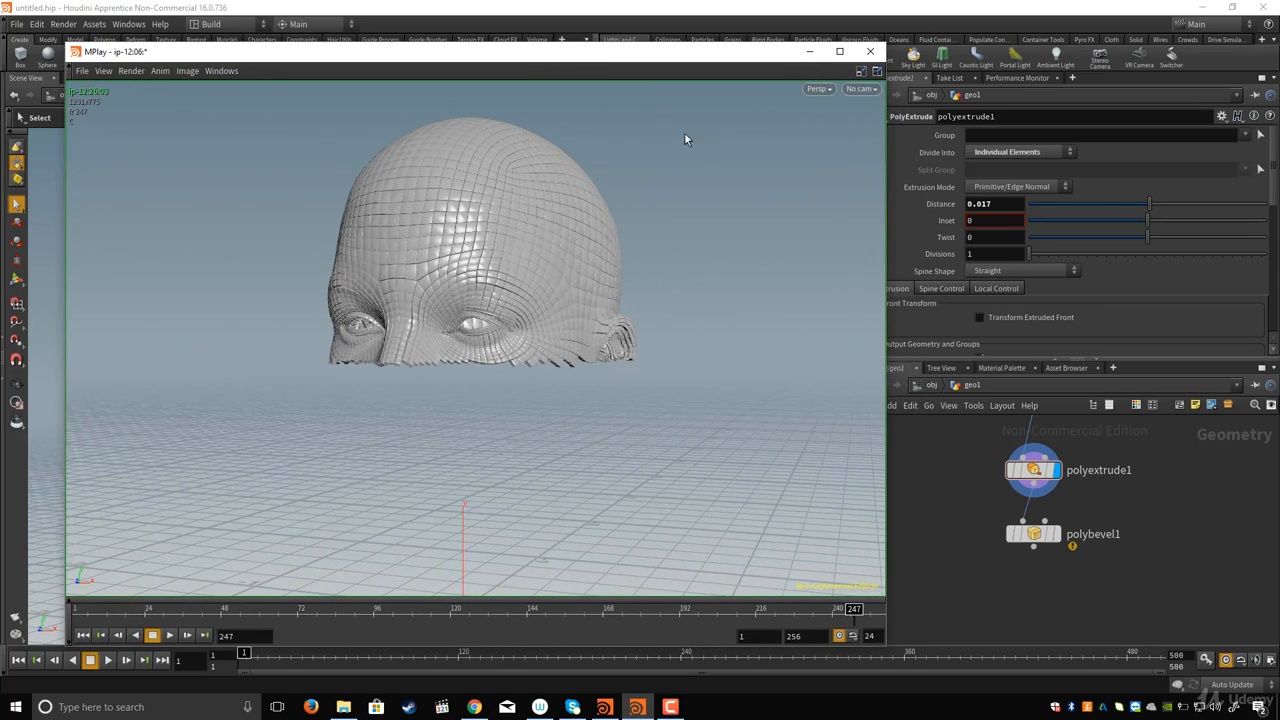
{"action": "left_click", "coordinate": [810, 54]}
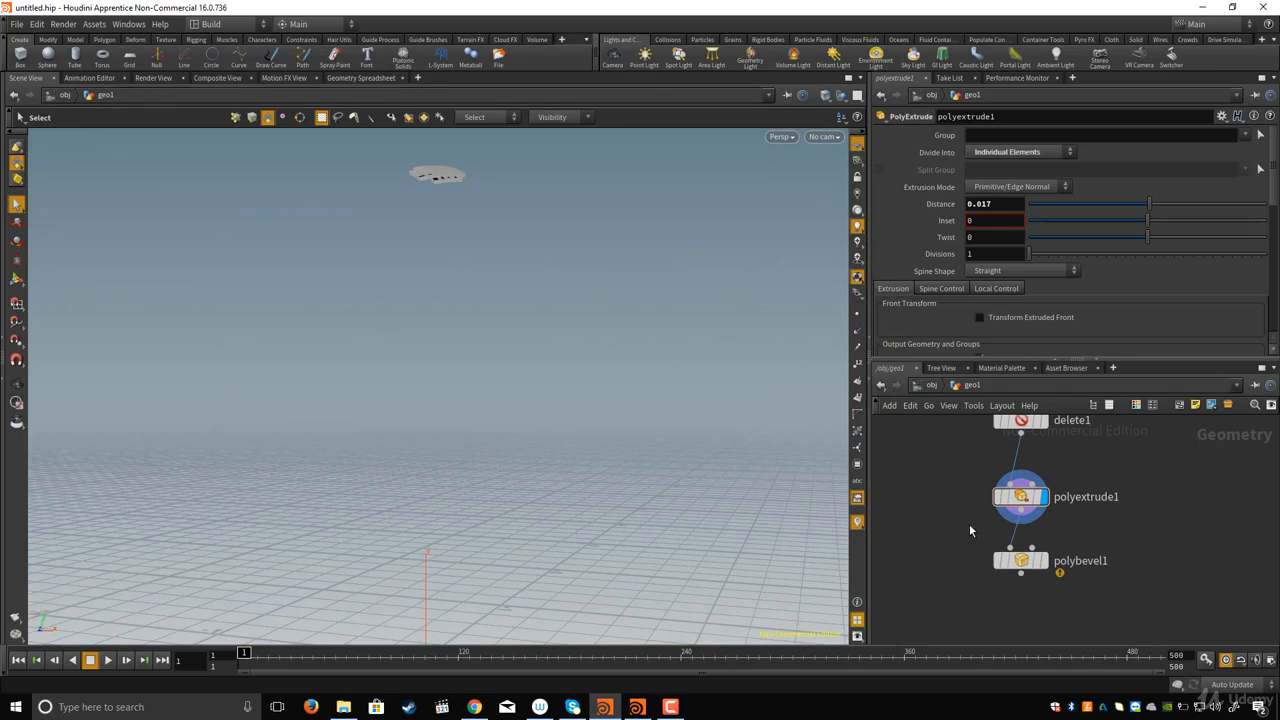
Step: Detach the polybevel1 node from polyextrude1 and park it off to the side of the network
{"action": "scroll", "coordinate": [1030, 545], "scroll_direction": "up", "scroll_amount": 3}
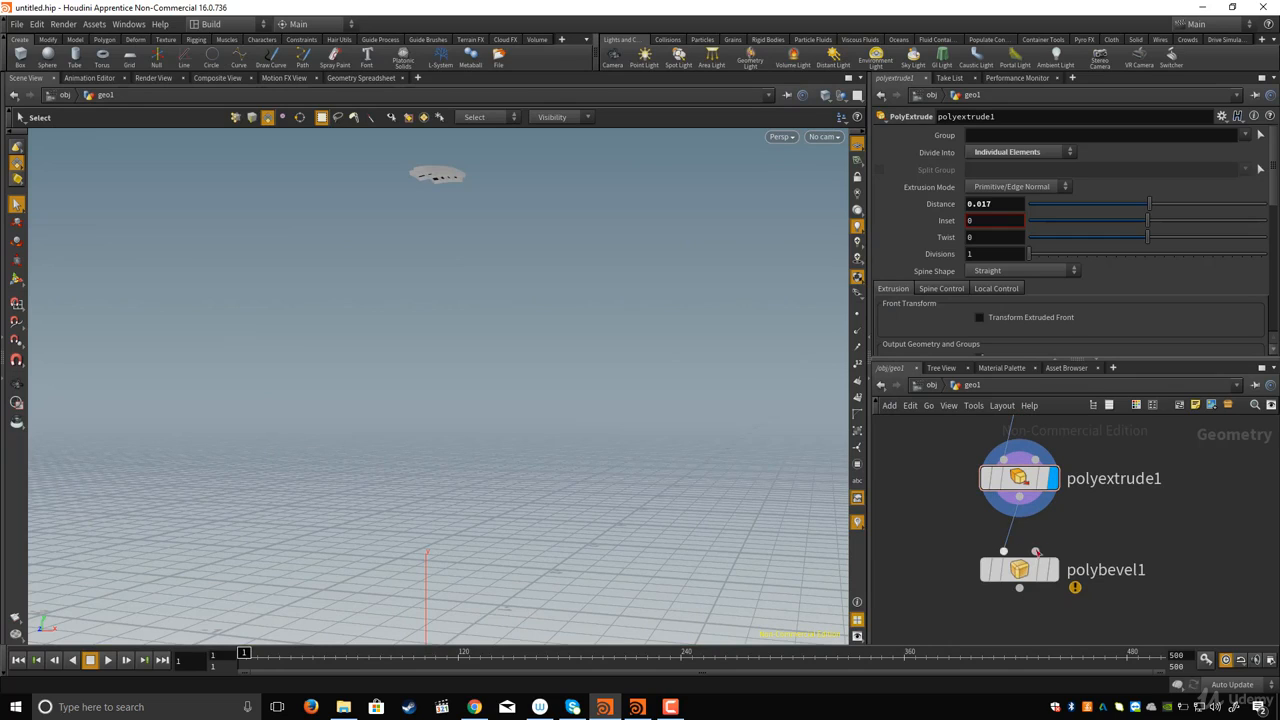
{"action": "left_click_drag", "start_coordinate": [1021, 568], "coordinate": [1174, 617]}
{"action": "scroll", "coordinate": [1089, 551], "scroll_direction": "down", "scroll_amount": 3}
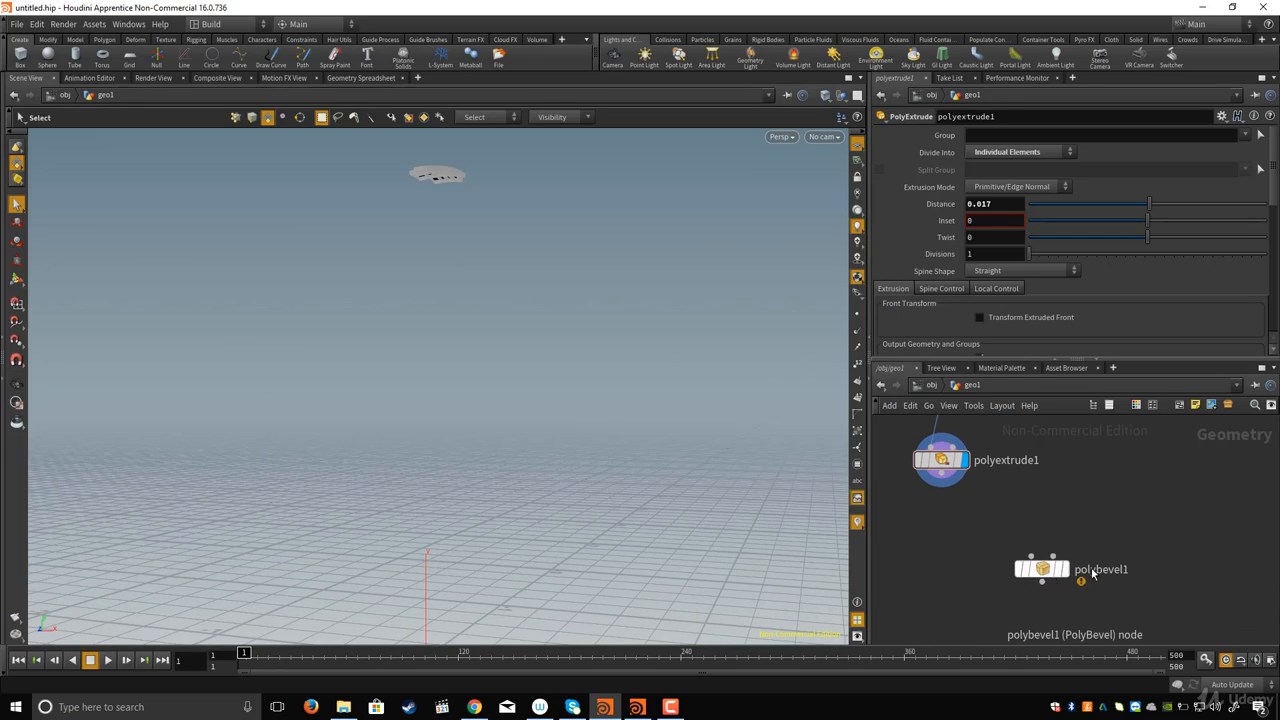
{"action": "left_click_drag", "start_coordinate": [1052, 570], "coordinate": [1198, 490]}
{"action": "middle_click_drag", "start_coordinate": [1029, 517], "coordinate": [1137, 542]}
Step: Scrub through the unbevelled build-up, extend the animation's end frame to 700 and return to frame 1
{"action": "left_click_drag", "start_coordinate": [383, 668], "coordinate": [1103, 656]}
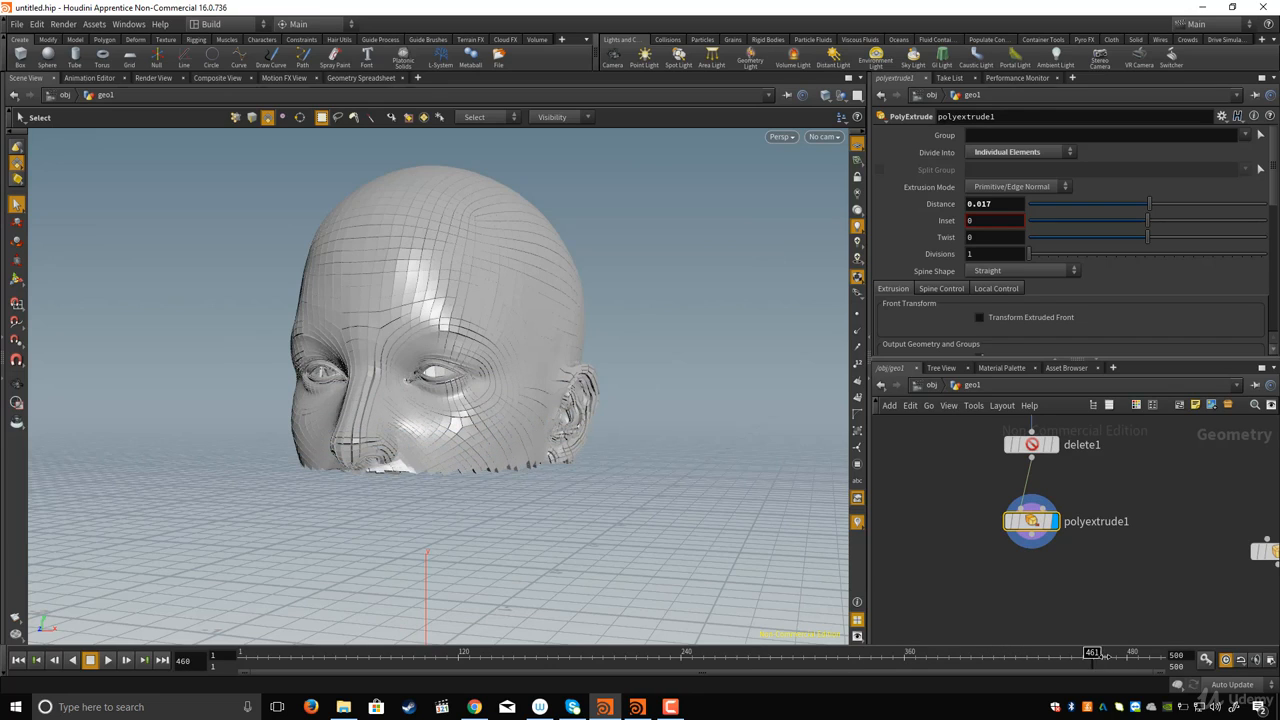
{"action": "double_click", "coordinate": [1153, 667]}
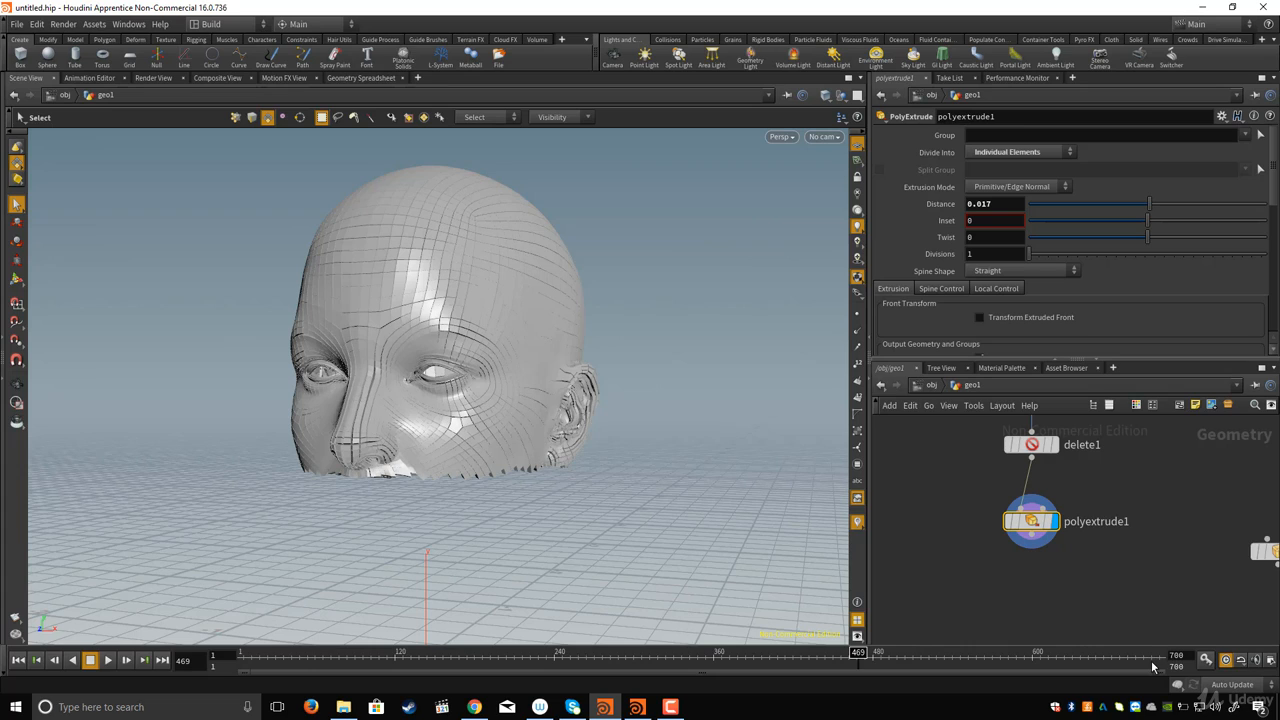
{"action": "left_click_drag", "start_coordinate": [957, 659], "coordinate": [106, 660]}
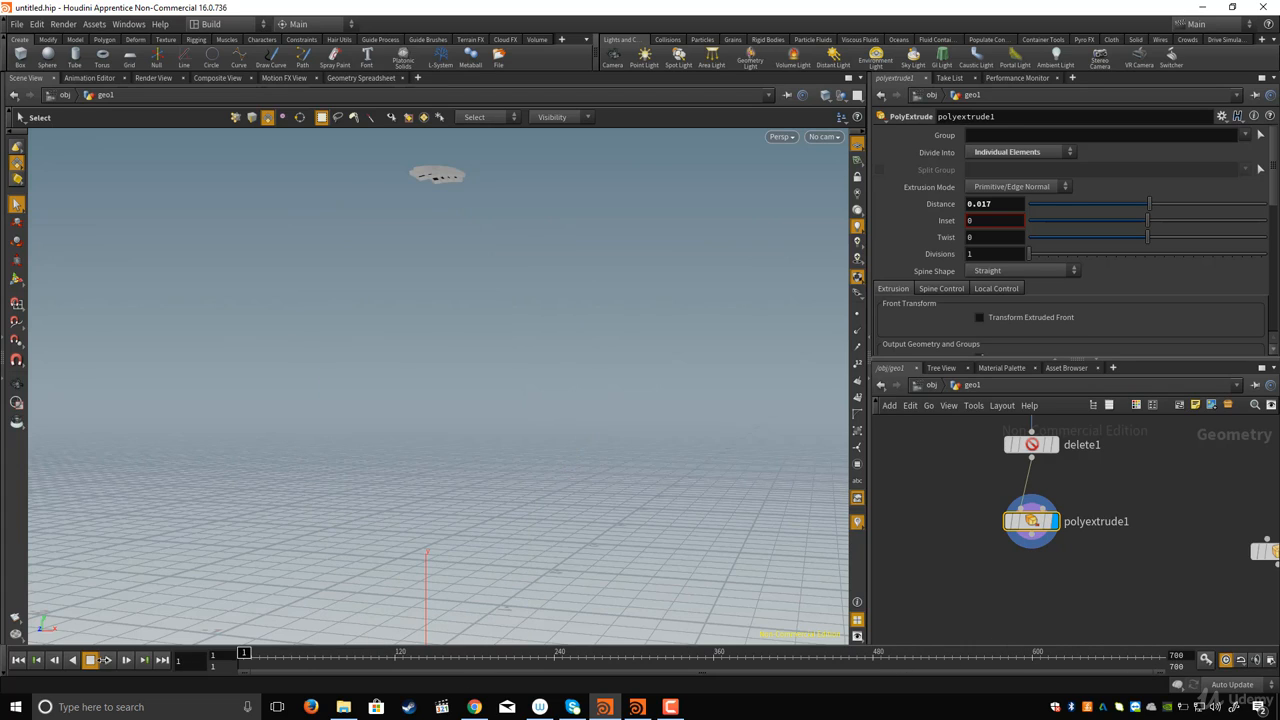
Step: Render a new flipbook of the polyextrude1 result across the extended 700-frame range
{"action": "left_click", "coordinate": [13, 617]}
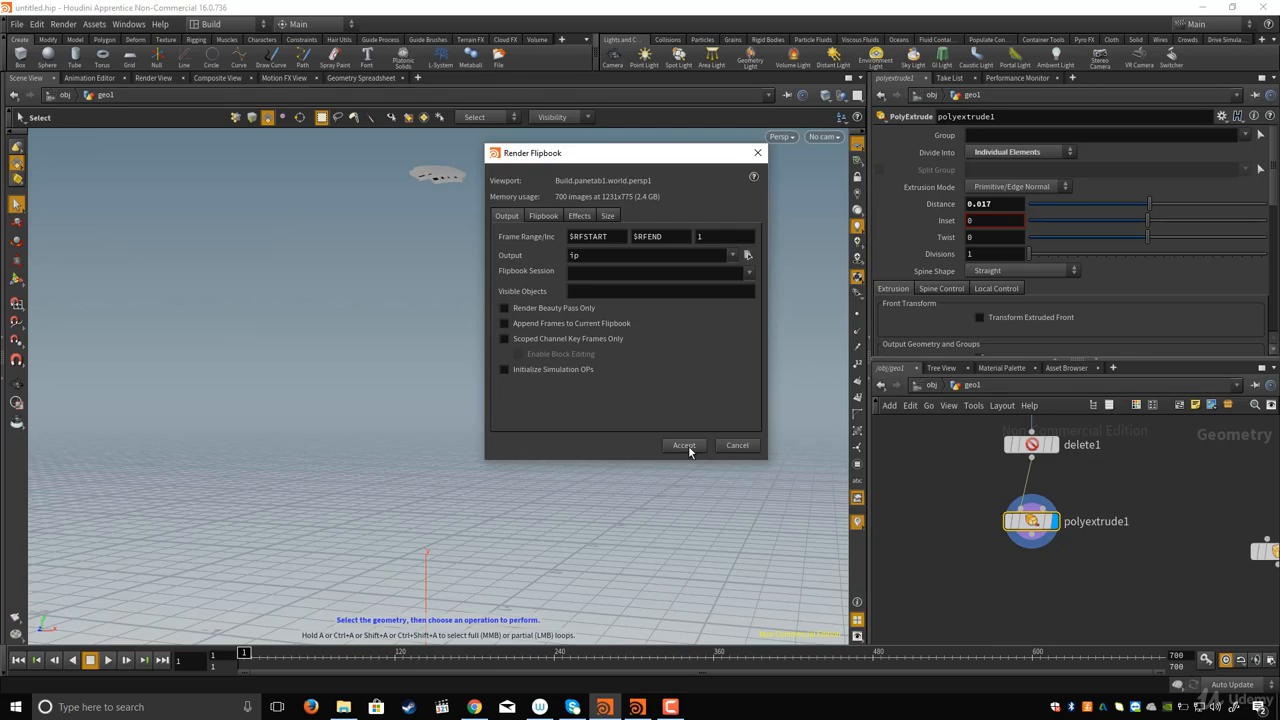
{"action": "left_click", "coordinate": [688, 449]}
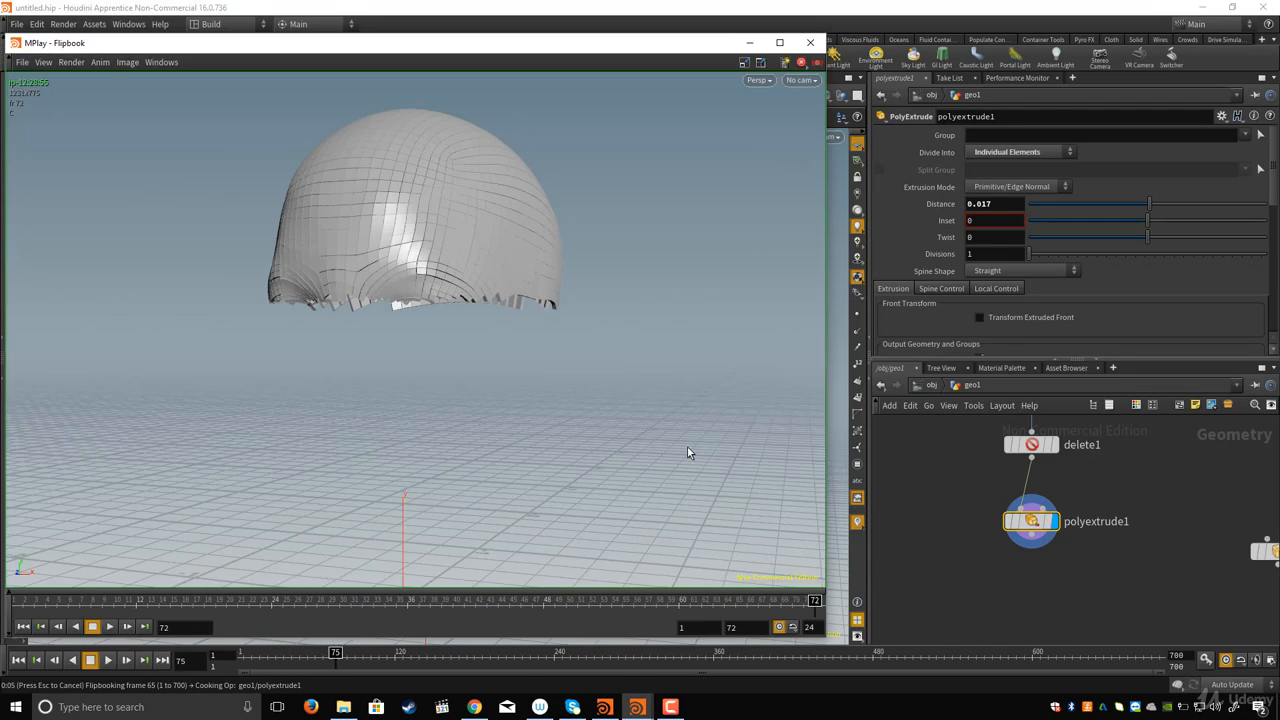
{"action": "left_click_drag", "start_coordinate": [514, 47], "coordinate": [592, 55]}
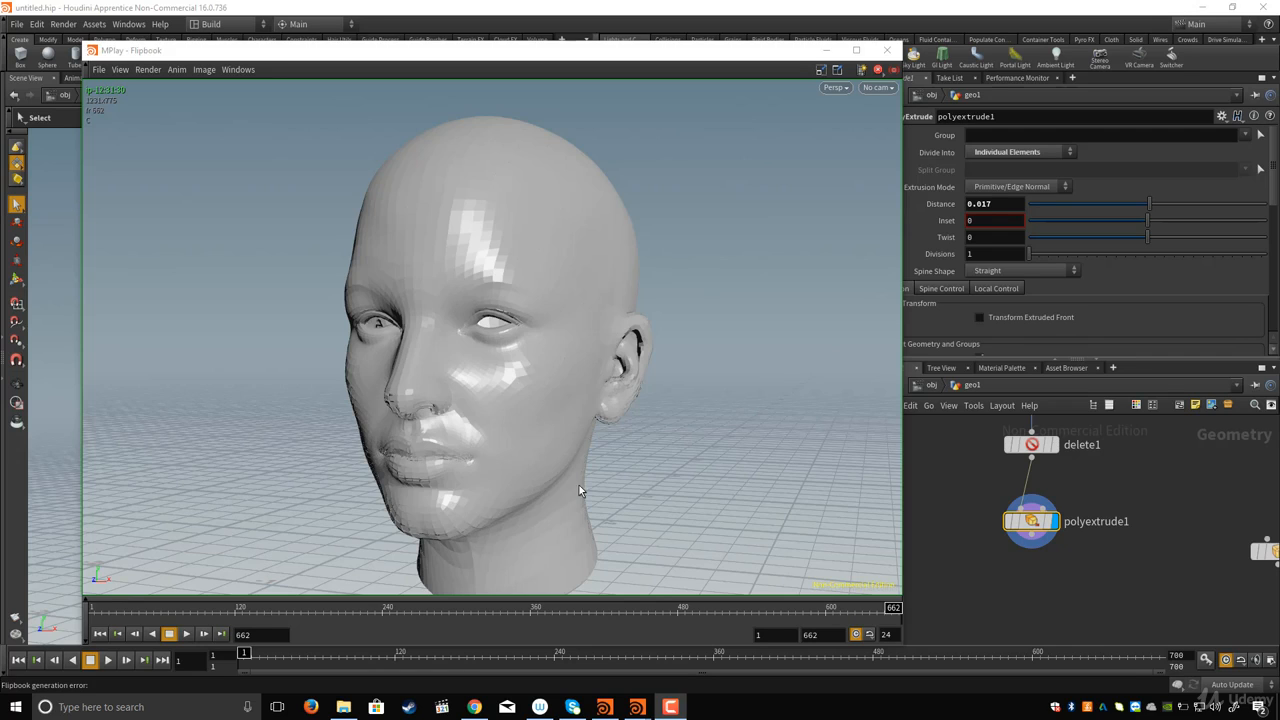
Step: Play the new flipbook from frame 1, stop it and scrub ahead to frame 534
{"action": "left_click_drag", "start_coordinate": [545, 618], "coordinate": [3, 621]}
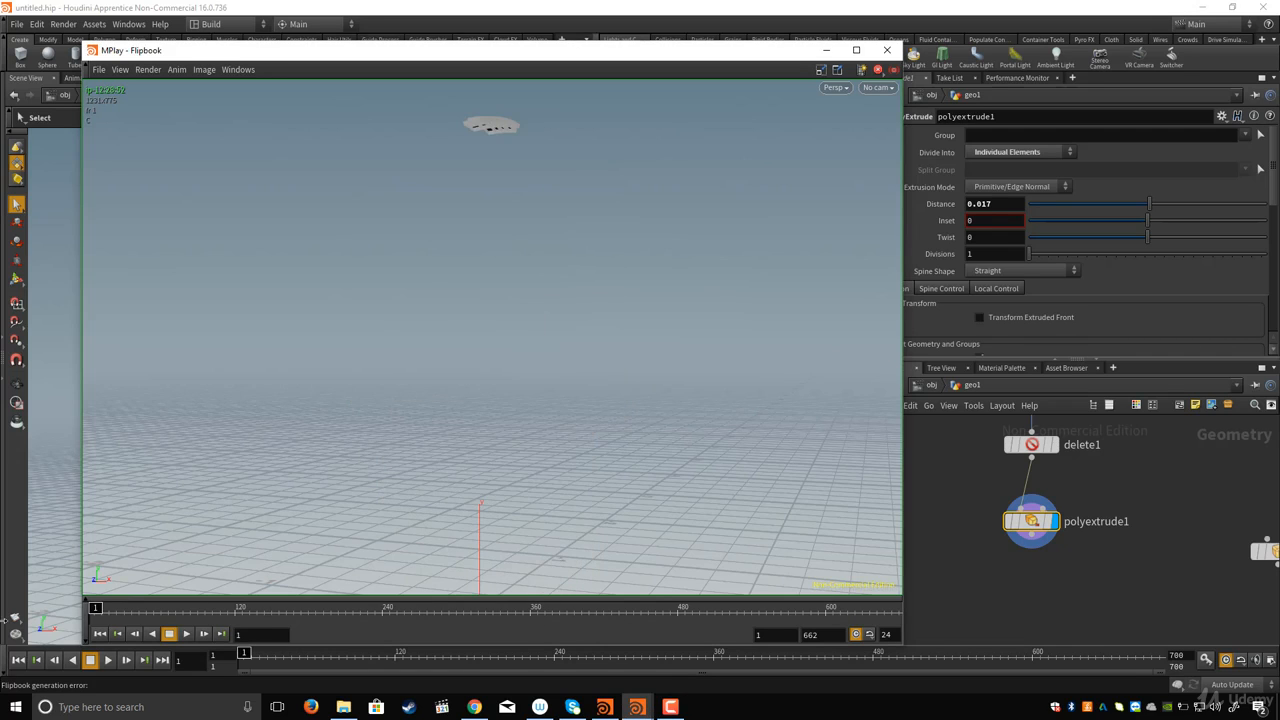
{"action": "left_click", "coordinate": [185, 634]}
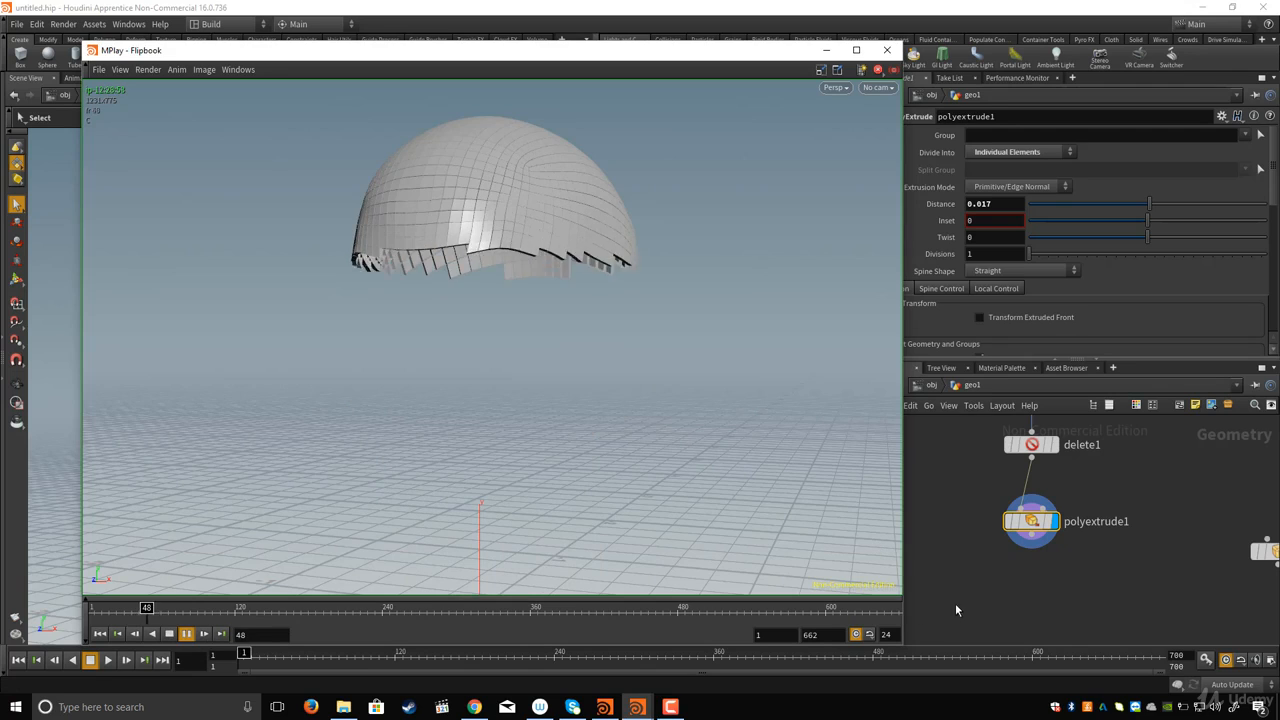
{"action": "left_click", "coordinate": [855, 634]}
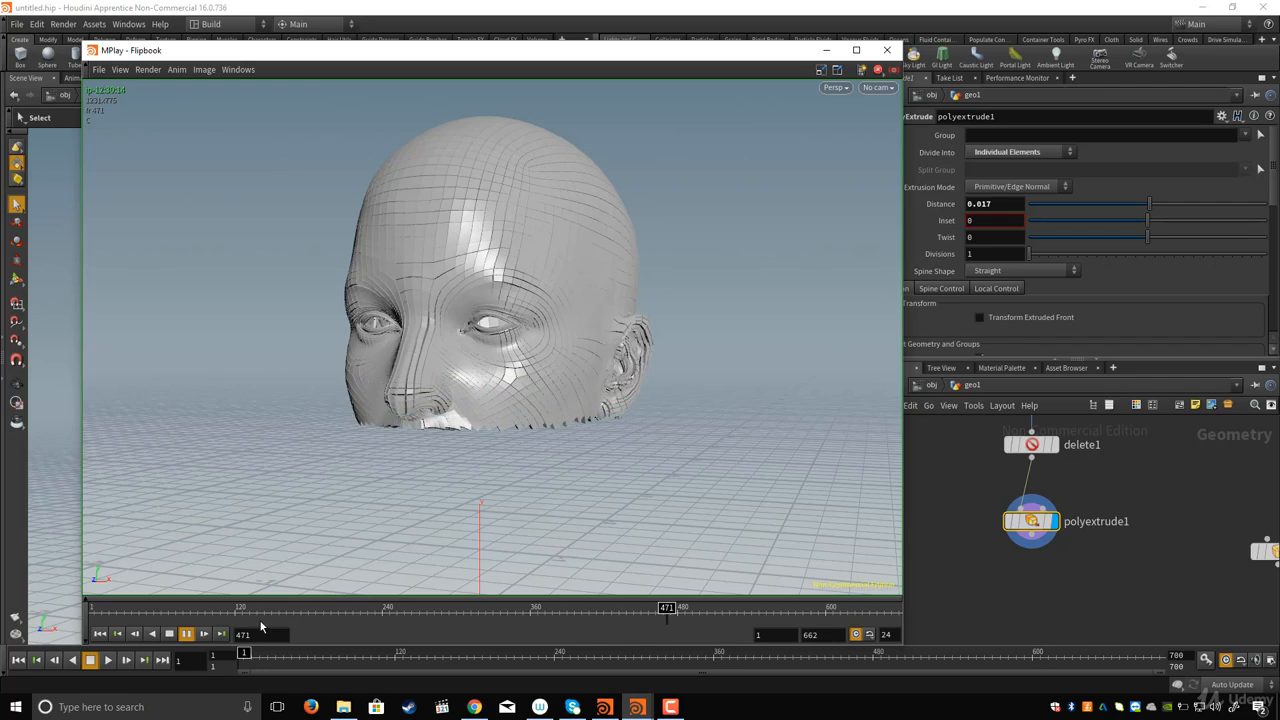
{"action": "left_click", "coordinate": [169, 634]}
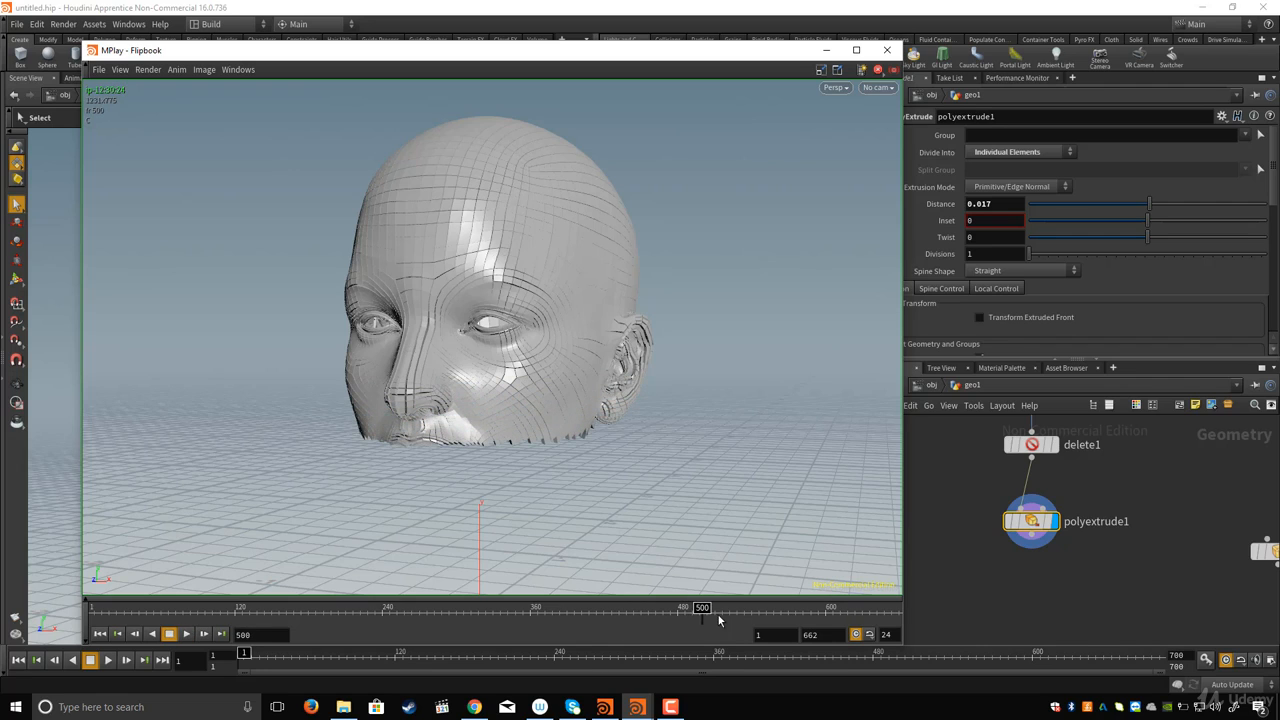
{"action": "mouse_move", "coordinate": [718, 620]}
{"action": "left_mouse_down"}
{"action": "mouse_move", "coordinate": [872, 613]}
{"action": "mouse_move", "coordinate": [683, 610]}
{"action": "mouse_move", "coordinate": [880, 610]}
{"action": "mouse_move", "coordinate": [649, 610]}
{"action": "mouse_move", "coordinate": [743, 610]}
{"action": "left_mouse_up"}
Step: Examine the Video For Windows 64-bit export settings and output file browser, closing both without saving a video
{"action": "left_click", "coordinate": [99, 70]}
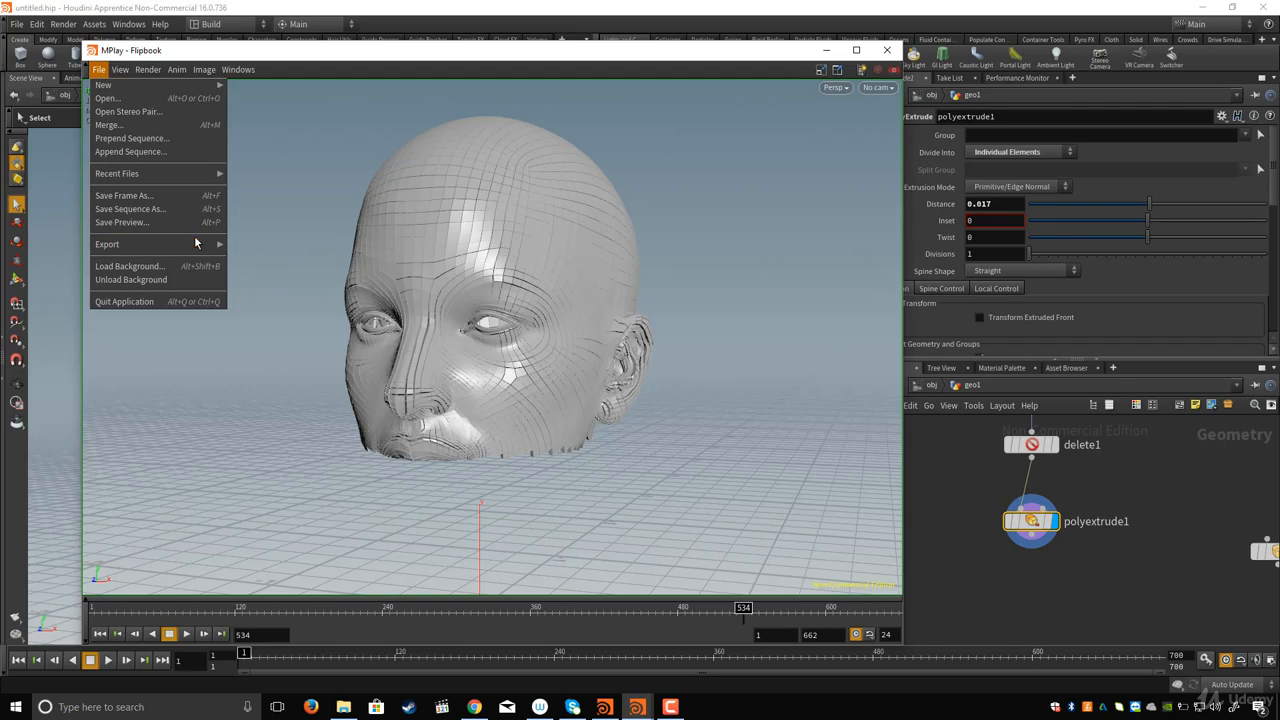
{"action": "mouse_move", "coordinate": [191, 246]}
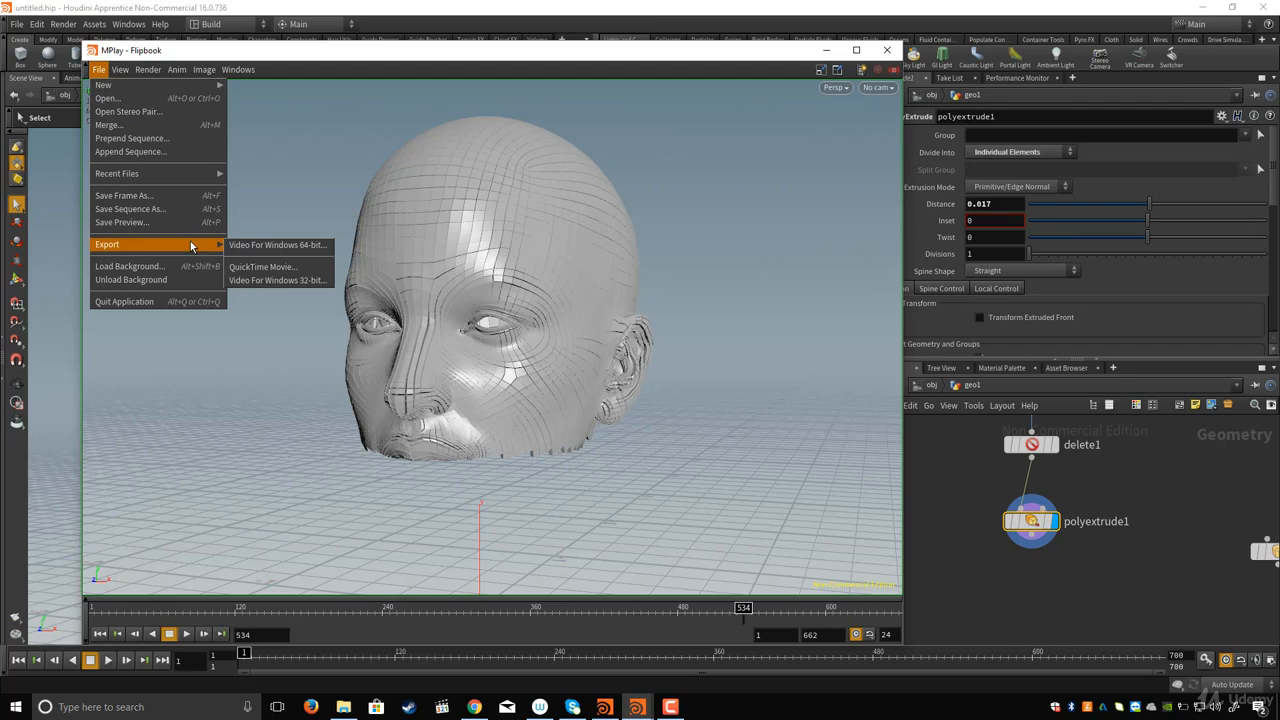
{"action": "left_click", "coordinate": [280, 248]}
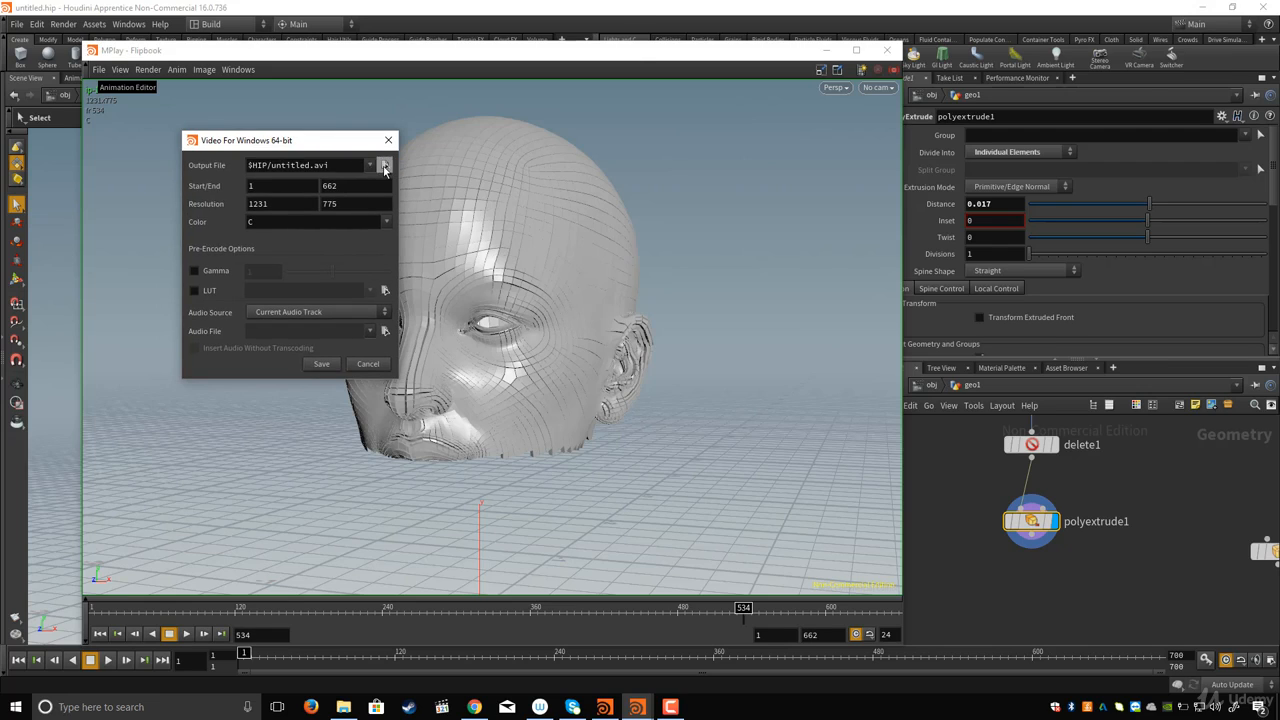
{"action": "left_click", "coordinate": [385, 166]}
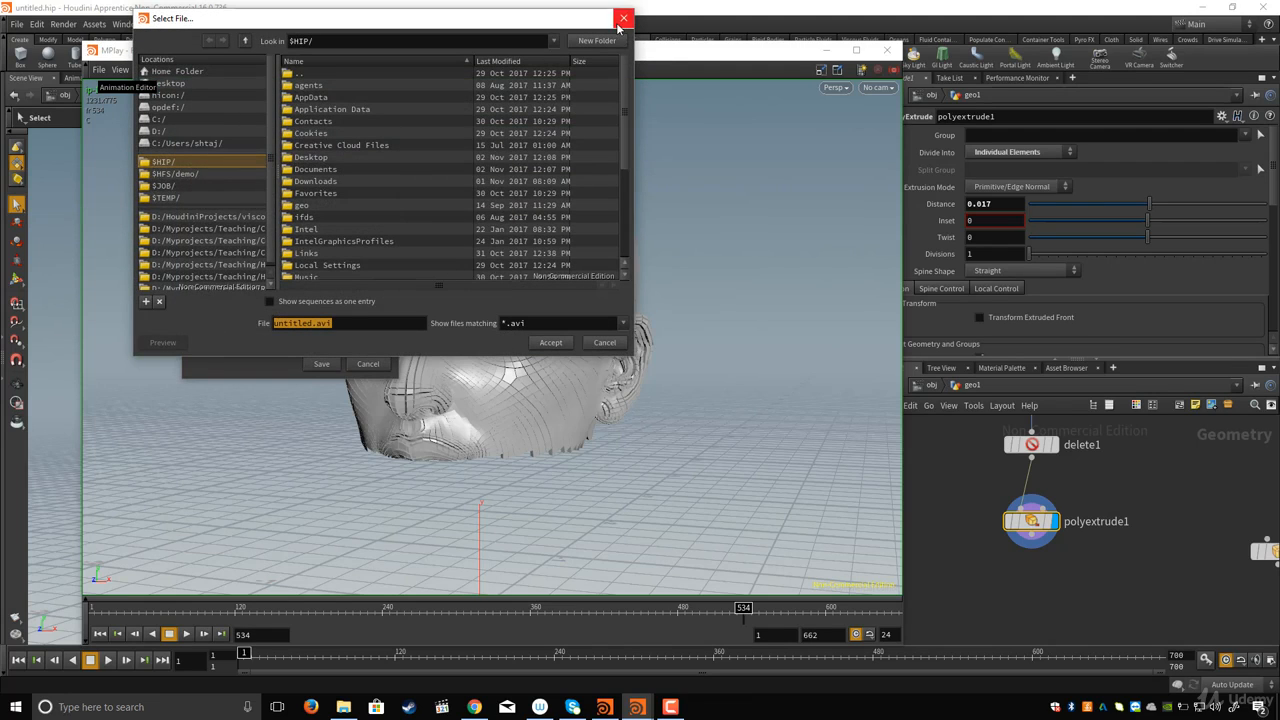
{"action": "left_click", "coordinate": [623, 18]}
{"action": "left_click_drag", "start_coordinate": [292, 139], "coordinate": [356, 183]}
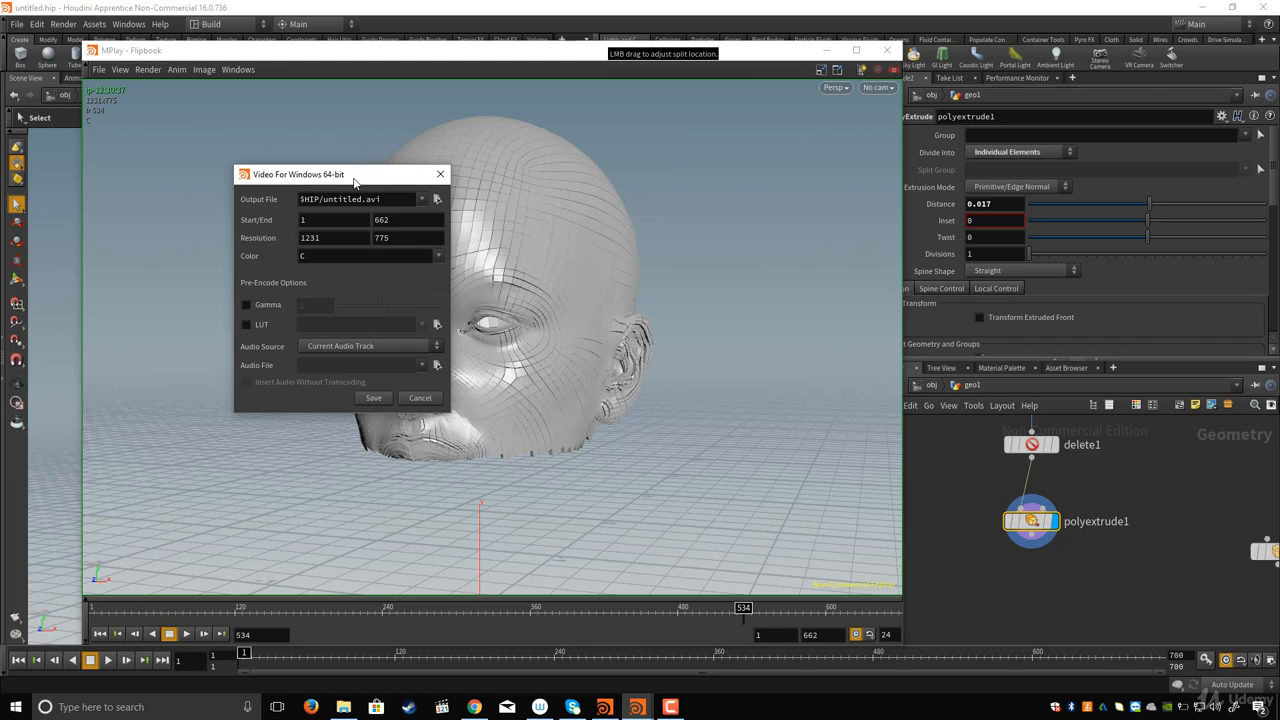
{"action": "left_click_drag", "start_coordinate": [354, 181], "coordinate": [339, 181]}
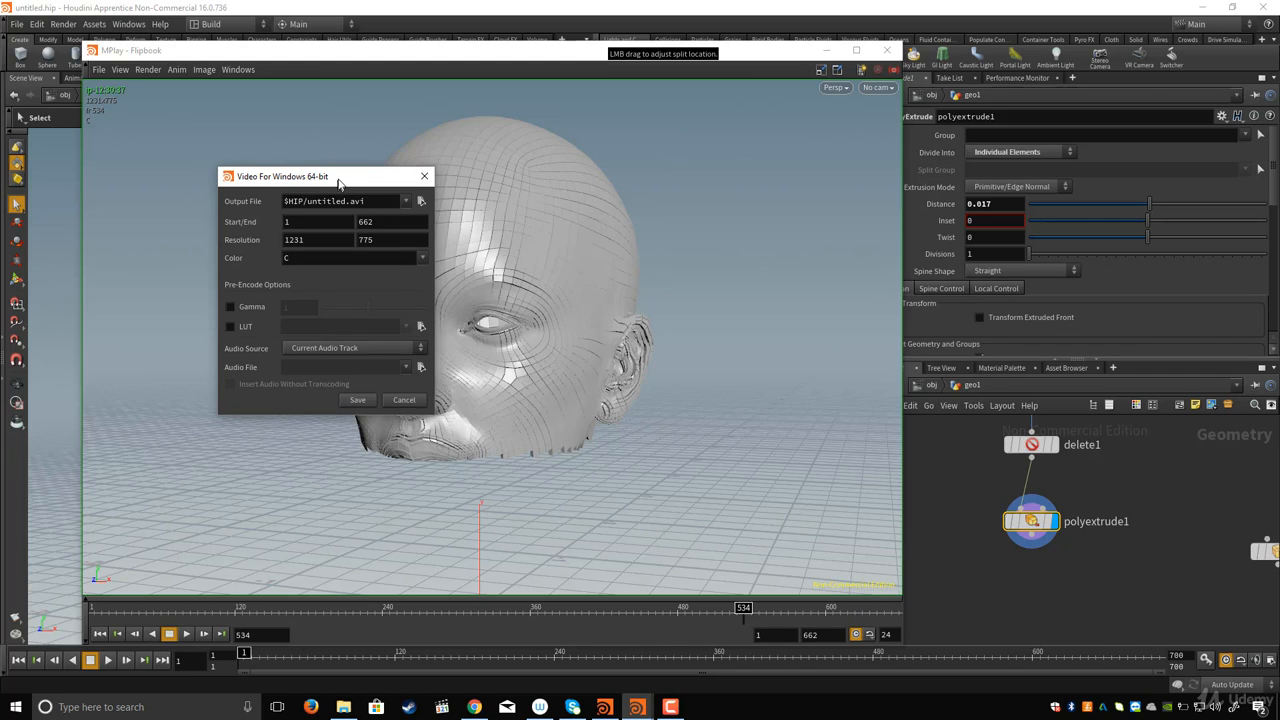
{"action": "left_click", "coordinate": [425, 176]}
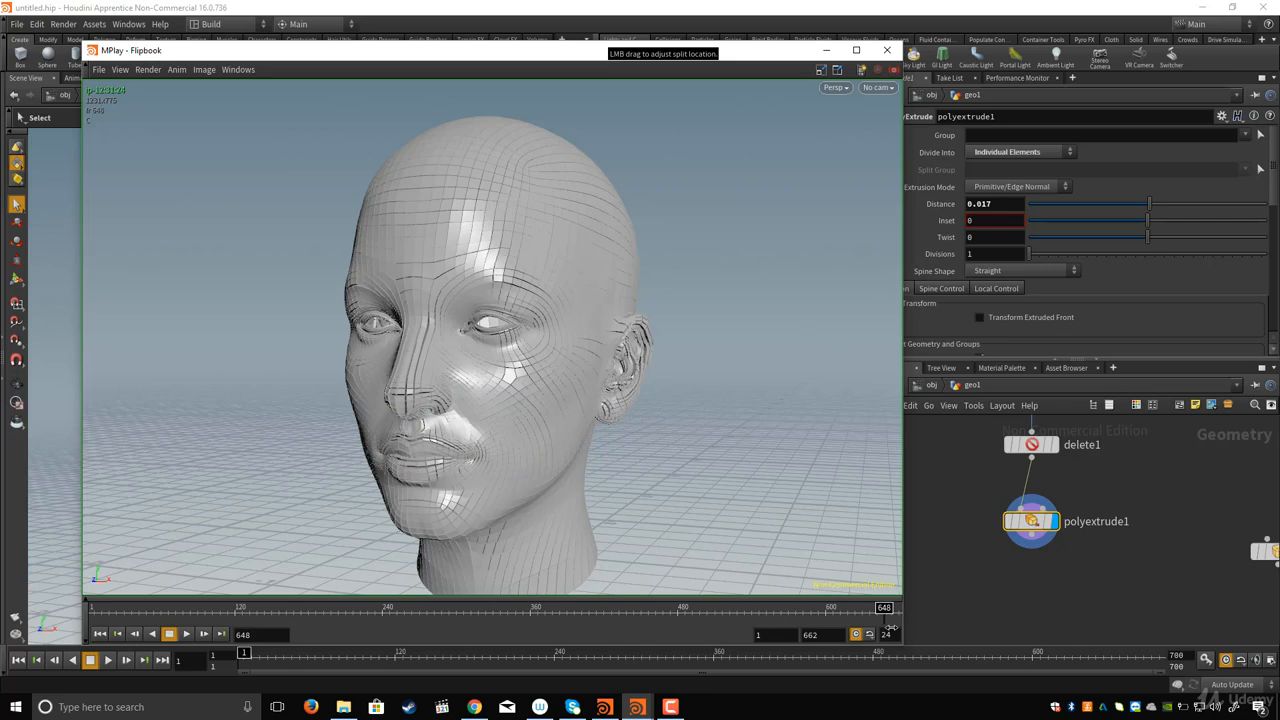
Step: Review the sort1 node's Primitive Sort options without changing the By Y setting and view the whole node network
{"action": "middle_click_drag", "start_coordinate": [943, 520], "coordinate": [964, 619]}
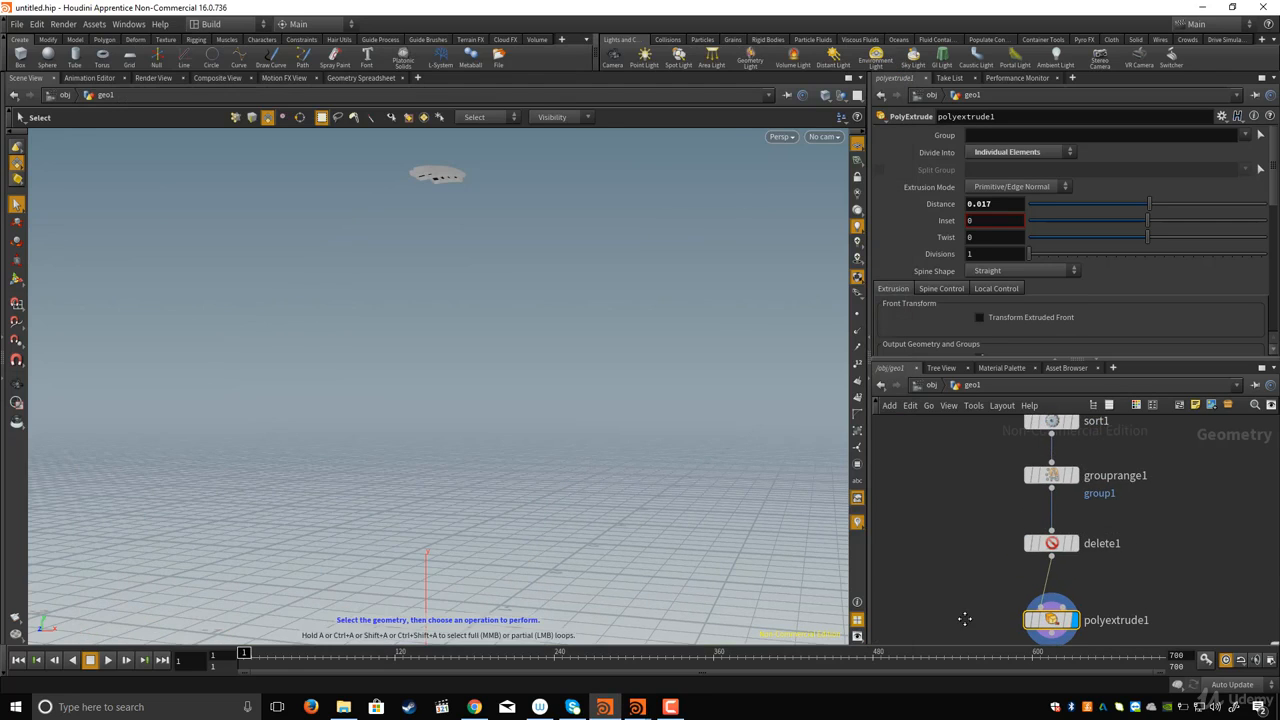
{"action": "scroll", "coordinate": [952, 535], "scroll_direction": "down", "scroll_amount": 3}
{"action": "middle_click_drag", "start_coordinate": [965, 484], "coordinate": [966, 548]}
{"action": "left_click", "coordinate": [1042, 518]}
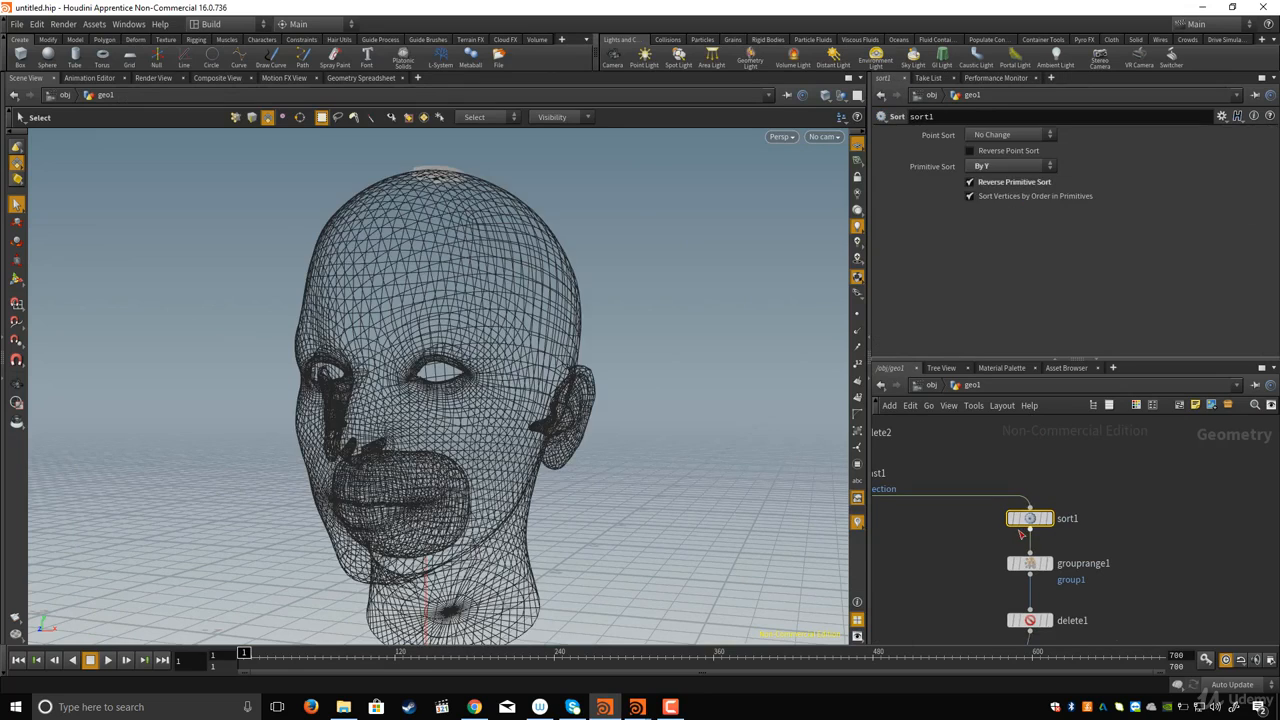
{"action": "left_click", "coordinate": [995, 168]}
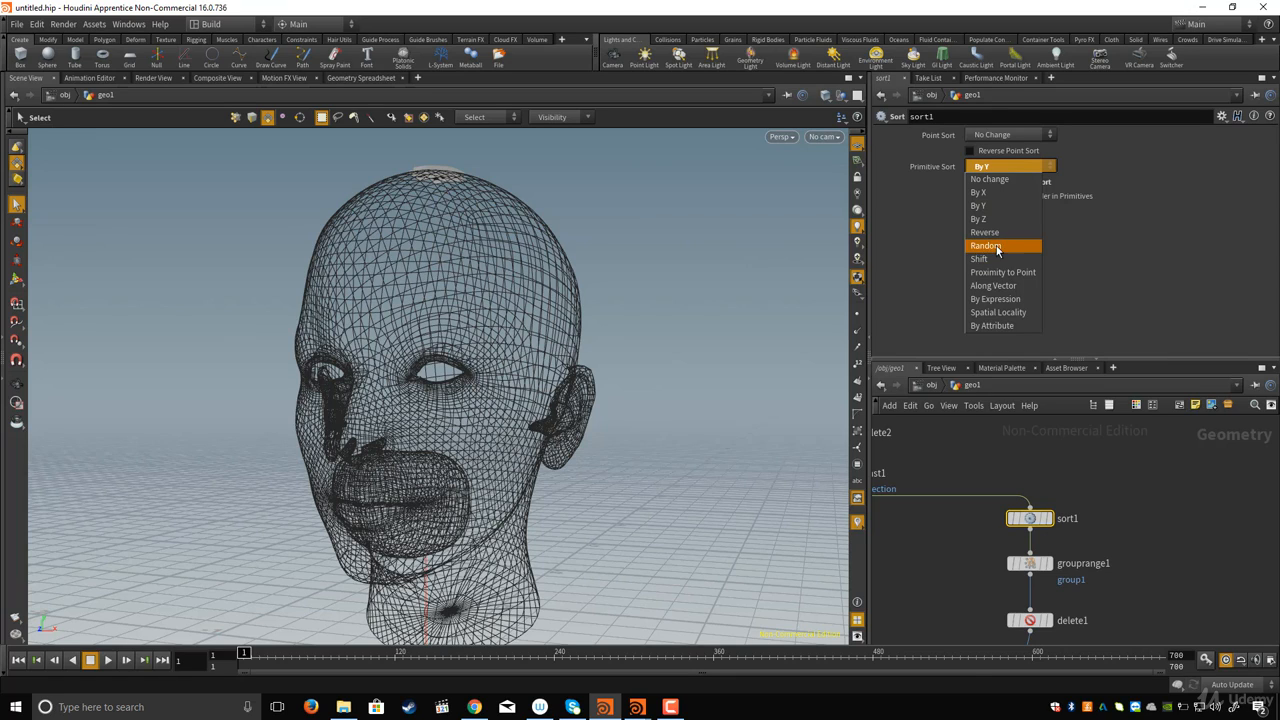
{"action": "key", "text": "Escape"}
{"action": "key", "text": "h"}
{"action": "middle_click_drag", "start_coordinate": [1015, 571], "coordinate": [941, 544]}
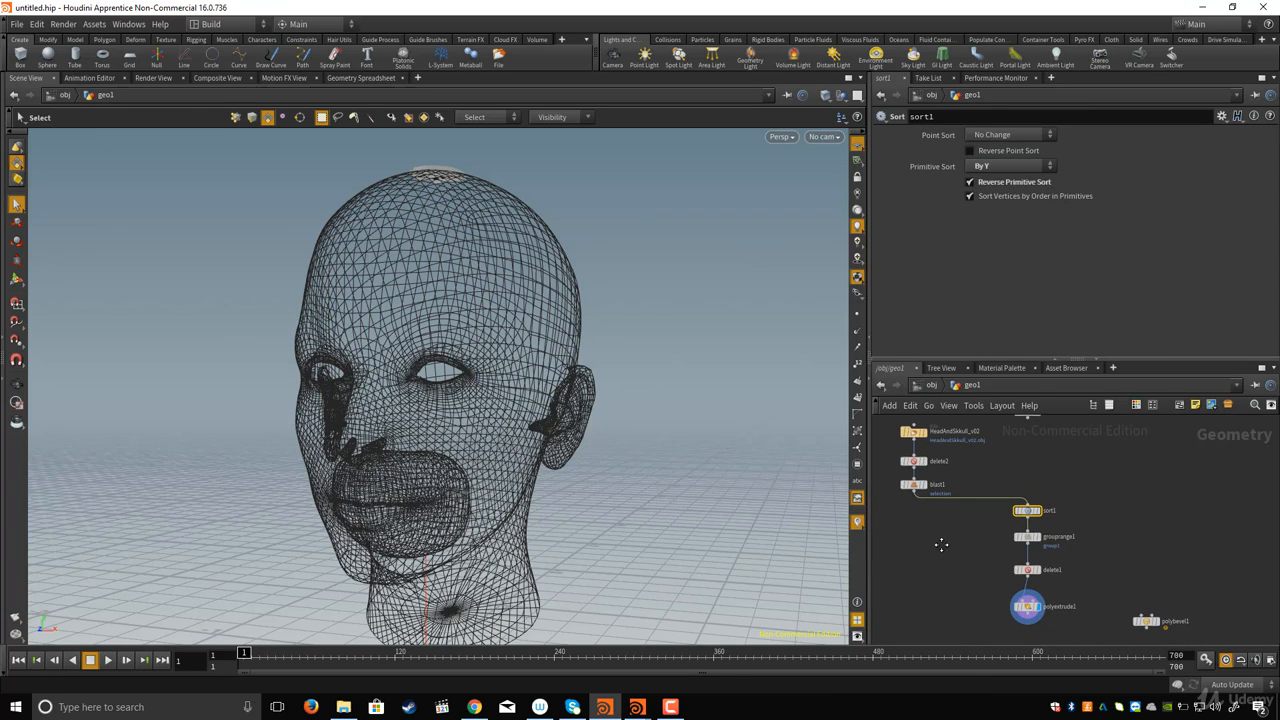